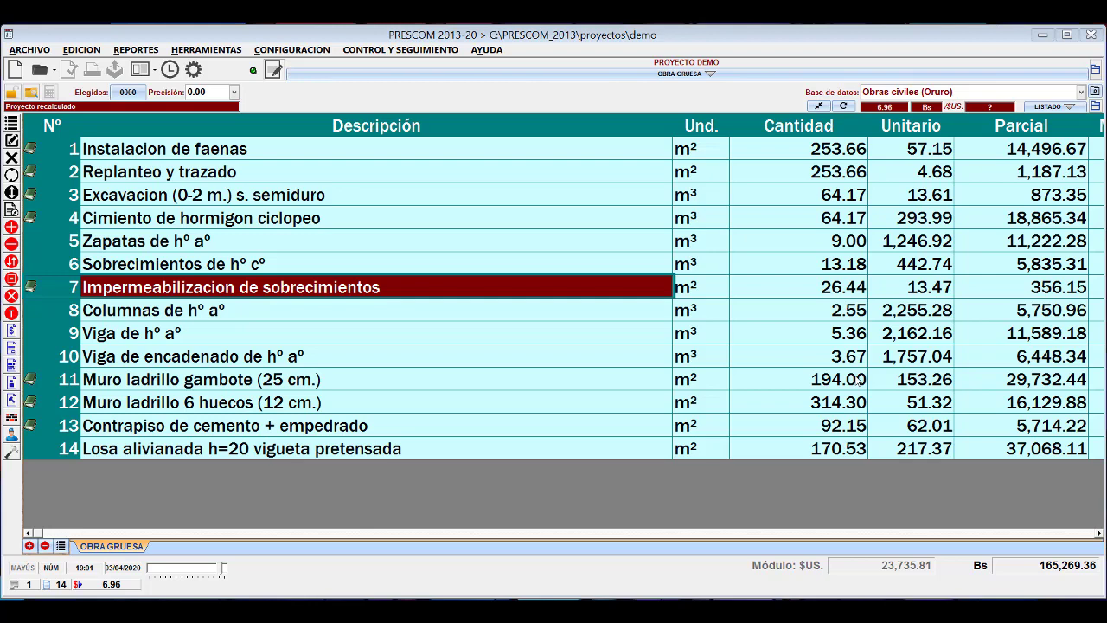
Switch to Excel, examine the CONSTRUCCION CABAÑA item list and its extended descriptions, and return to PRESCOM.
{"action": "left_click", "coordinate": [353, 610]}
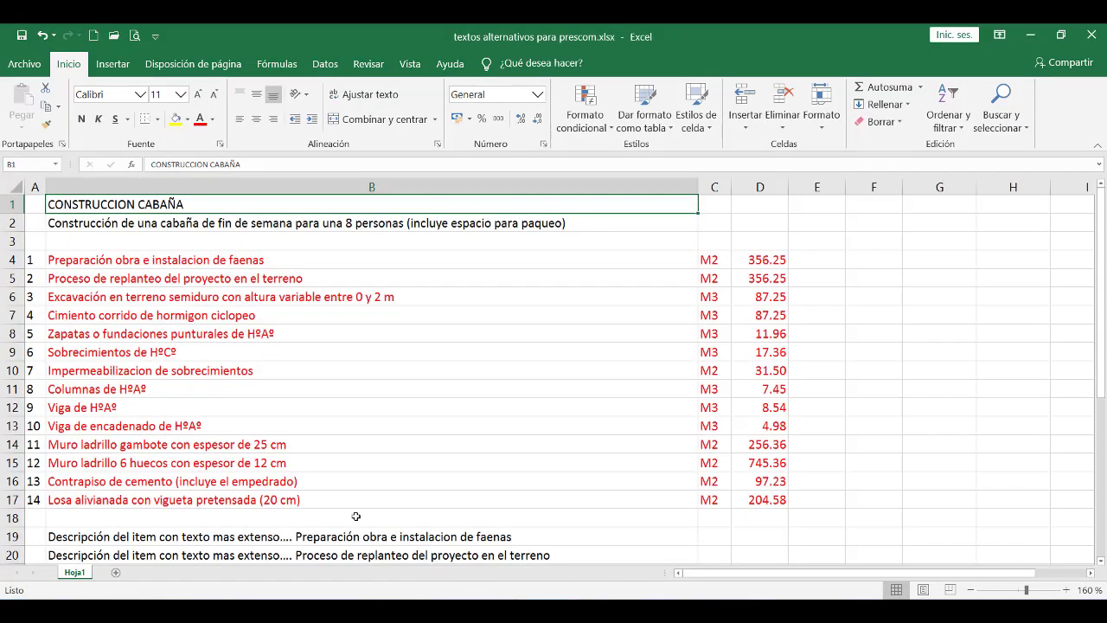
{"action": "scroll", "coordinate": [434, 384], "scroll_direction": "down", "scroll_amount": 1}
{"action": "scroll", "coordinate": [434, 384], "scroll_direction": "down", "scroll_amount": 2}
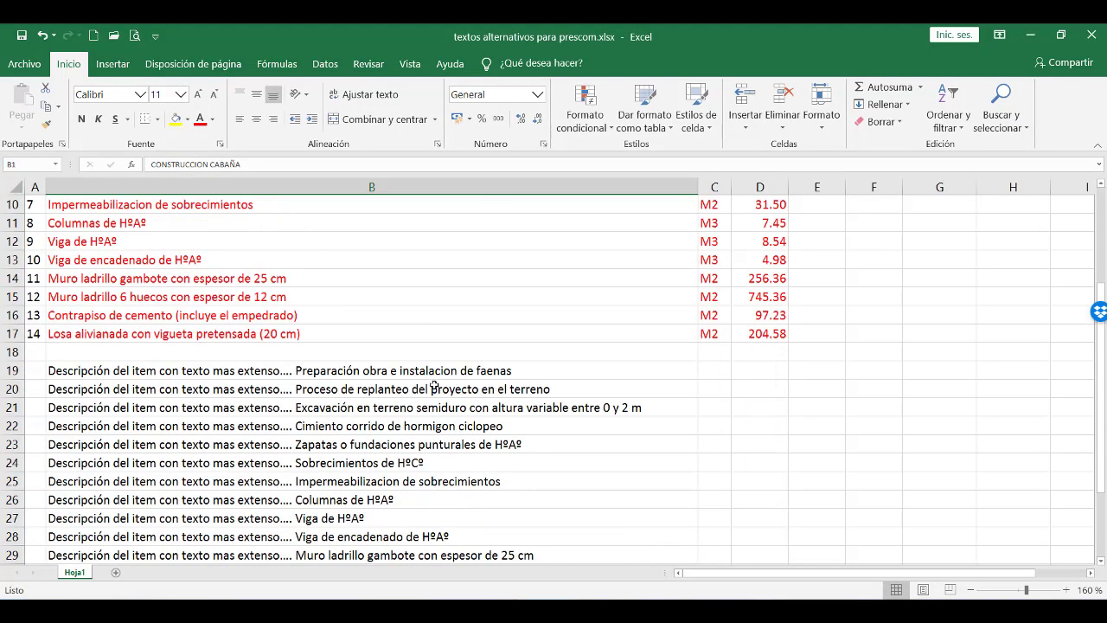
{"action": "scroll", "coordinate": [435, 388], "scroll_direction": "up", "scroll_amount": 3}
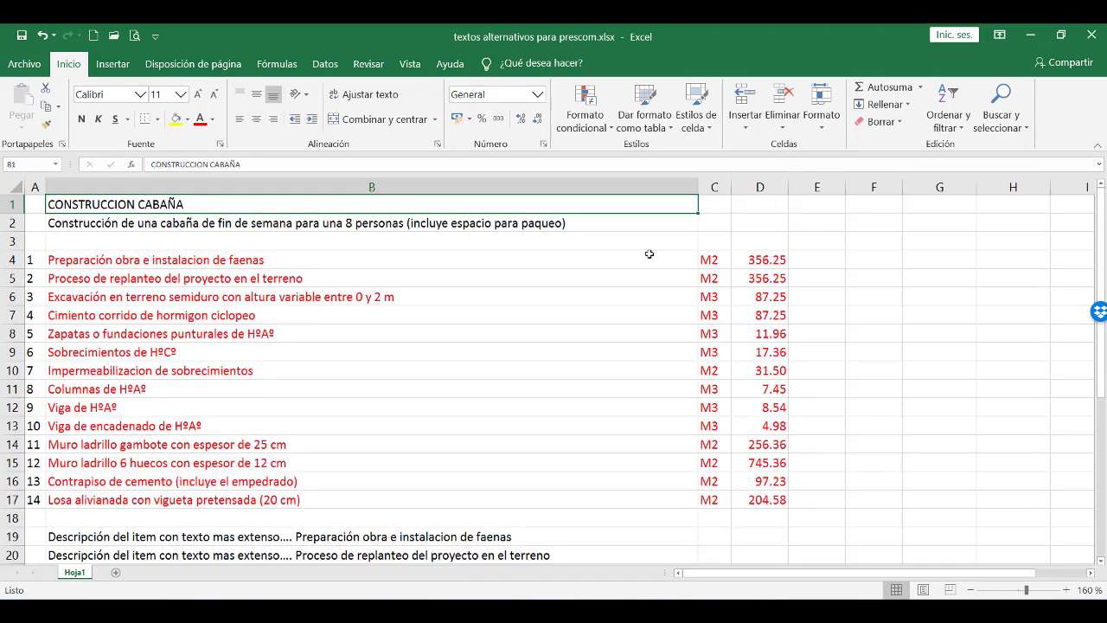
{"action": "left_click", "coordinate": [1019, 38]}
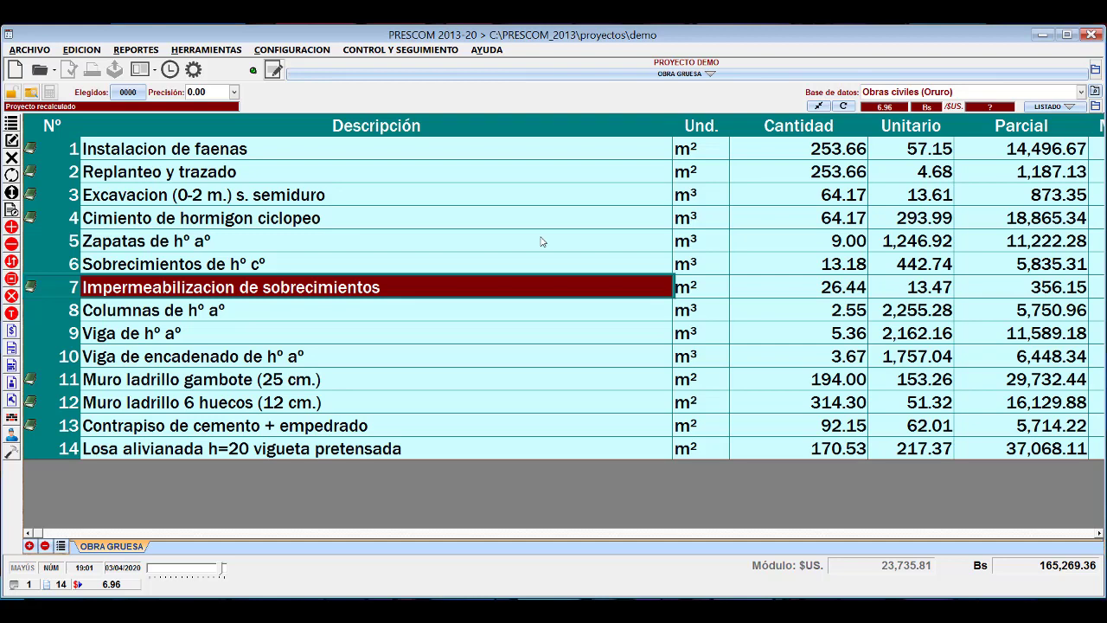
Look over the item descriptions and the Zapatas quantity in the OBRA GRUESA module.
{"action": "left_click", "coordinate": [511, 154]}
{"action": "left_click_drag", "start_coordinate": [509, 184], "coordinate": [509, 412]}
{"action": "left_click", "coordinate": [508, 406]}
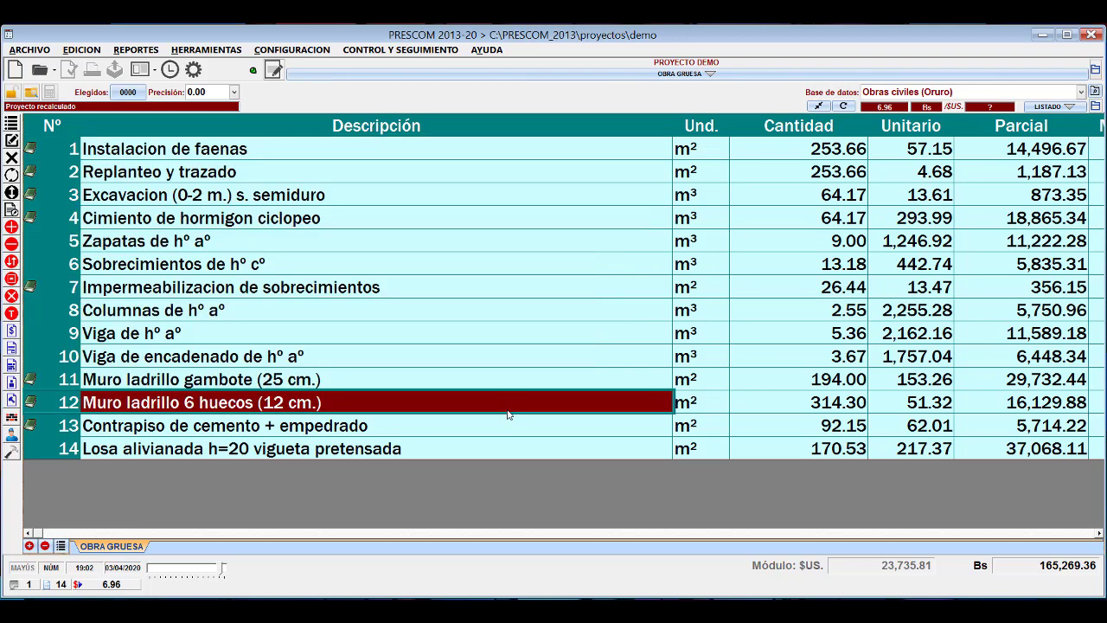
{"action": "left_click", "coordinate": [791, 242]}
{"action": "left_click", "coordinate": [791, 241]}
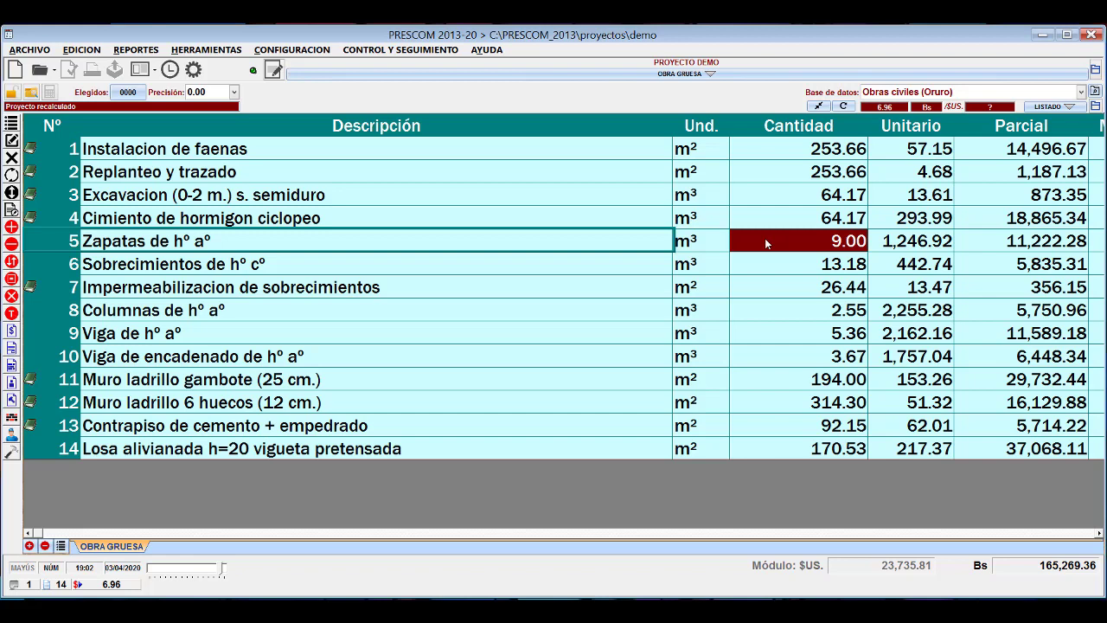
Open the item Excavacion (0-2 m.) s. semiduro to view its unit price breakdown, and close it.
{"action": "left_click", "coordinate": [97, 195]}
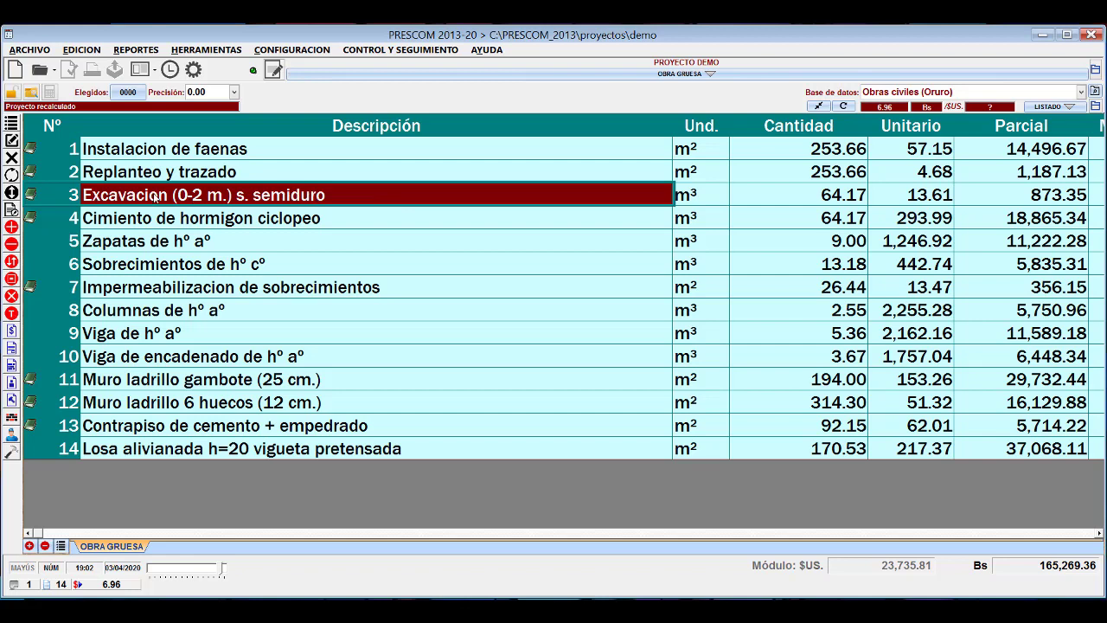
{"action": "double_click", "coordinate": [331, 198]}
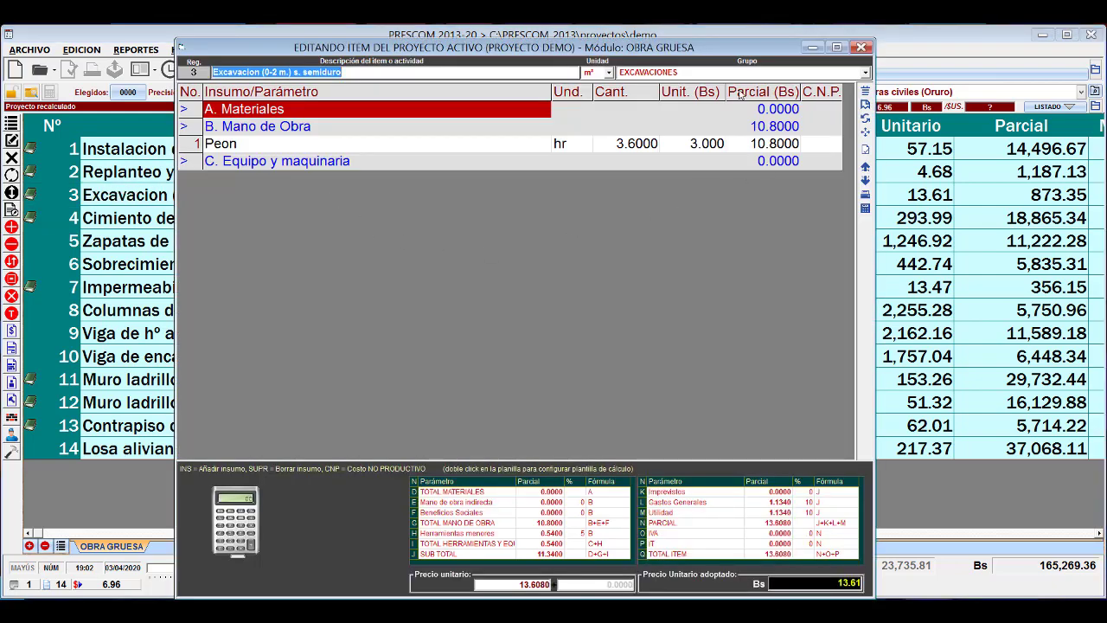
{"action": "left_click", "coordinate": [862, 48]}
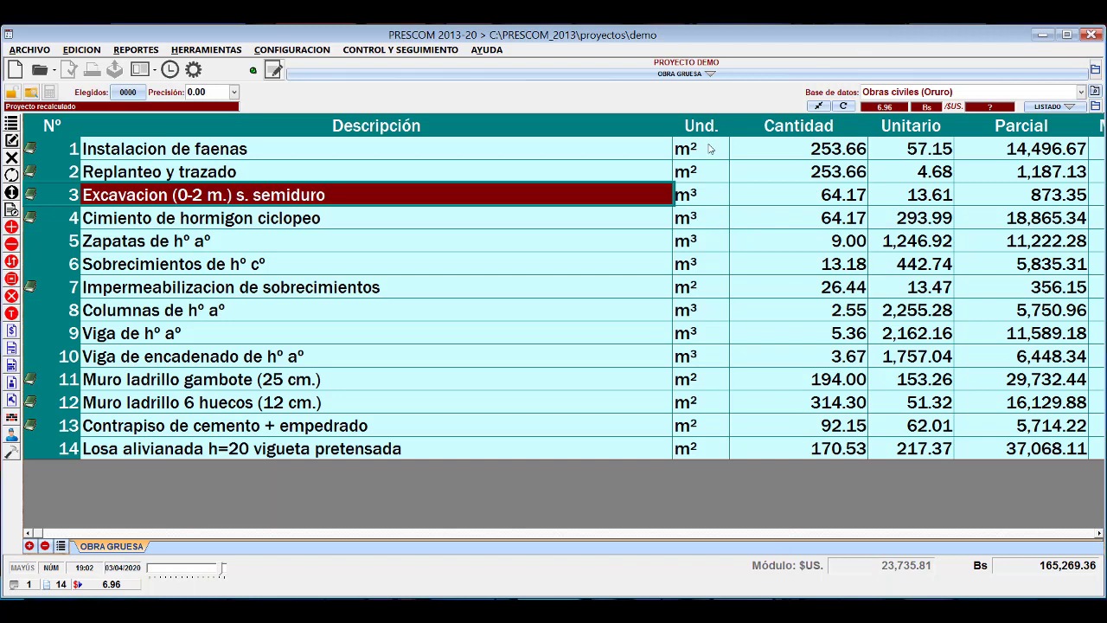
Review the units and quantities of the items in the OBRA GRUESA module.
{"action": "left_click_drag", "start_coordinate": [711, 149], "coordinate": [705, 196]}
{"action": "left_click", "coordinate": [707, 218]}
{"action": "left_click", "coordinate": [711, 264]}
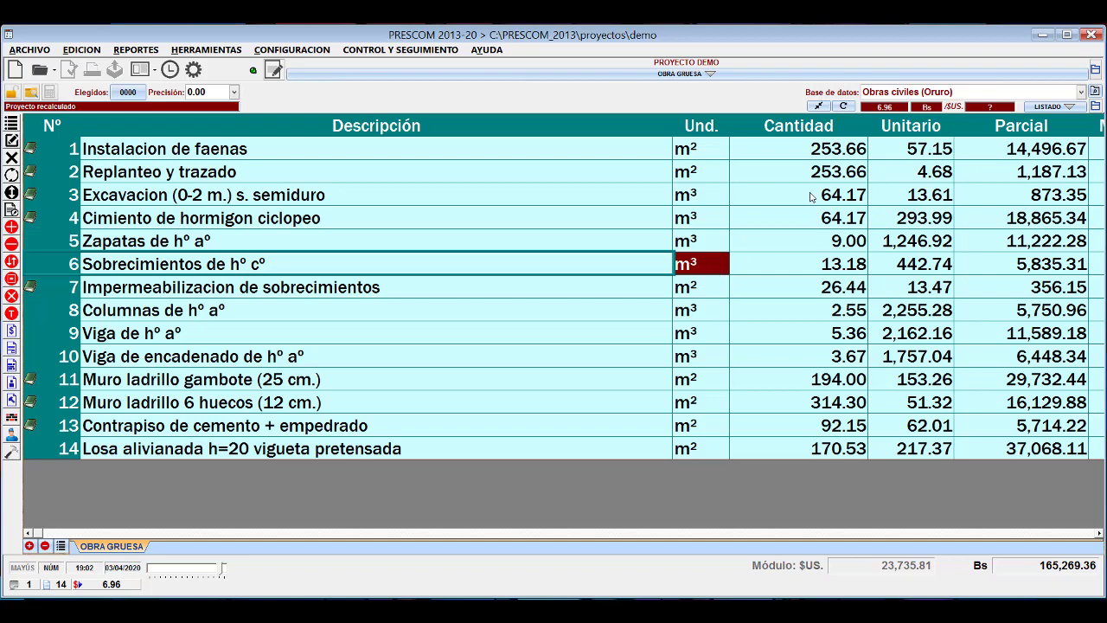
{"action": "left_click_drag", "start_coordinate": [826, 157], "coordinate": [822, 262]}
{"action": "left_click", "coordinate": [794, 246]}
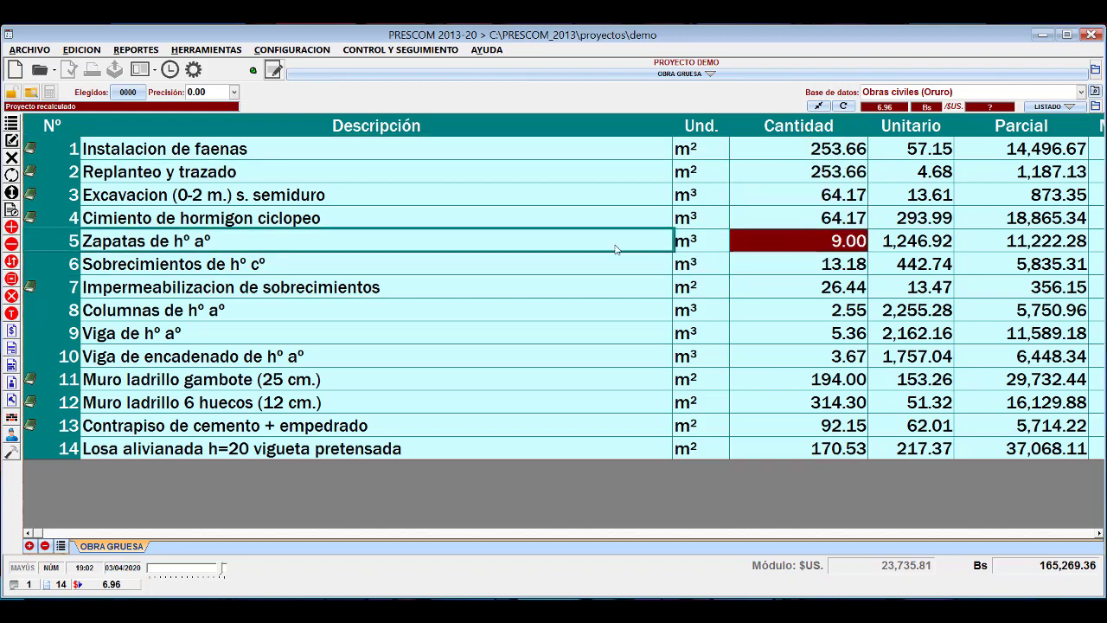
{"action": "left_click", "coordinate": [600, 237]}
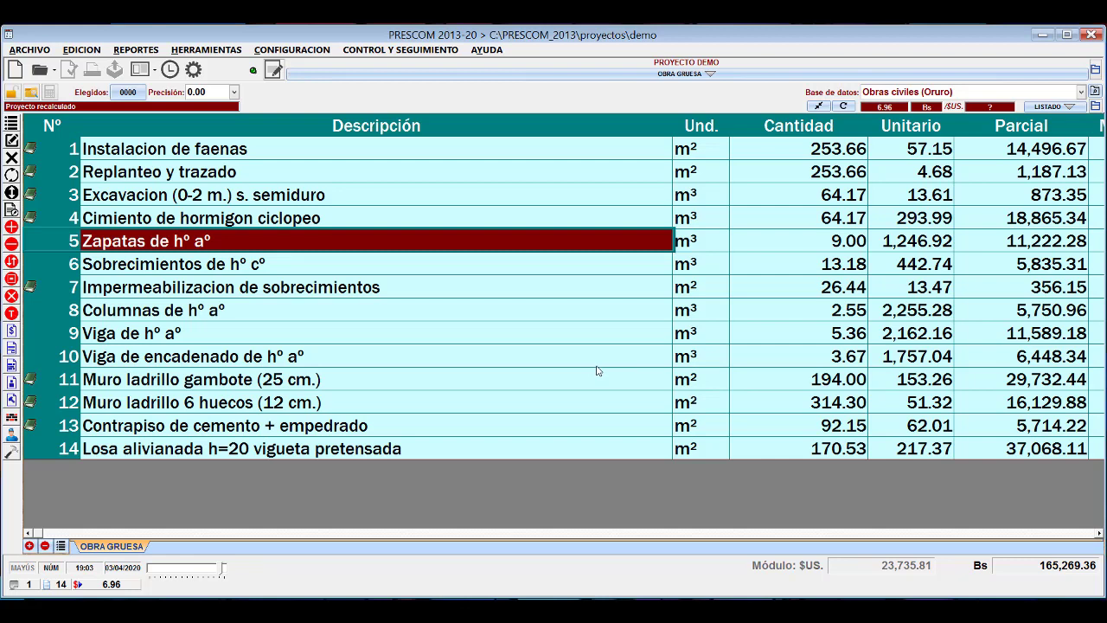
{"action": "left_click_drag", "start_coordinate": [850, 156], "coordinate": [846, 446]}
{"action": "left_click", "coordinate": [795, 348]}
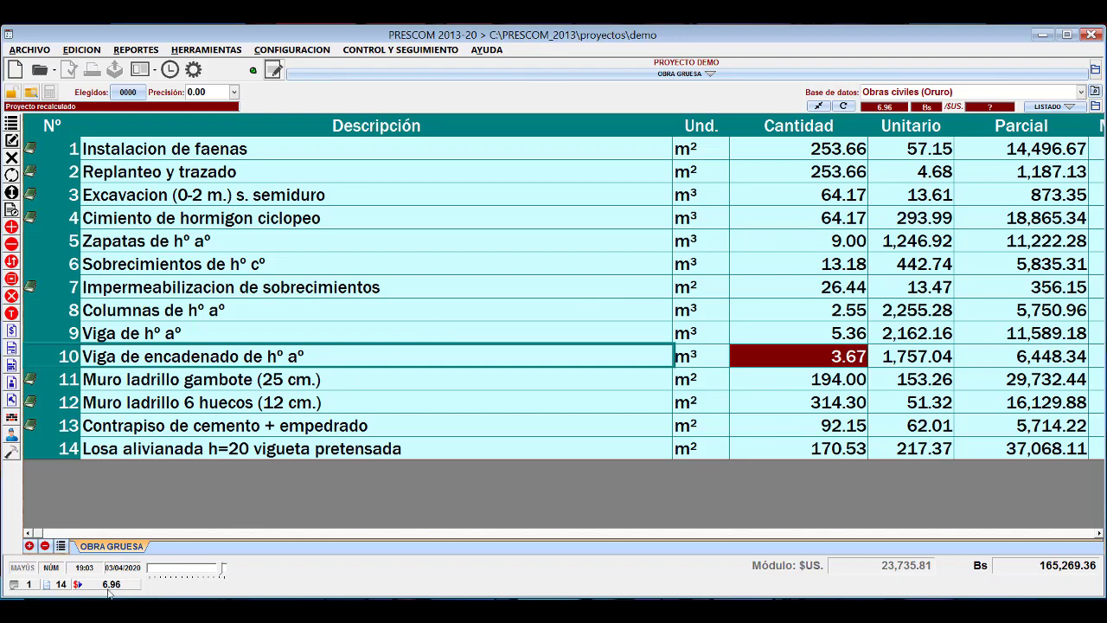
{"action": "left_click_drag", "start_coordinate": [828, 153], "coordinate": [814, 451]}
{"action": "left_click", "coordinate": [808, 339]}
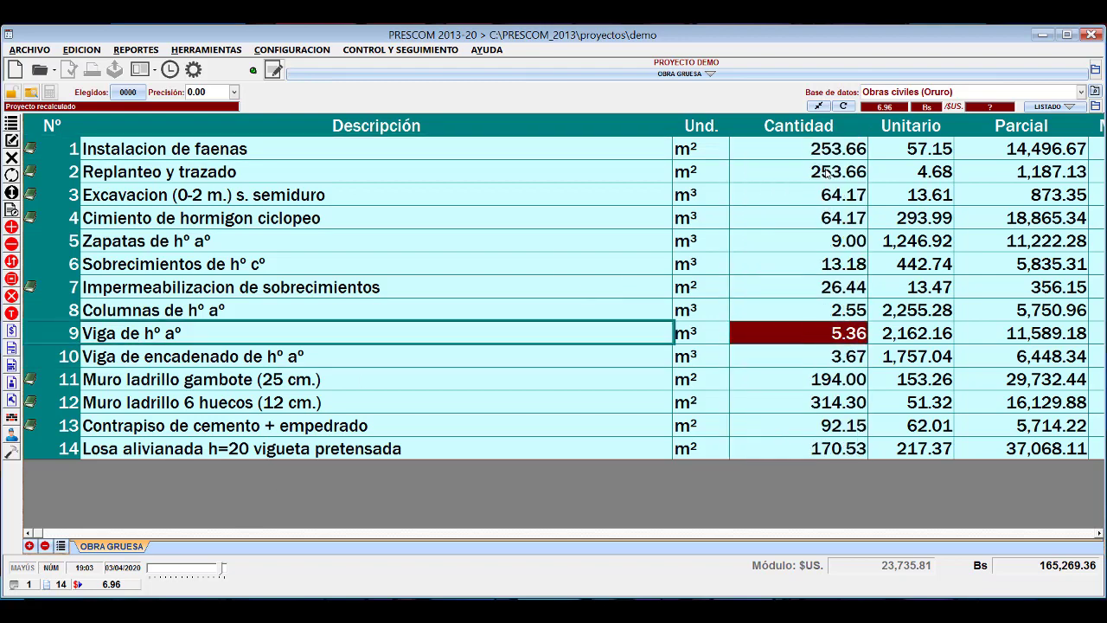
{"action": "left_click", "coordinate": [800, 149]}
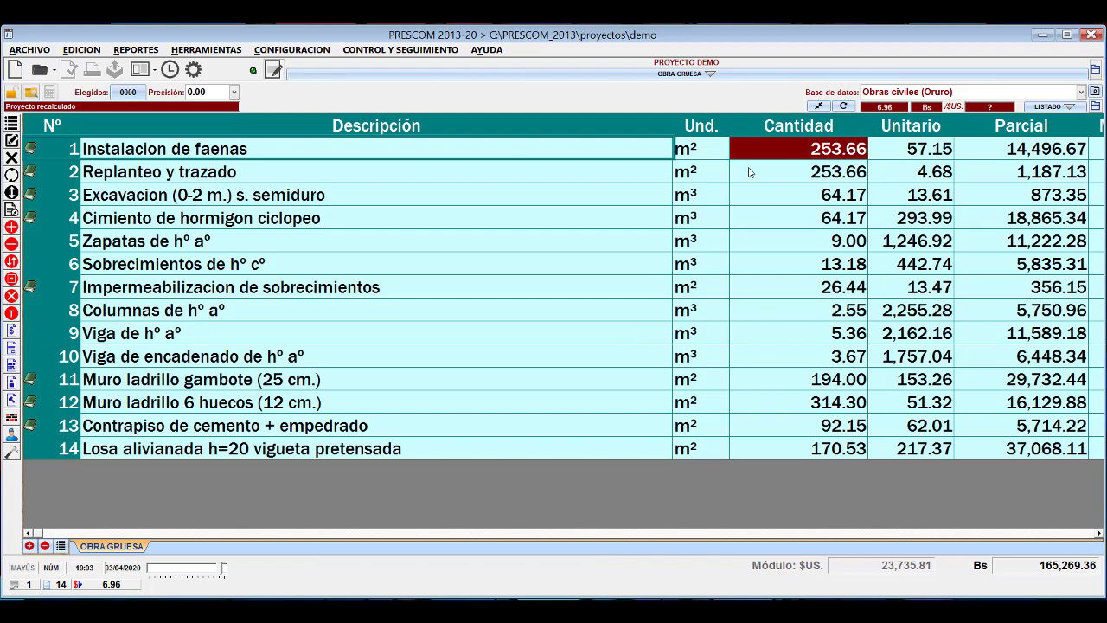
{"action": "left_click", "coordinate": [802, 169]}
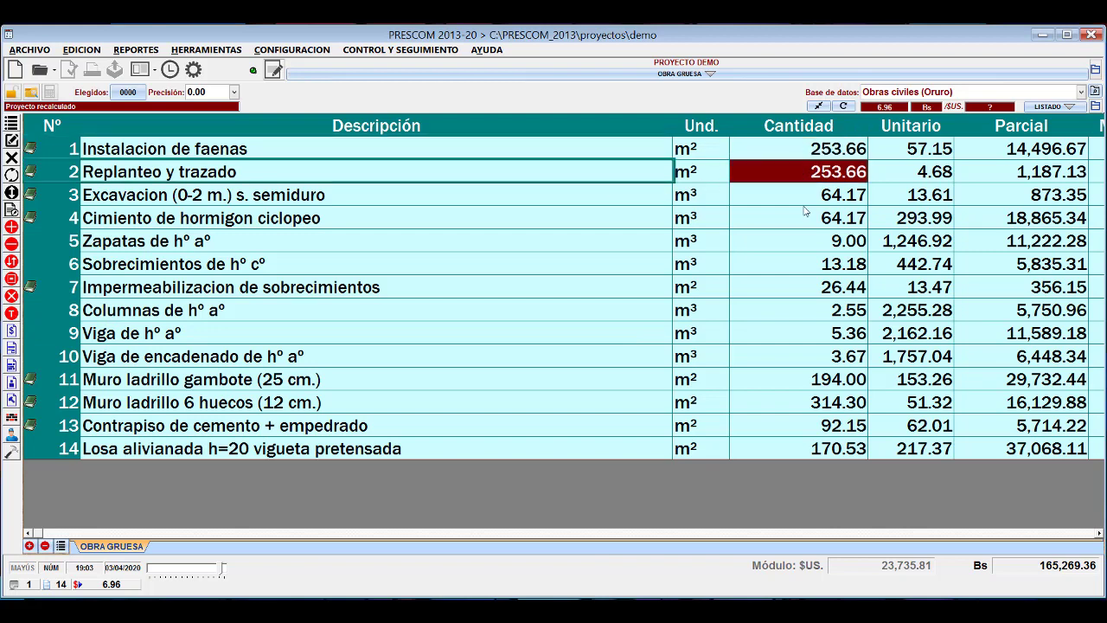
{"action": "left_click", "coordinate": [803, 197]}
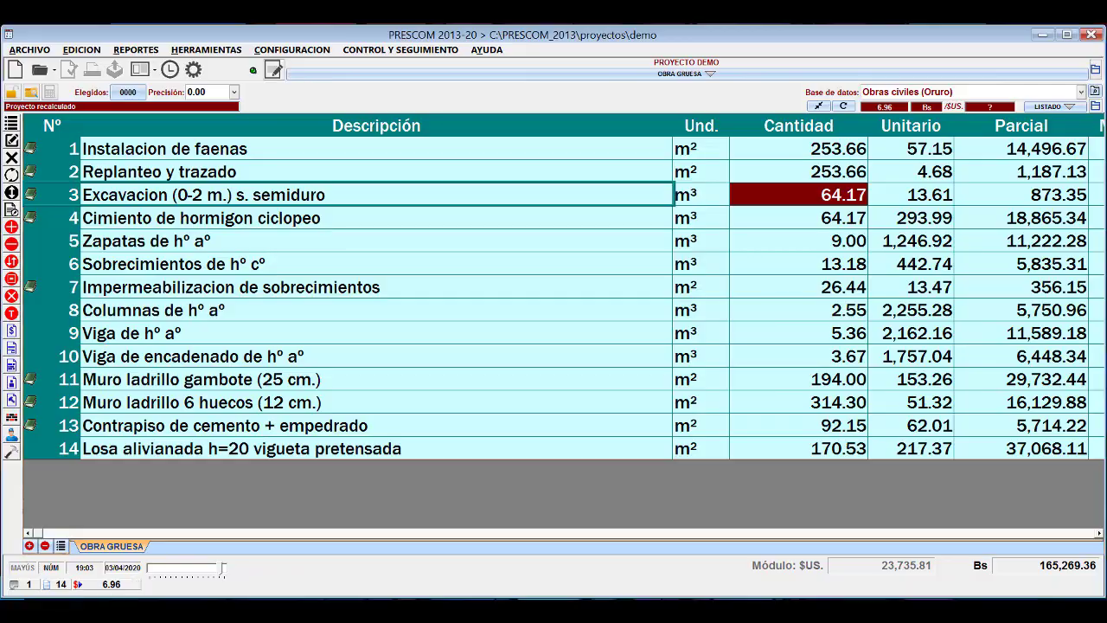
Switch to Excel and examine the quantities in column D and the alternative item descriptions in column B.
{"action": "left_click", "coordinate": [136, 609]}
{"action": "left_click_drag", "start_coordinate": [758, 267], "coordinate": [778, 500]}
{"action": "left_click", "coordinate": [751, 392]}
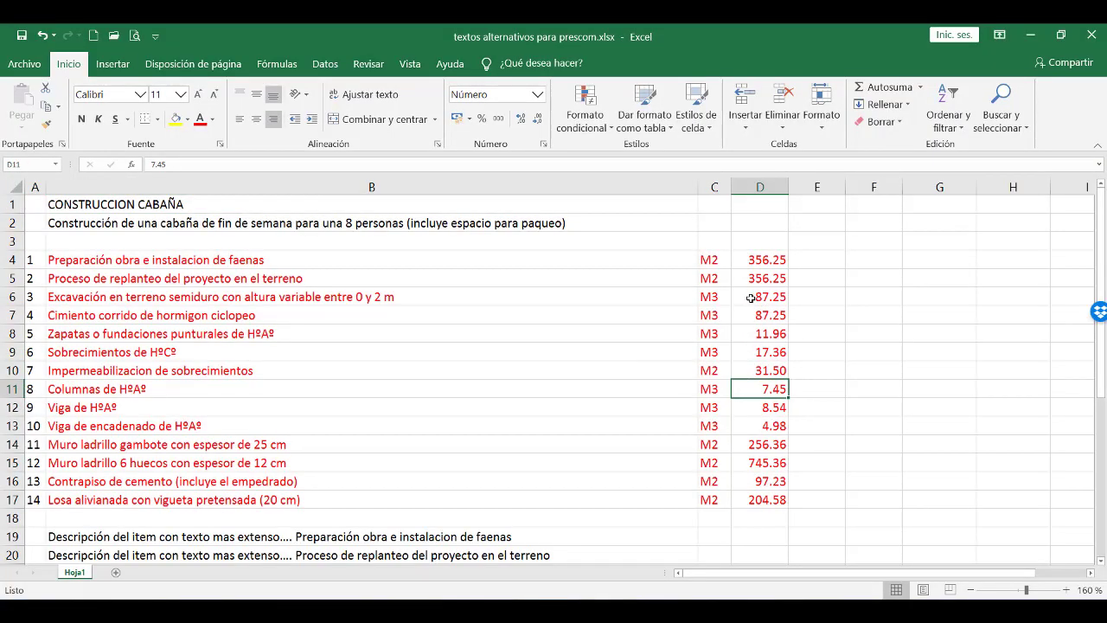
{"action": "left_click", "coordinate": [623, 296]}
{"action": "left_click", "coordinate": [532, 262]}
{"action": "left_click", "coordinate": [546, 340]}
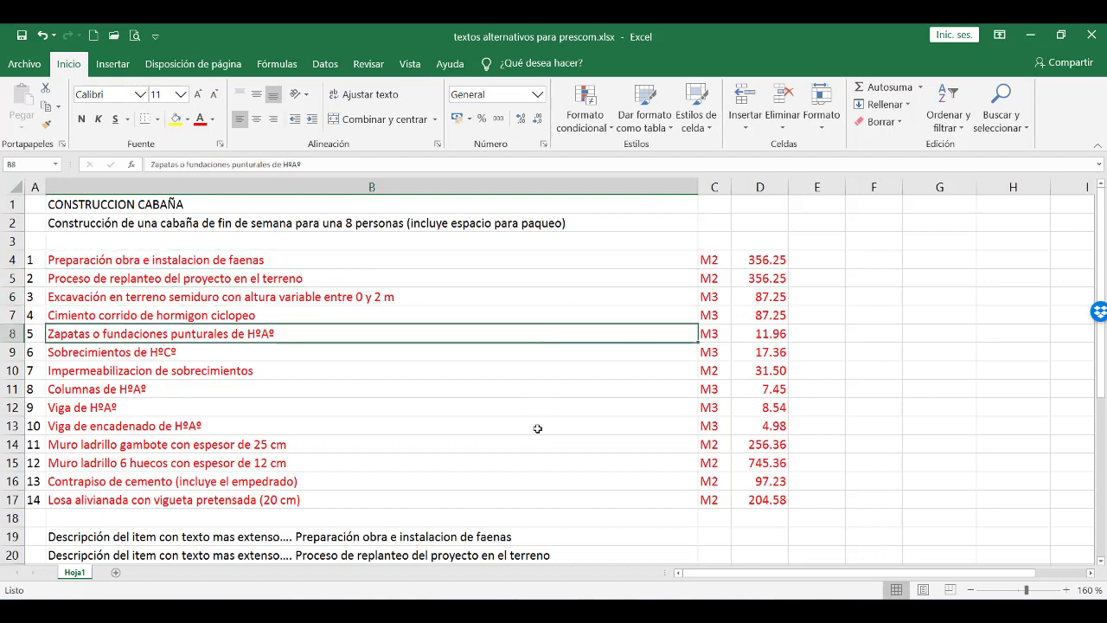
{"action": "left_click", "coordinate": [538, 427]}
{"action": "left_click", "coordinate": [559, 500]}
{"action": "left_click", "coordinate": [551, 427]}
{"action": "left_click", "coordinate": [558, 352]}
{"action": "left_click", "coordinate": [571, 280]}
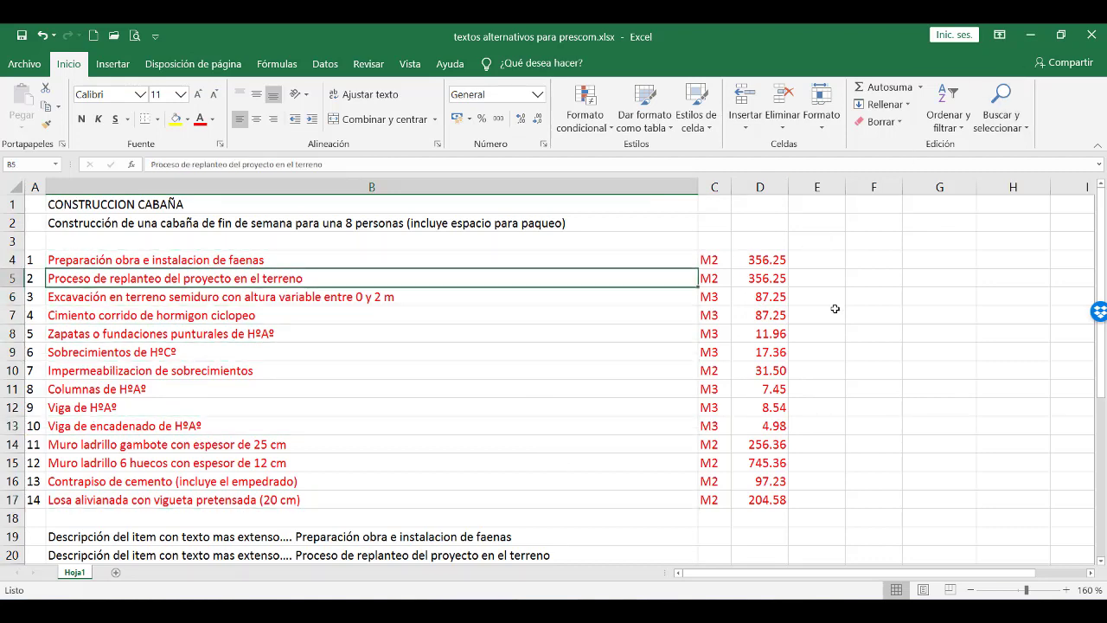
Copy the quantities of all 14 items, cells D4 to D17, to the clipboard.
{"action": "left_click_drag", "start_coordinate": [766, 257], "coordinate": [766, 294]}
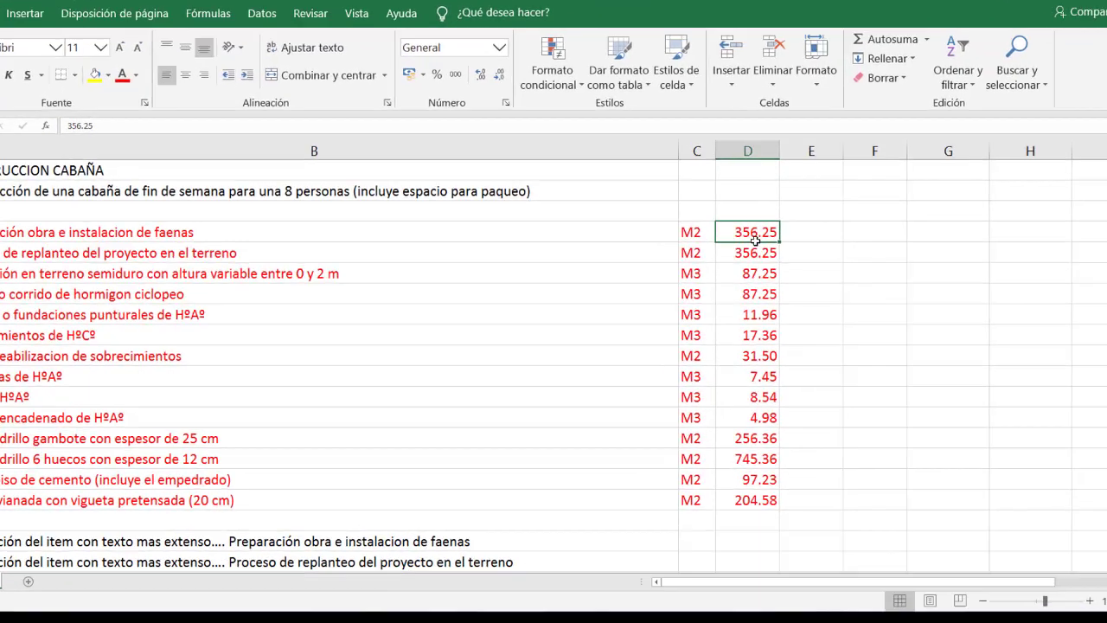
{"action": "mouse_move", "coordinate": [685, 128]}
{"action": "left_mouse_down"}
{"action": "mouse_move", "coordinate": [682, 343]}
{"action": "mouse_move", "coordinate": [700, 502]}
{"action": "left_mouse_up"}
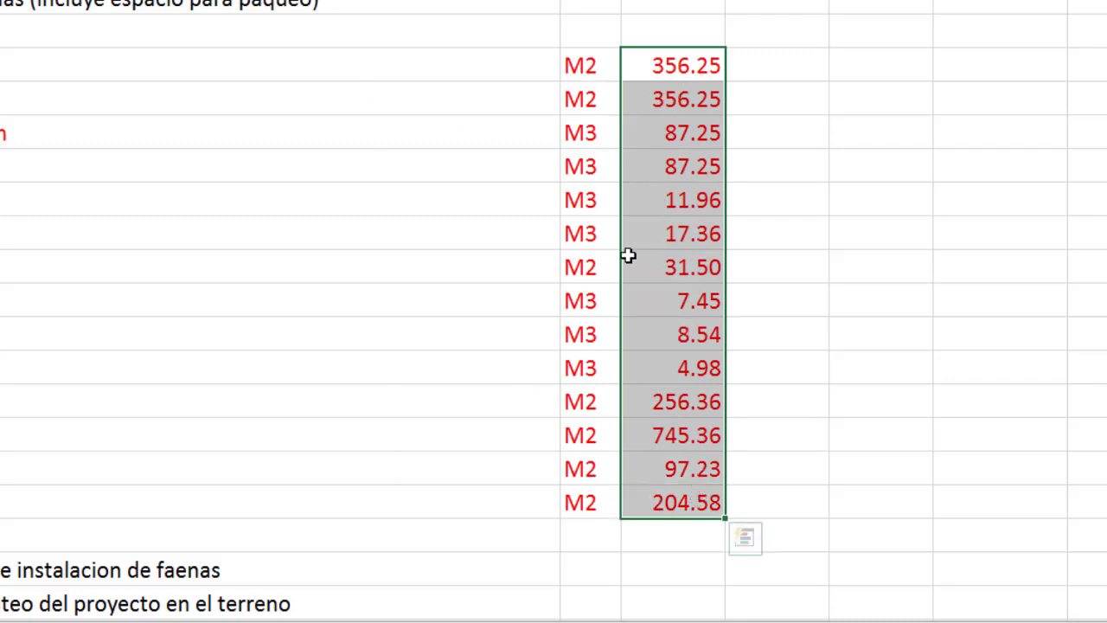
{"action": "left_click", "coordinate": [671, 200]}
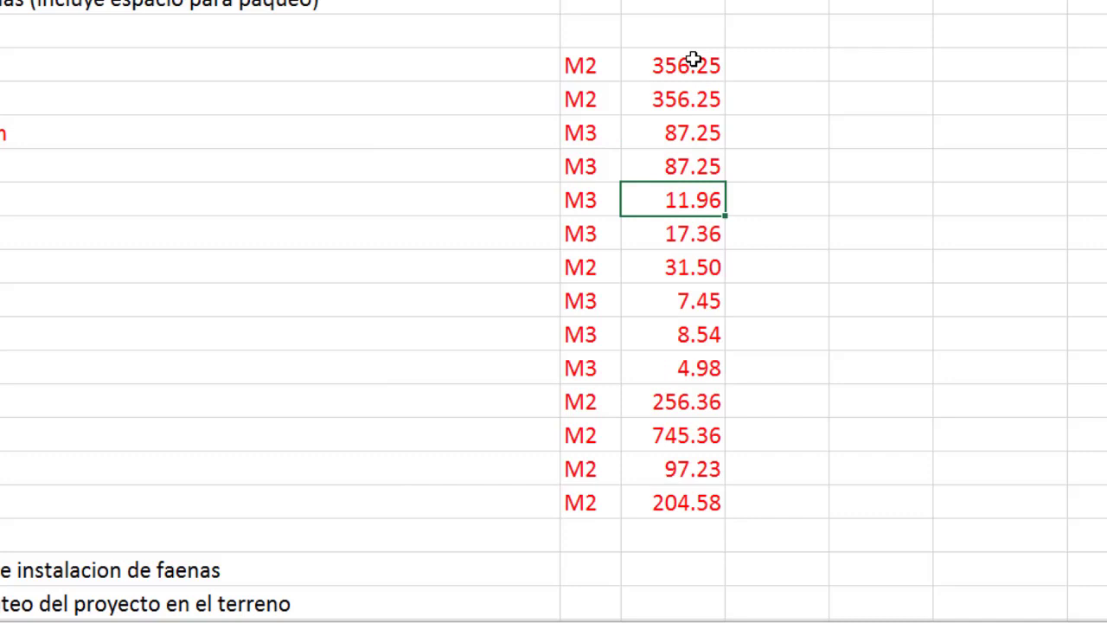
{"action": "left_click_drag", "start_coordinate": [693, 58], "coordinate": [697, 492]}
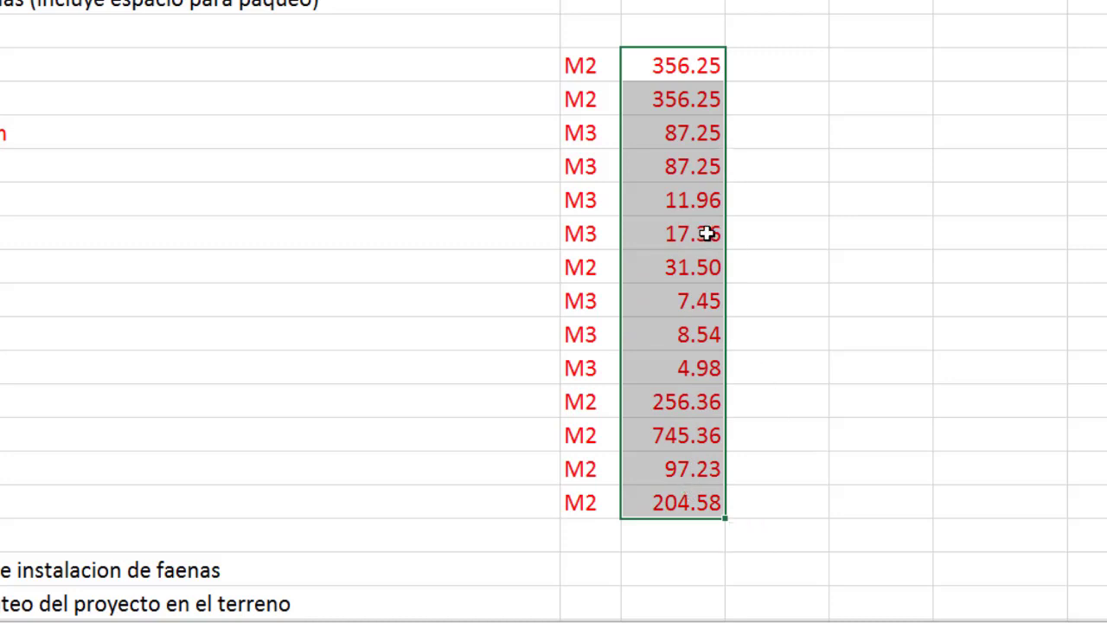
{"action": "right_click", "coordinate": [663, 95]}
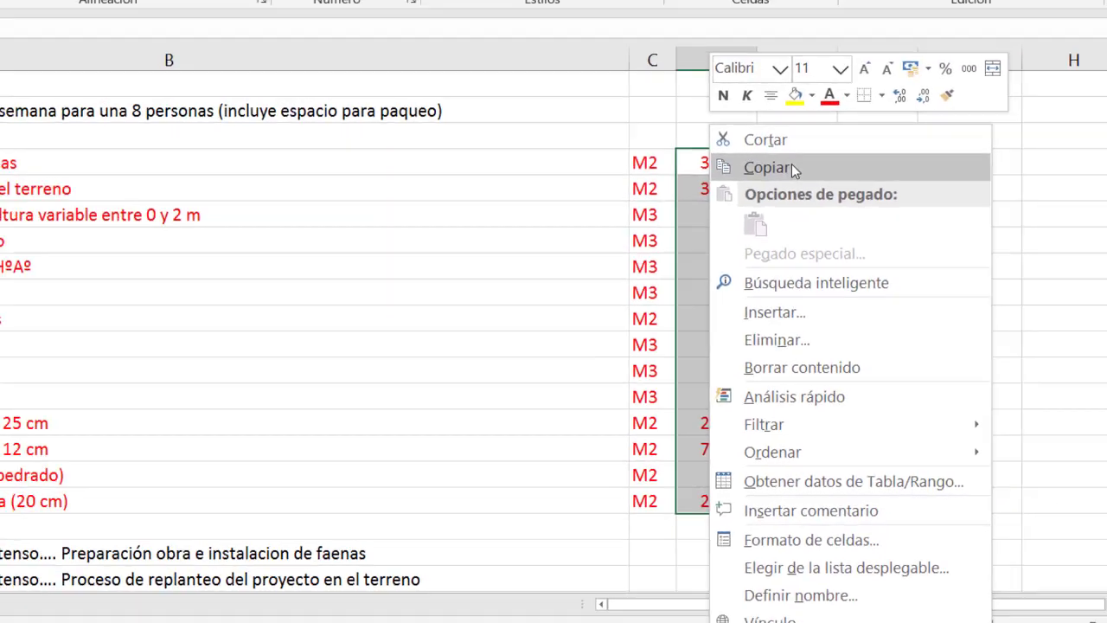
{"action": "left_click", "coordinate": [777, 72]}
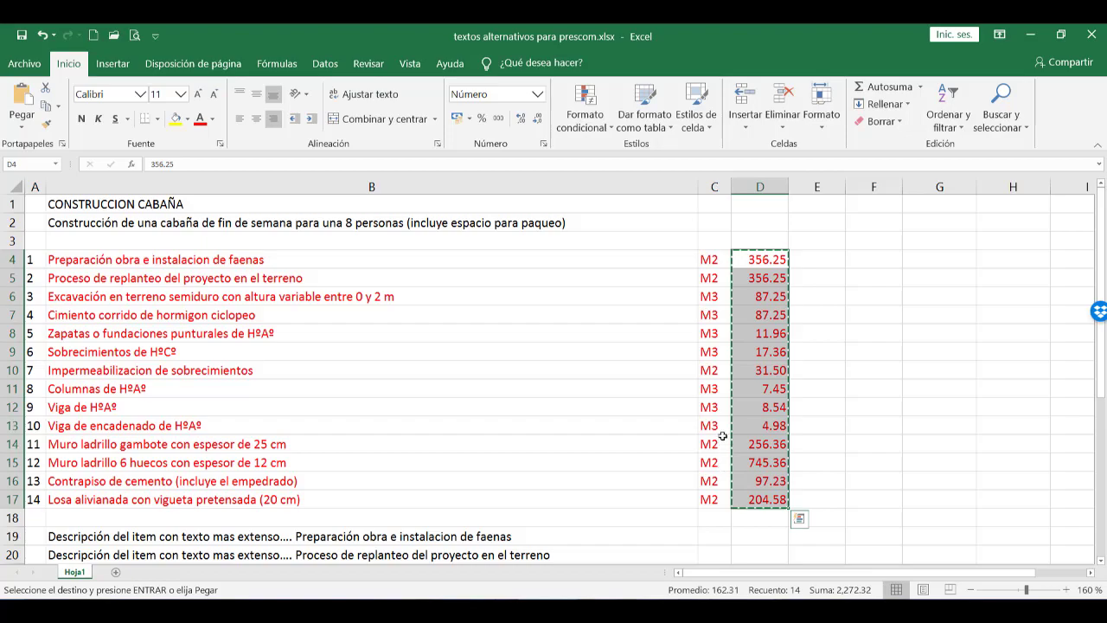
Switch to PRESCOM and replace the project quantities with the clipboard values, starting at the Cantidad cell of Instalacion de faenas.
{"action": "key", "text": "alt+Tab"}
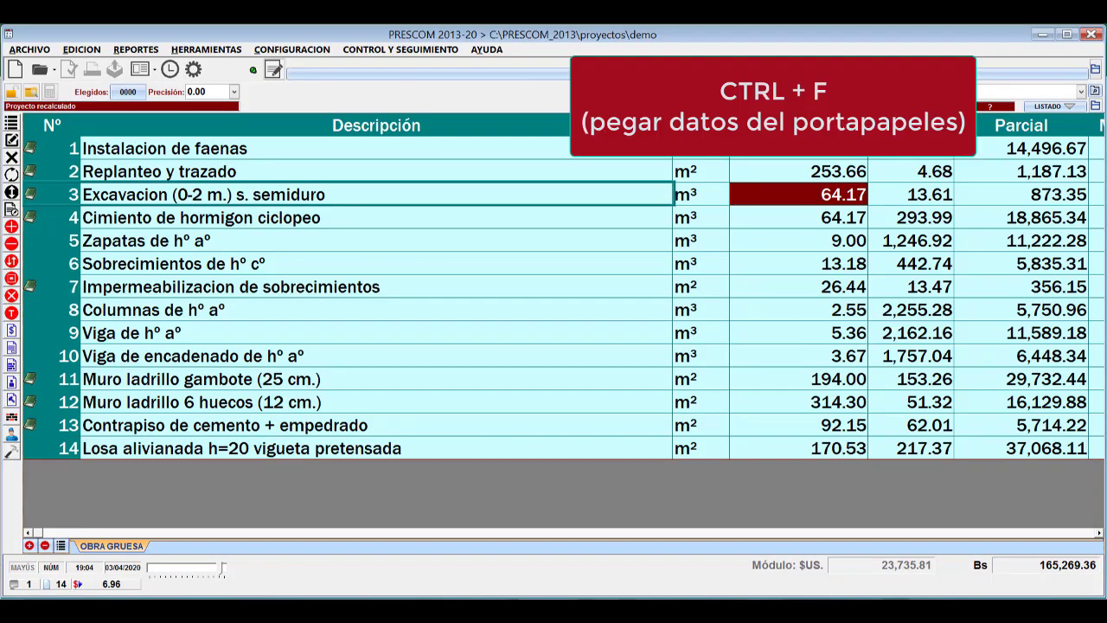
{"action": "left_click", "coordinate": [799, 149]}
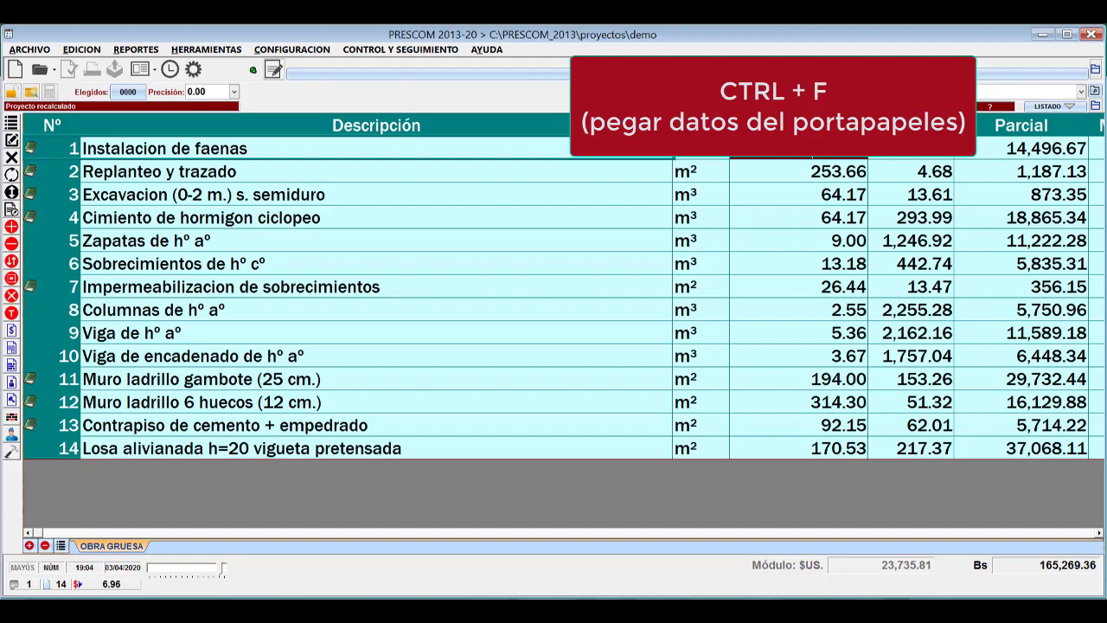
{"action": "key", "text": "ctrl+f"}
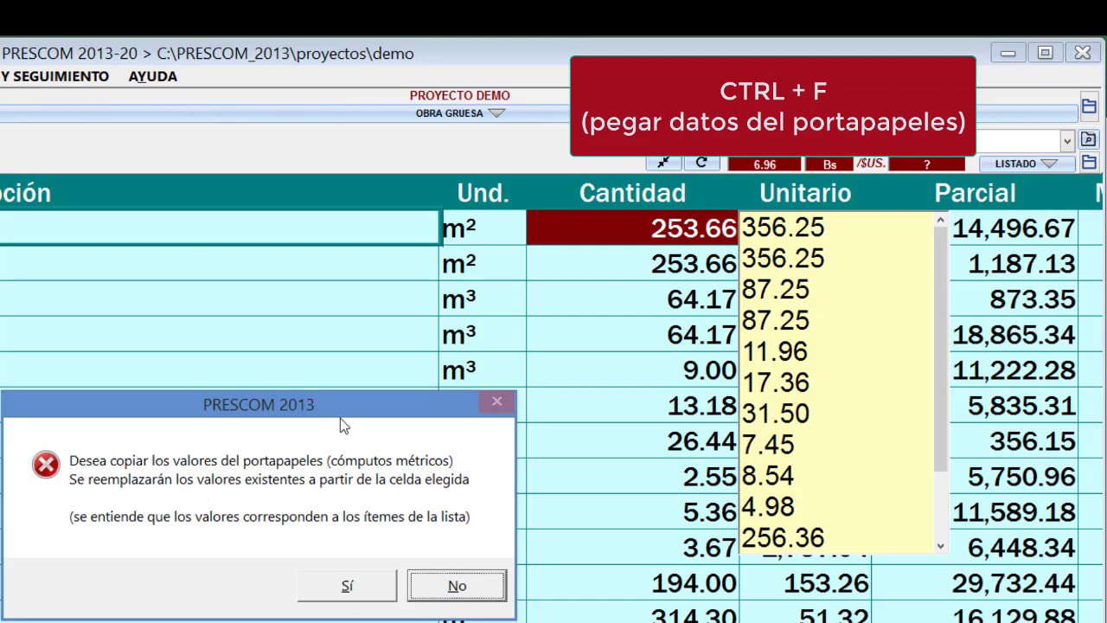
{"action": "left_click_drag", "start_coordinate": [359, 415], "coordinate": [528, 298]}
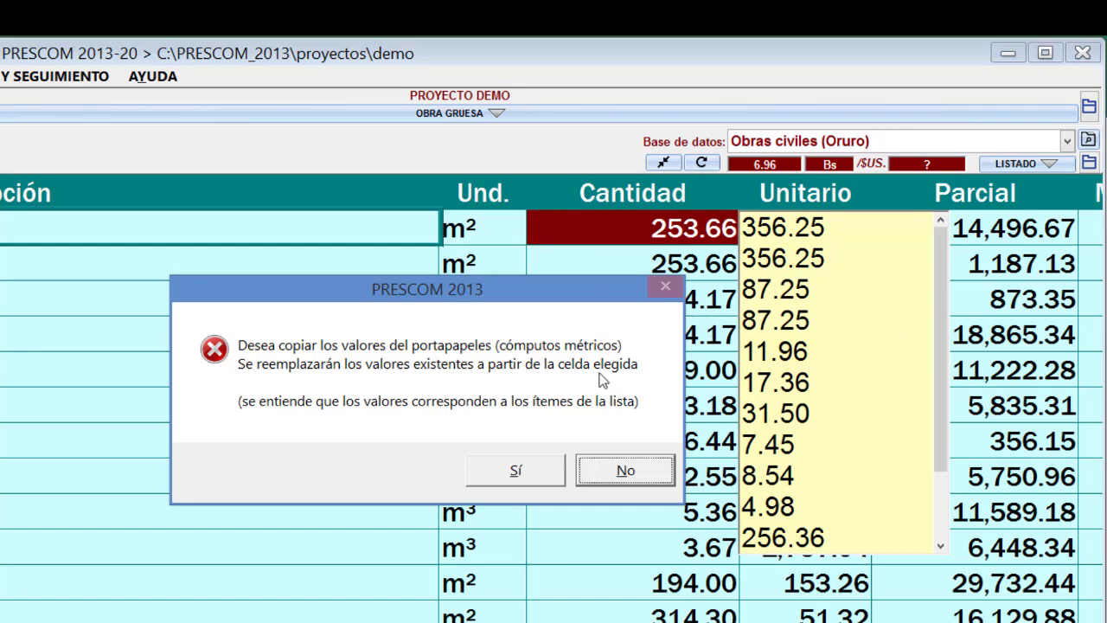
{"action": "left_click", "coordinate": [533, 475]}
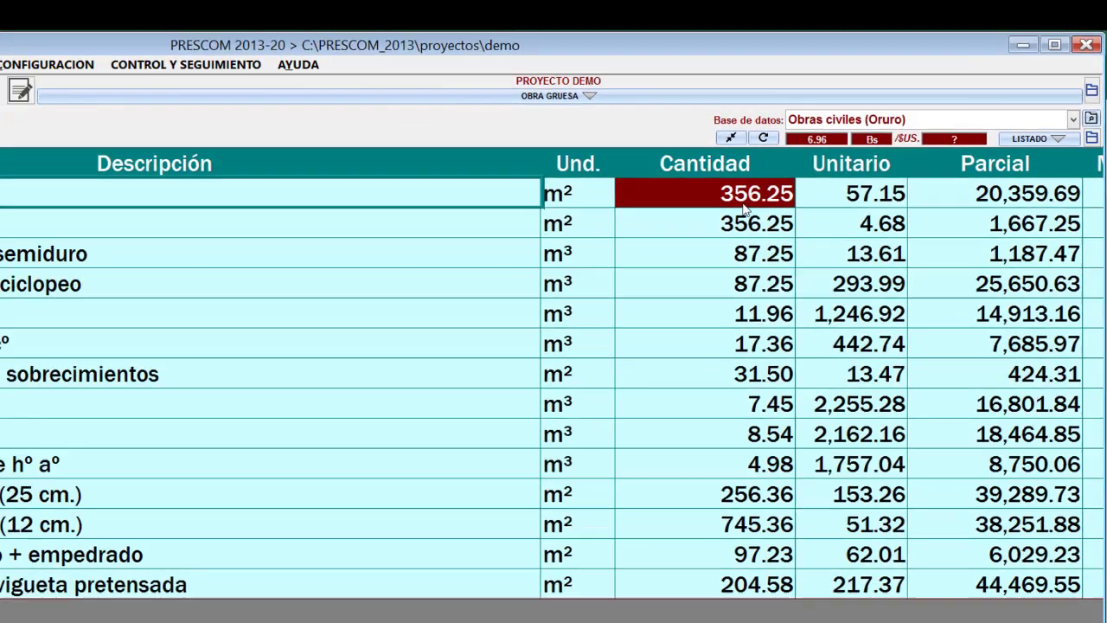
Check the pasted quantities of items 2 to 14, and switch to Excel to compare them with the source column.
{"action": "left_click", "coordinate": [686, 265]}
{"action": "left_click", "coordinate": [838, 196]}
{"action": "left_click", "coordinate": [835, 221]}
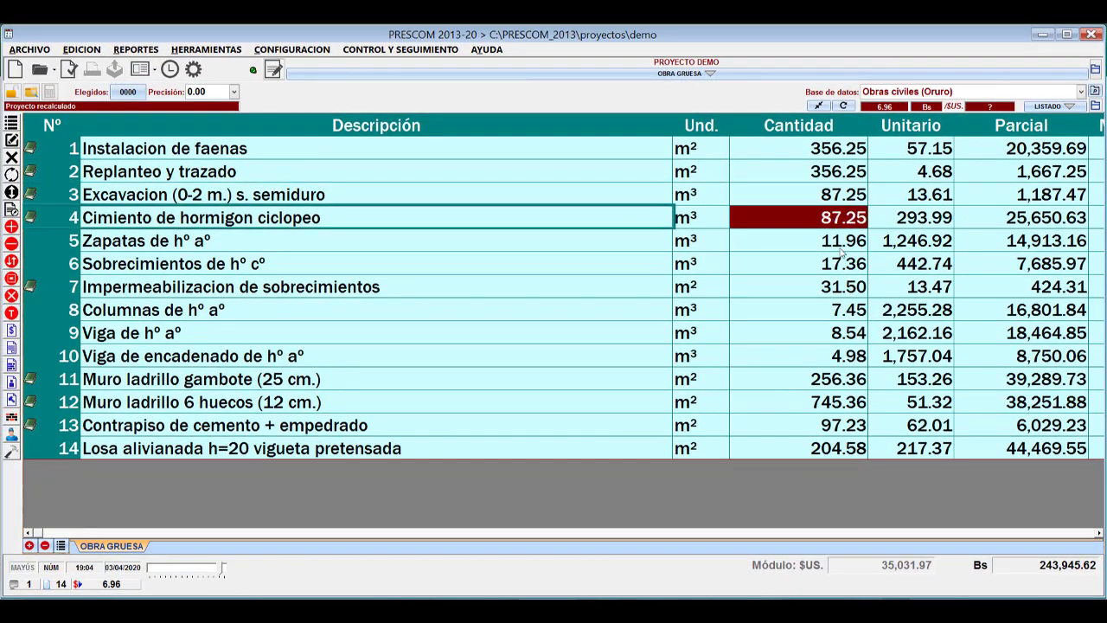
{"action": "left_click", "coordinate": [843, 246]}
{"action": "left_click", "coordinate": [845, 263]}
{"action": "left_click", "coordinate": [849, 289]}
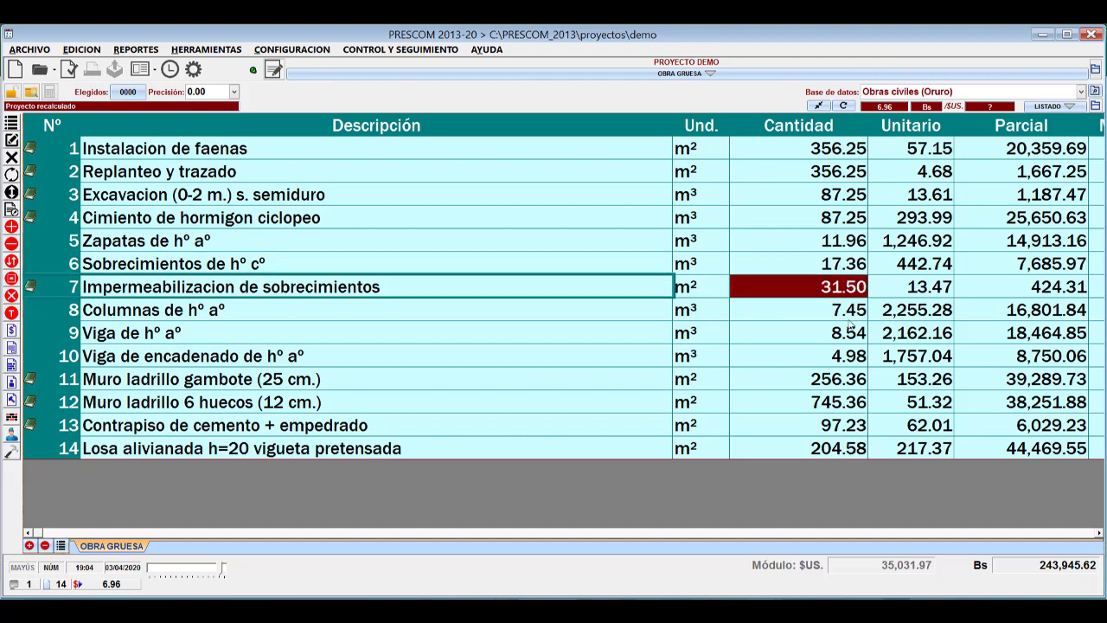
{"action": "left_click", "coordinate": [852, 312]}
{"action": "left_click", "coordinate": [855, 335]}
{"action": "left_click", "coordinate": [854, 356]}
{"action": "left_click", "coordinate": [850, 383]}
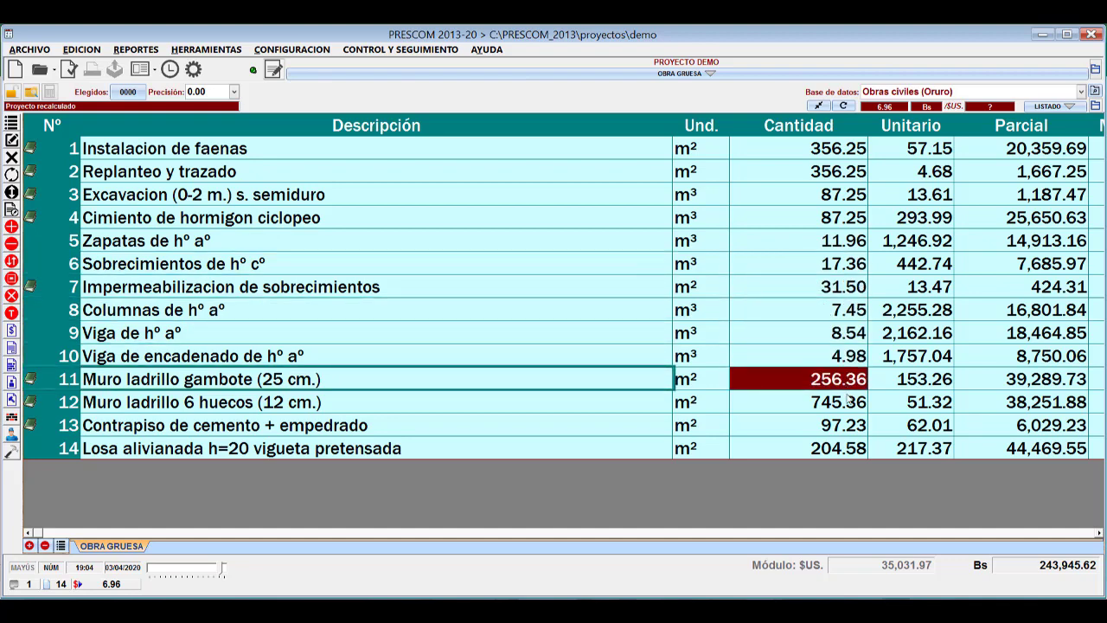
{"action": "left_click", "coordinate": [849, 405]}
{"action": "left_click", "coordinate": [851, 430]}
{"action": "left_click", "coordinate": [852, 448]}
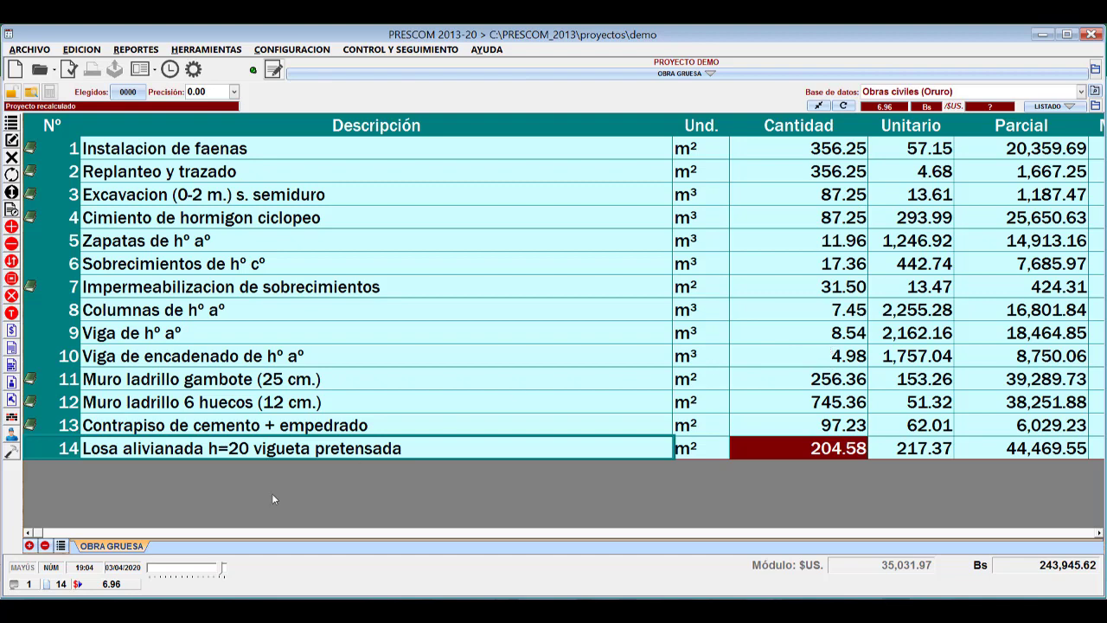
{"action": "key", "text": "alt+Tab"}
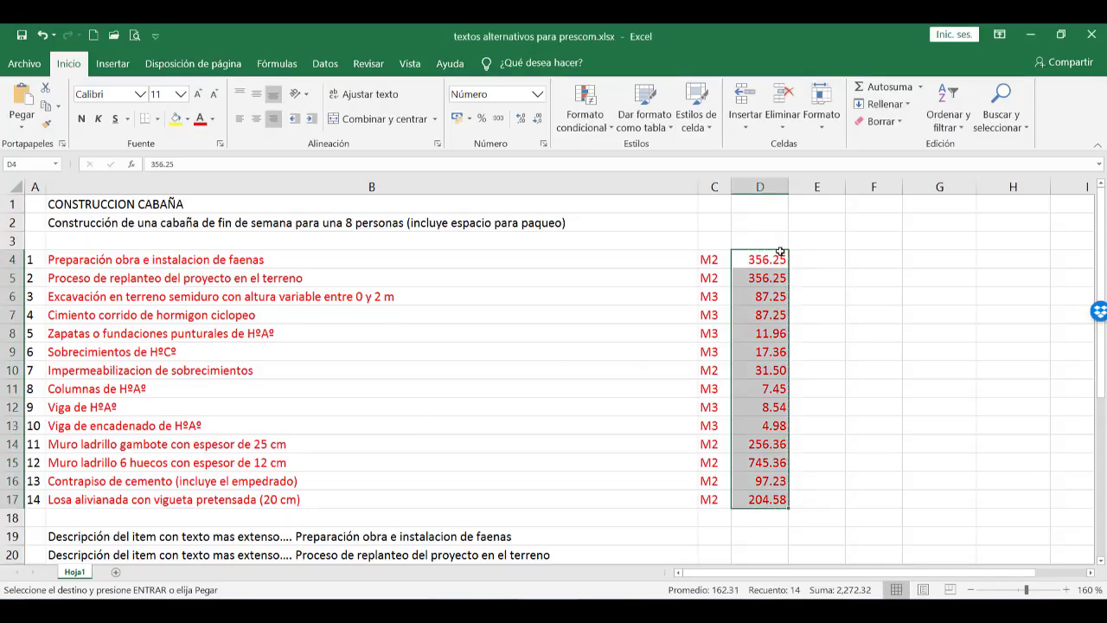
Compare the quantities in Excel cells D4 and D17 with the Cantidad column of items 1 to 14 in PRESCOM.
{"action": "left_click", "coordinate": [777, 256]}
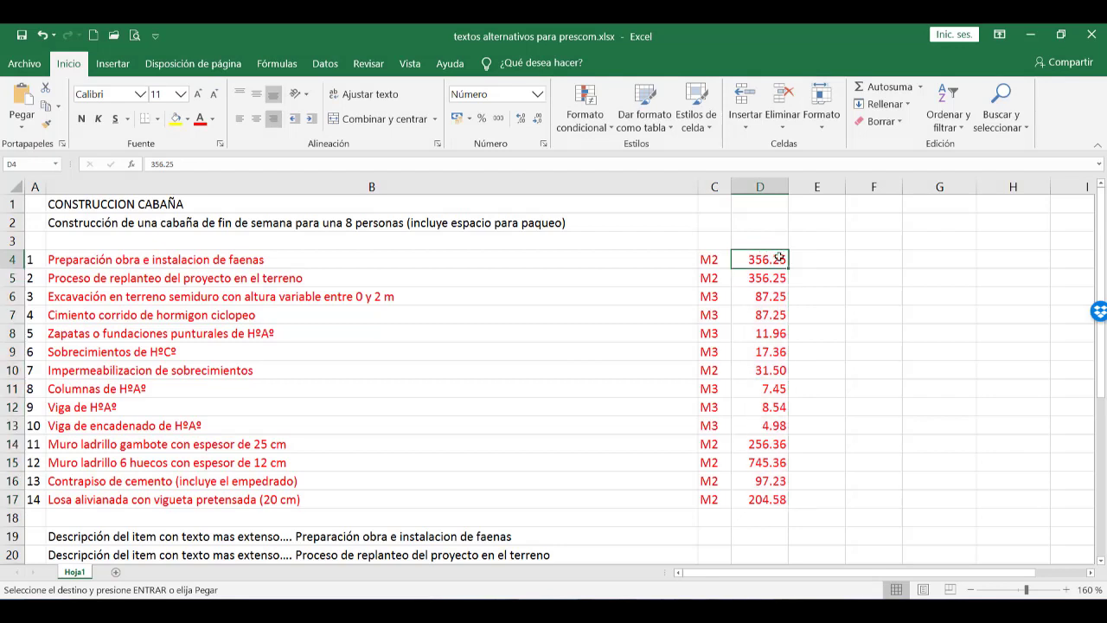
{"action": "left_click", "coordinate": [780, 499]}
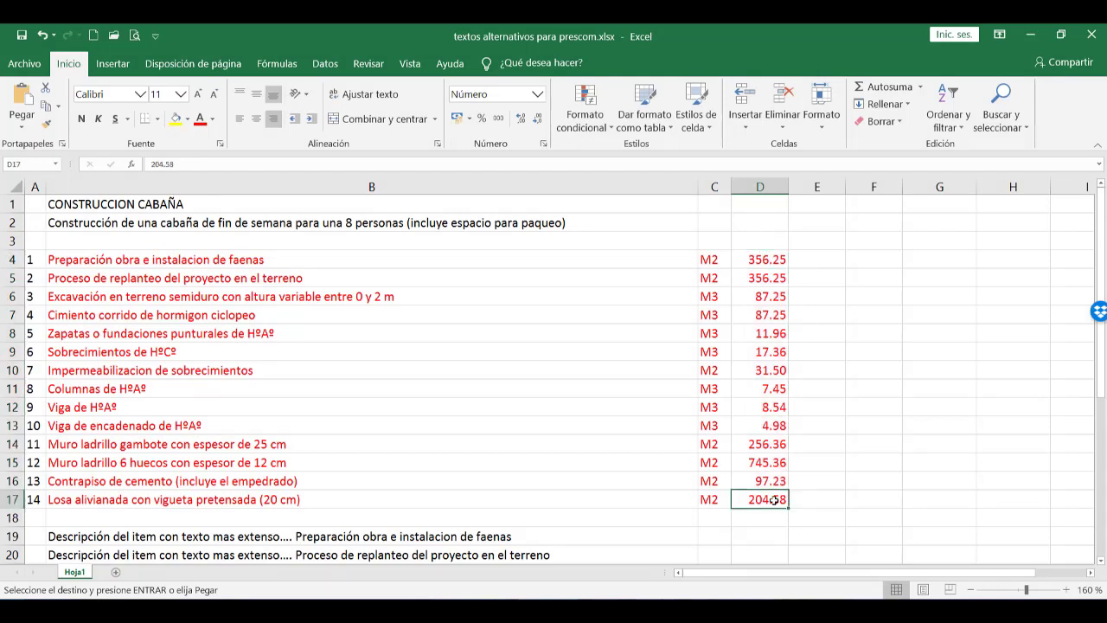
{"action": "left_click", "coordinate": [1031, 36]}
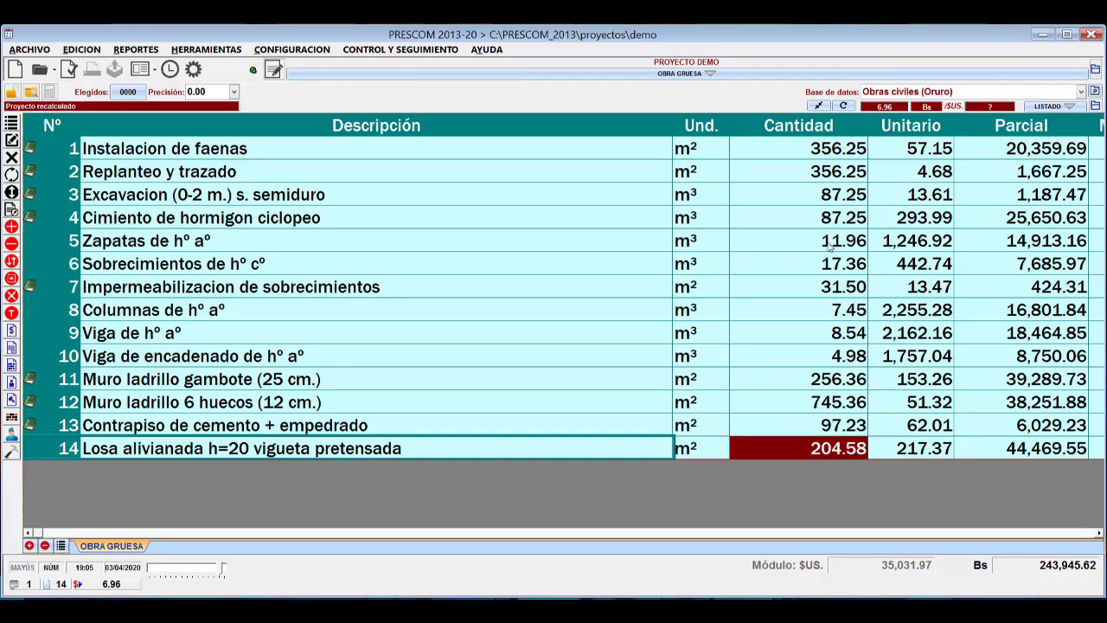
{"action": "left_click", "coordinate": [826, 161]}
{"action": "left_click_drag", "start_coordinate": [827, 169], "coordinate": [834, 445]}
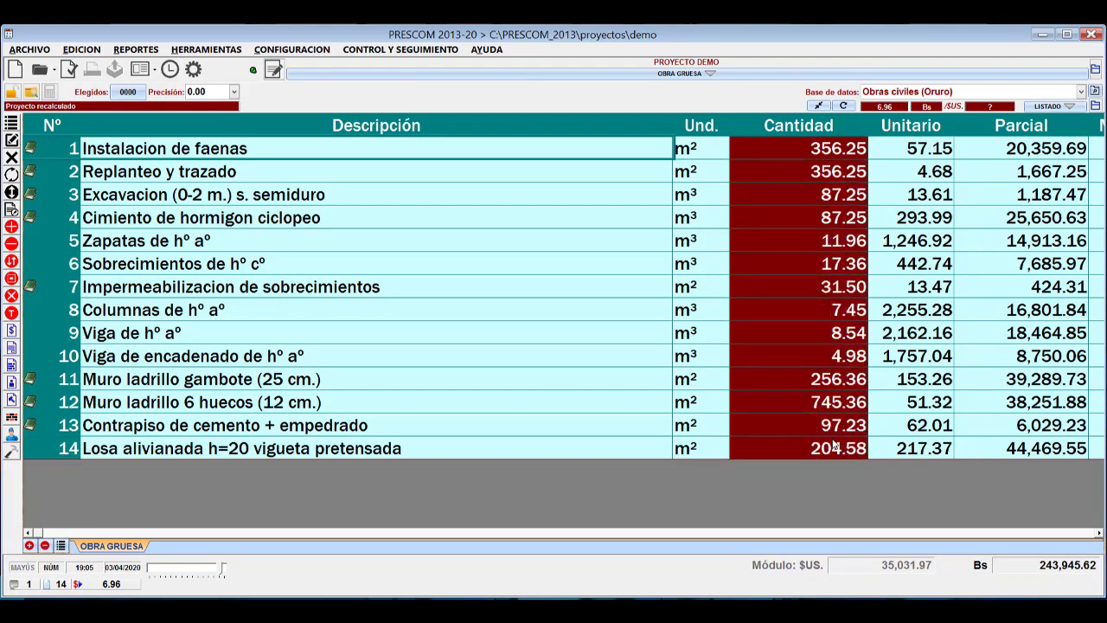
{"action": "left_click", "coordinate": [810, 351]}
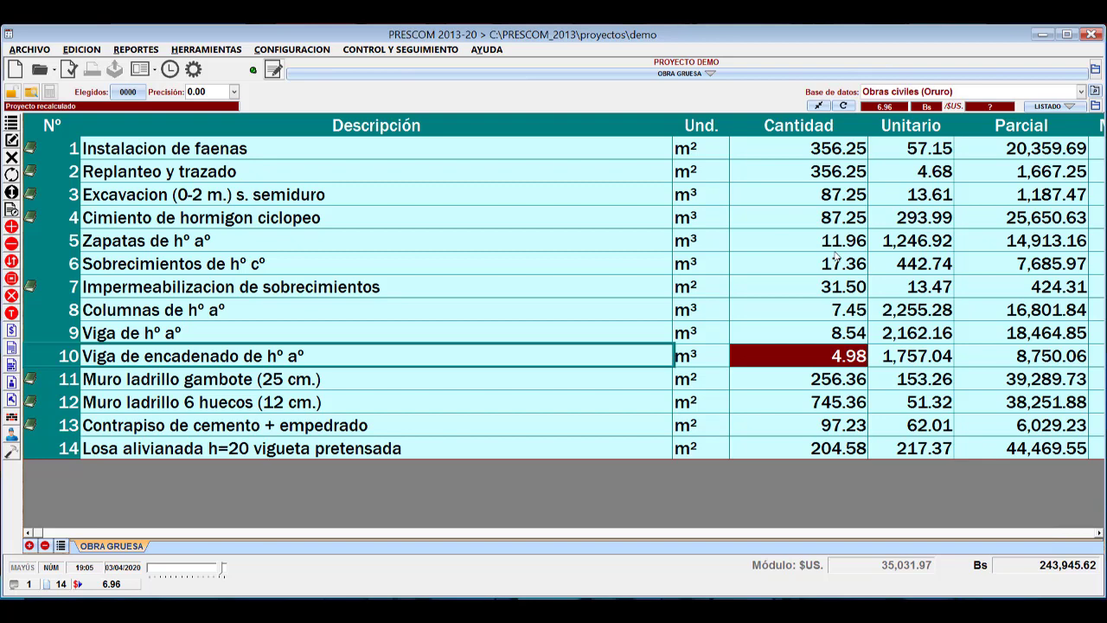
{"action": "left_click", "coordinate": [717, 199]}
{"action": "left_click", "coordinate": [501, 188]}
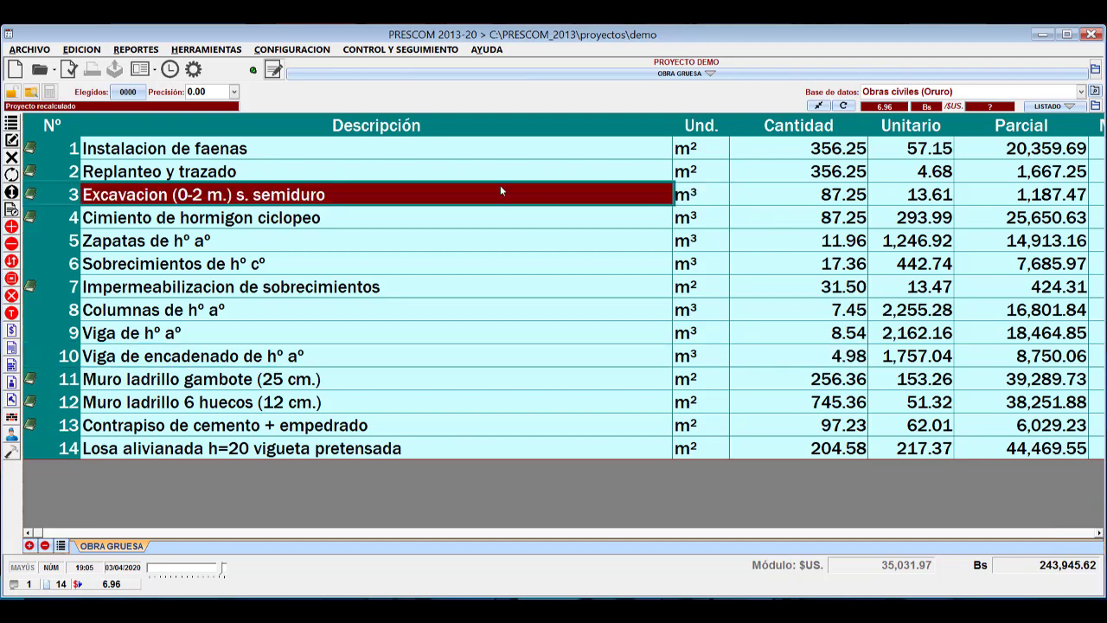
{"action": "left_click", "coordinate": [496, 167]}
{"action": "left_click", "coordinate": [498, 201]}
{"action": "left_click", "coordinate": [507, 264]}
Try to append extra characters to the description of item 2, Replanteo y trazado, and discard the edit.
{"action": "left_click", "coordinate": [499, 172]}
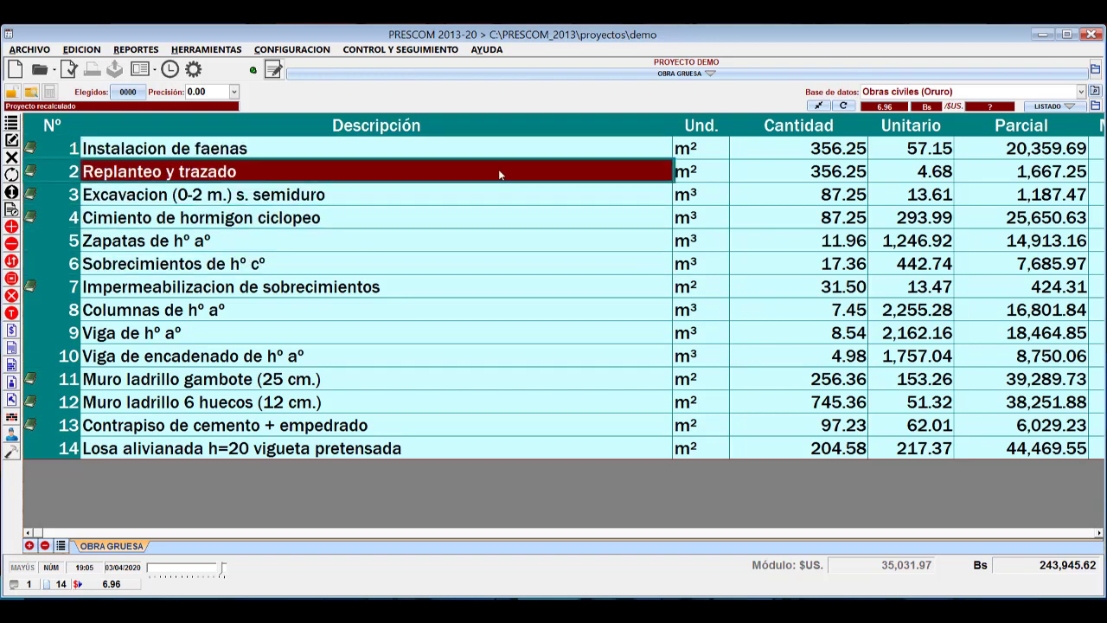
{"action": "left_click", "coordinate": [498, 171]}
{"action": "type", "text": "slslsl"}
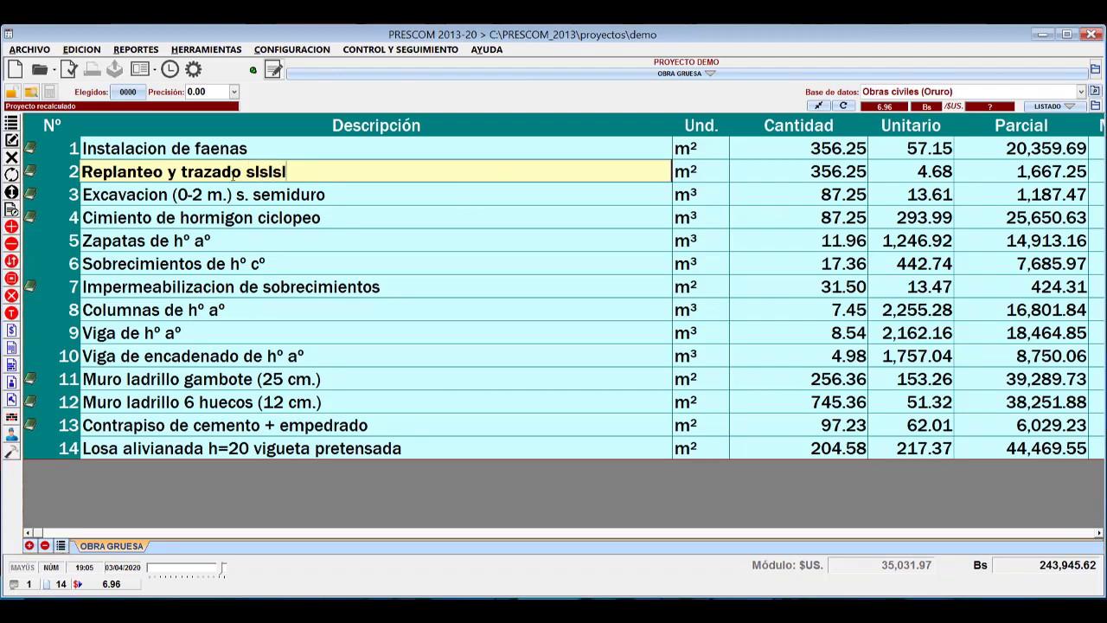
{"action": "type", "text": "qqq"}
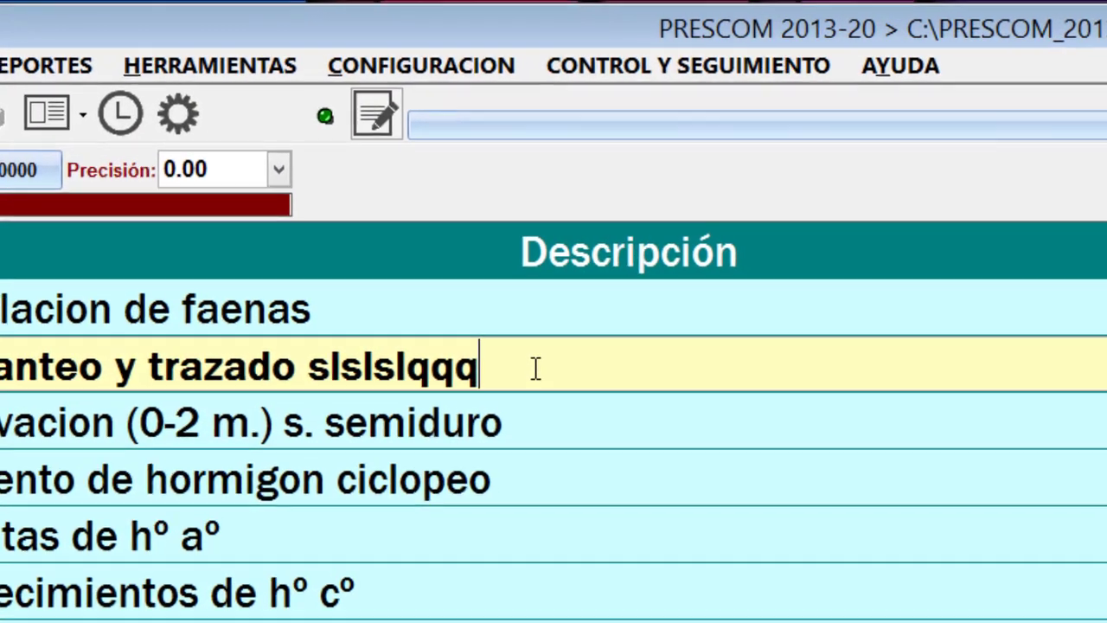
{"action": "type", "text": "qqq"}
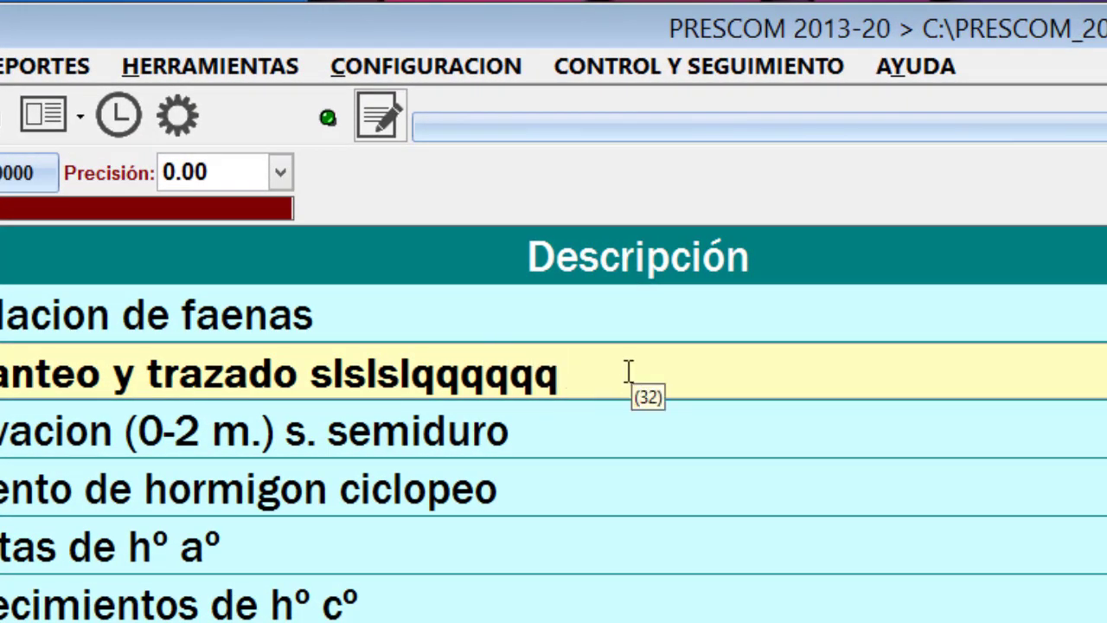
{"action": "type", "text": "qq"}
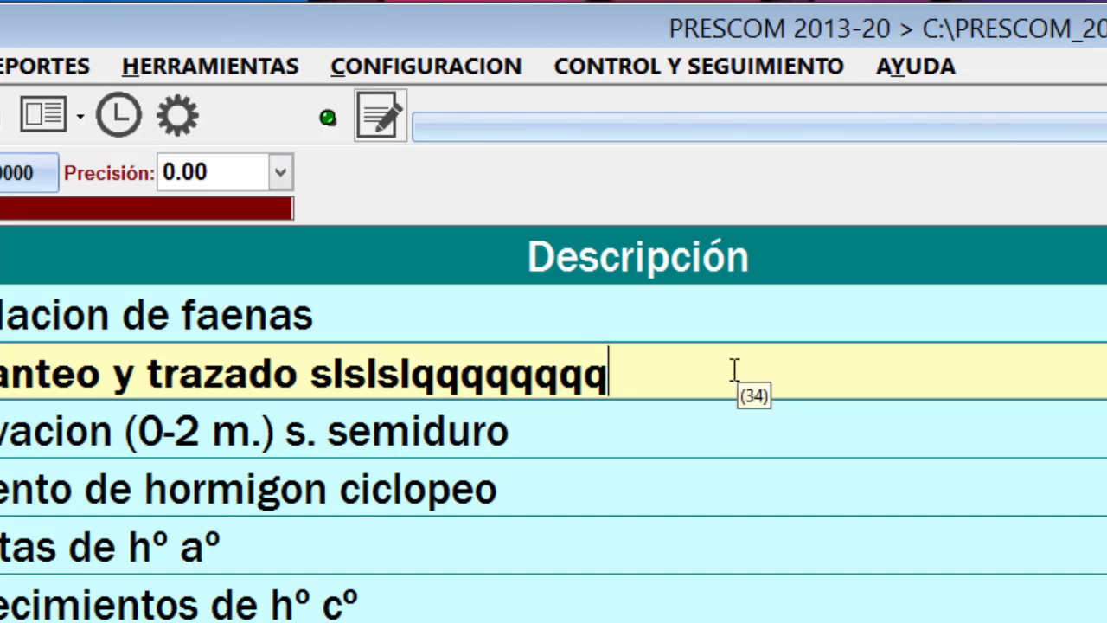
{"action": "key", "text": "BackSpace"}
{"action": "key", "text": "BackSpace"}
{"action": "key", "text": "BackSpace"}
{"action": "key", "text": "BackSpace"}
{"action": "key", "text": "BackSpace"}
{"action": "key", "text": "Escape"}
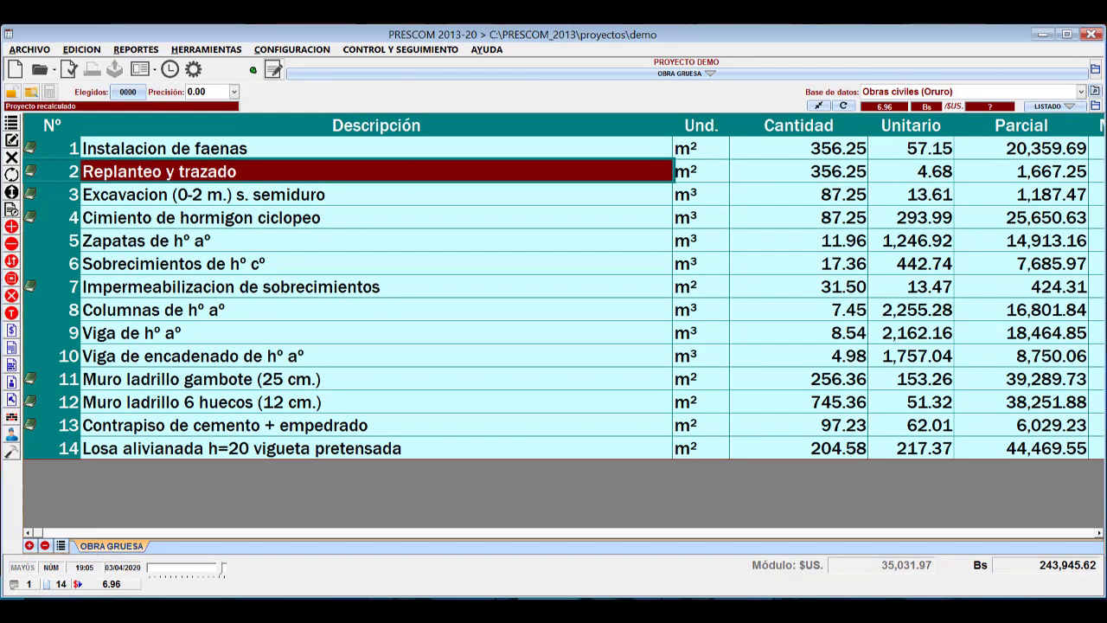
{"action": "left_click", "coordinate": [200, 150]}
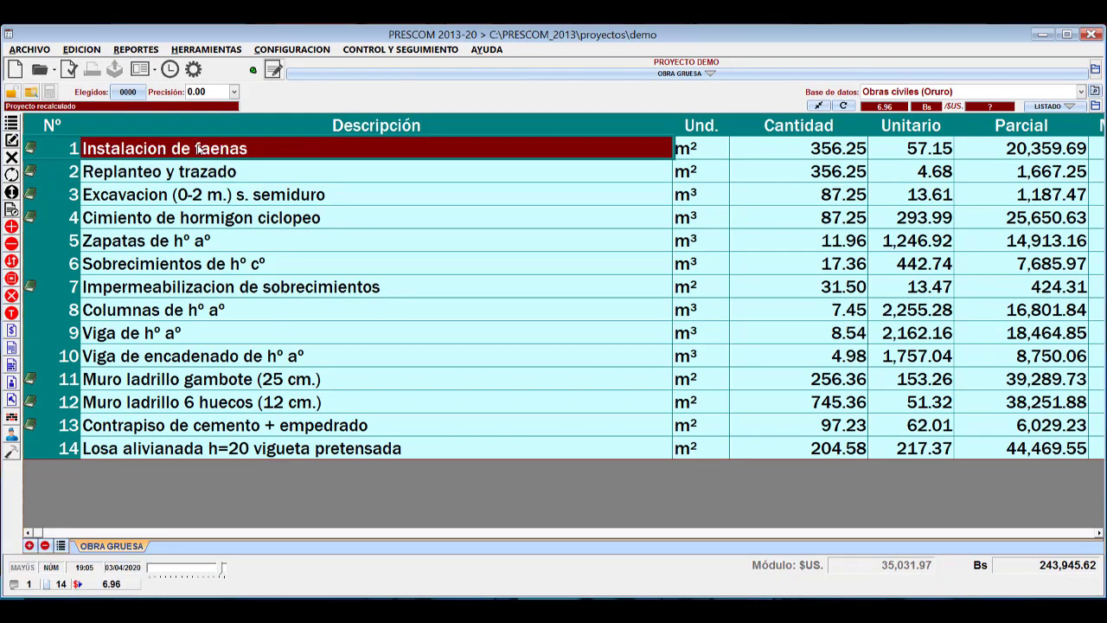
{"action": "left_click", "coordinate": [218, 178]}
{"action": "left_click", "coordinate": [240, 286]}
{"action": "left_click", "coordinate": [253, 403]}
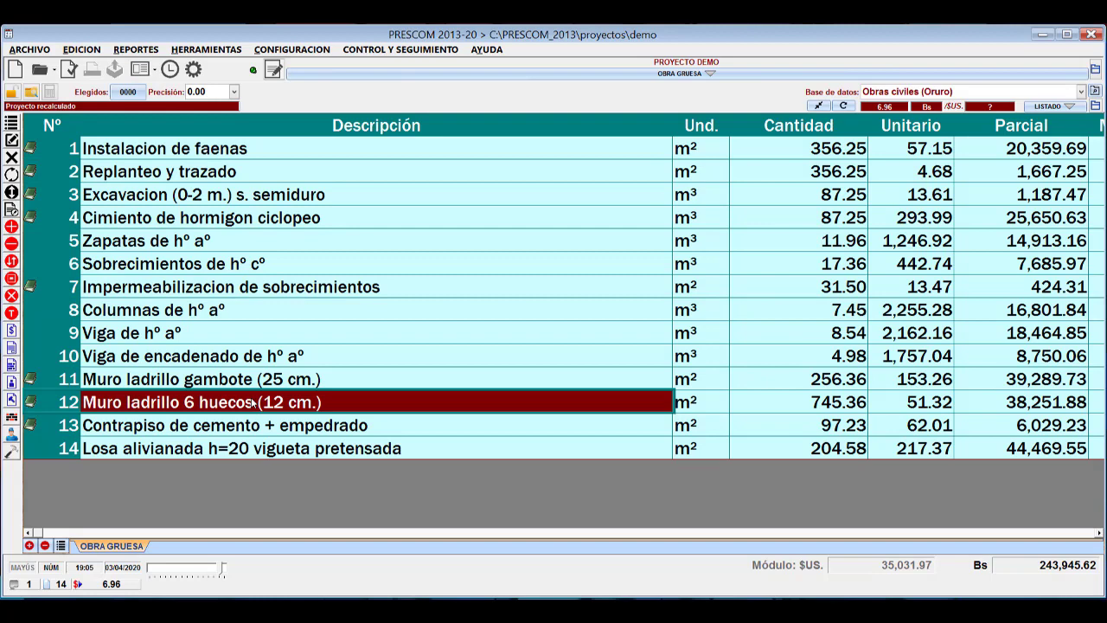
{"action": "left_click", "coordinate": [200, 239]}
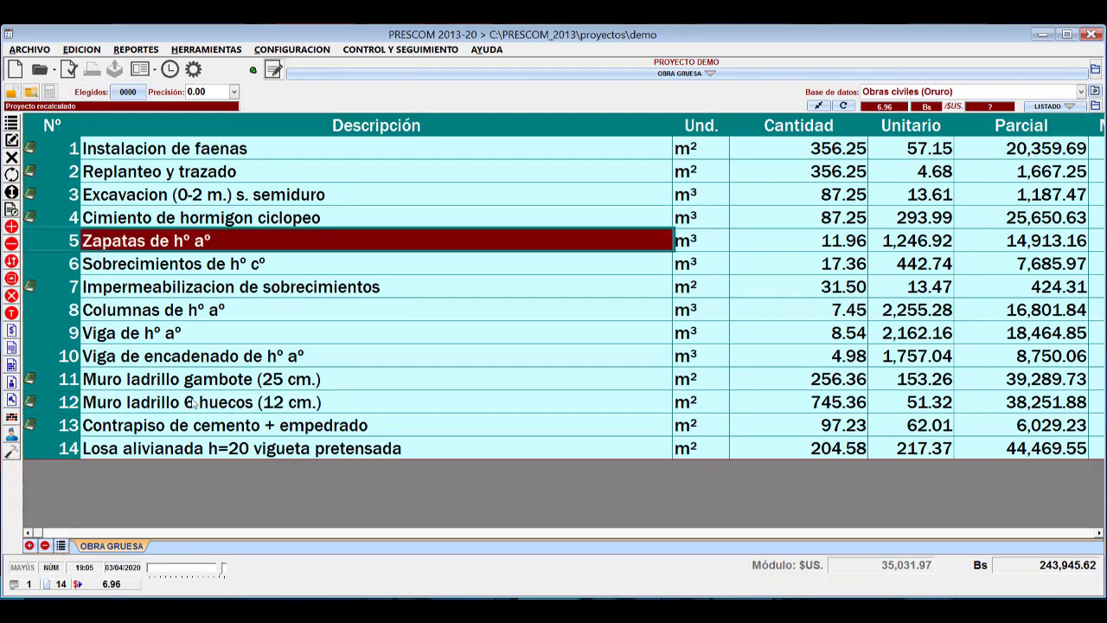
Switch to Excel and copy the alternative descriptions of all 14 items, cells B4 to B17.
{"action": "left_click", "coordinate": [217, 611]}
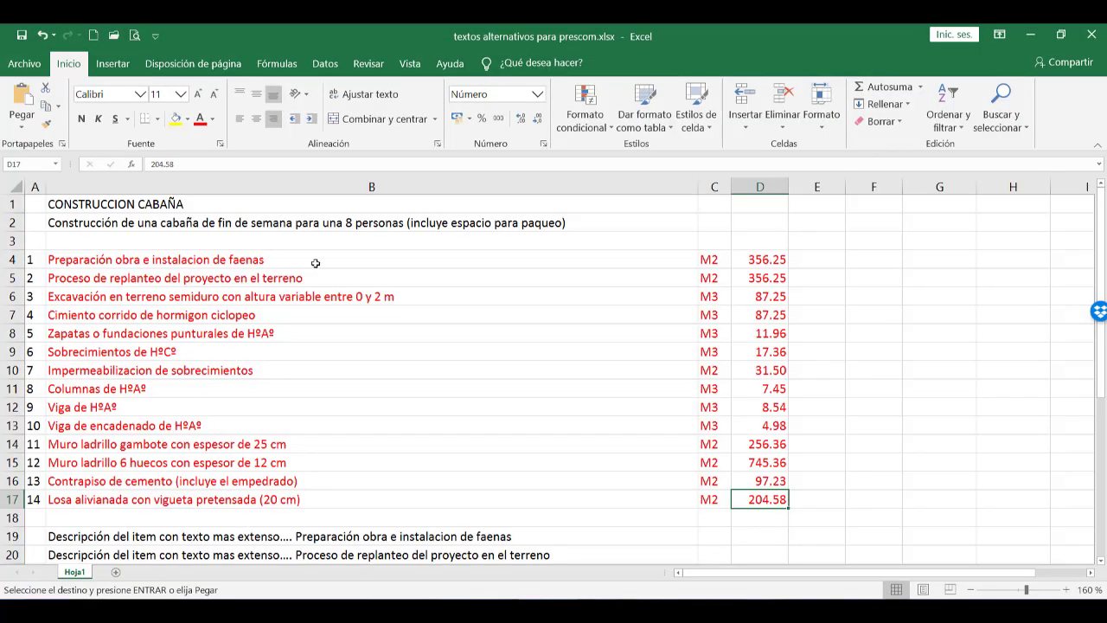
{"action": "left_click_drag", "start_coordinate": [316, 262], "coordinate": [327, 500]}
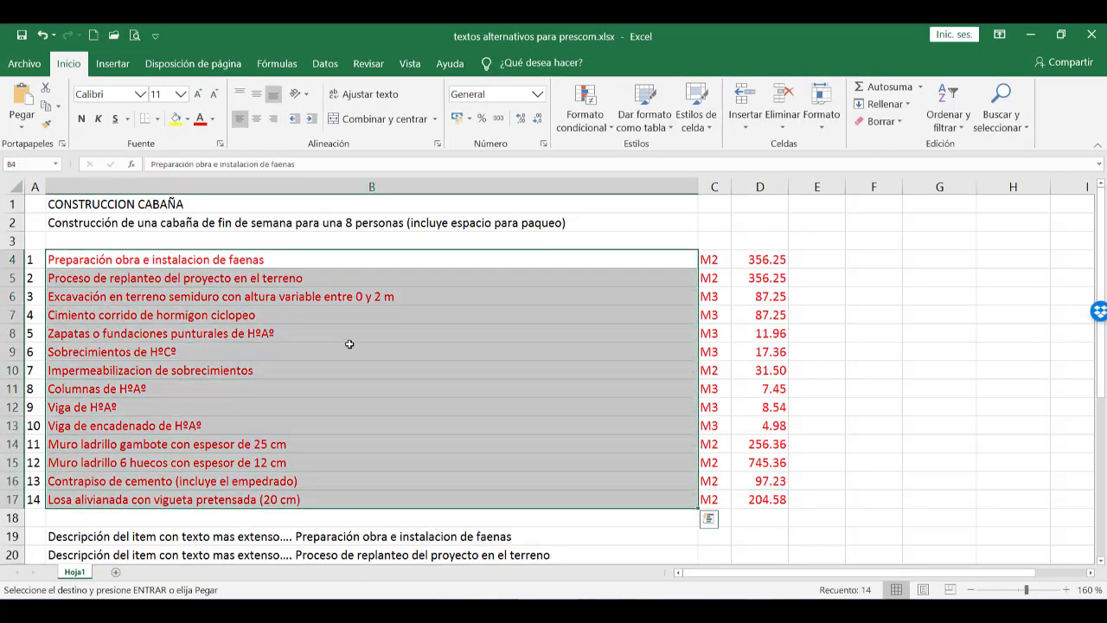
{"action": "right_click", "coordinate": [329, 308]}
{"action": "left_click", "coordinate": [370, 262]}
Switch to PRESCOM and replace the item descriptions with the clipboard texts, starting at the description of Instalacion de faenas.
{"action": "key", "text": "alt+Tab"}
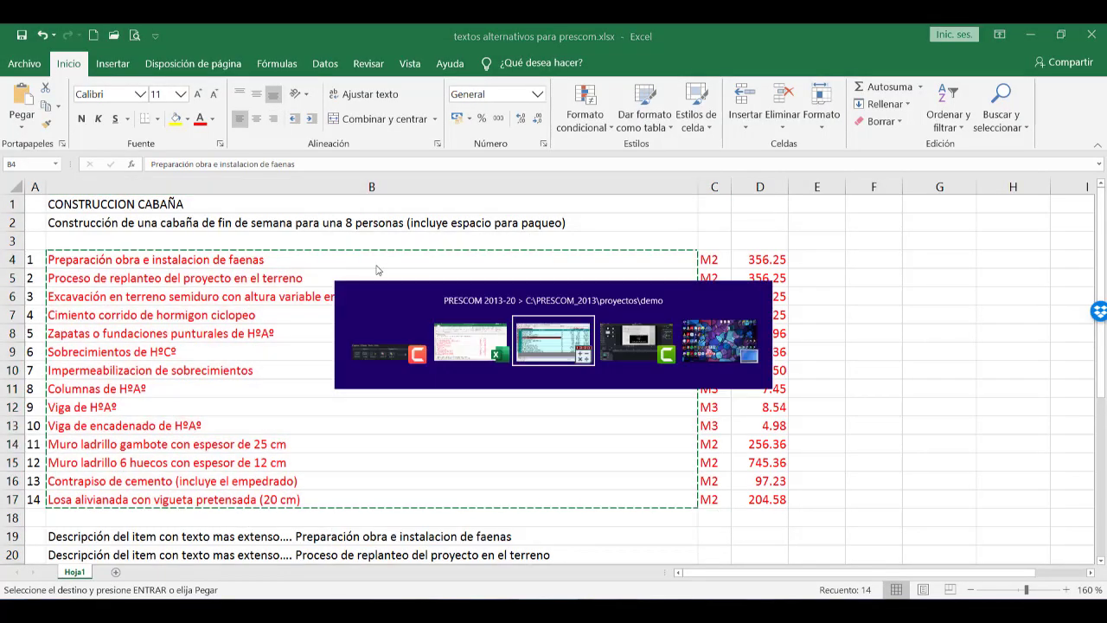
{"action": "left_click", "coordinate": [333, 153]}
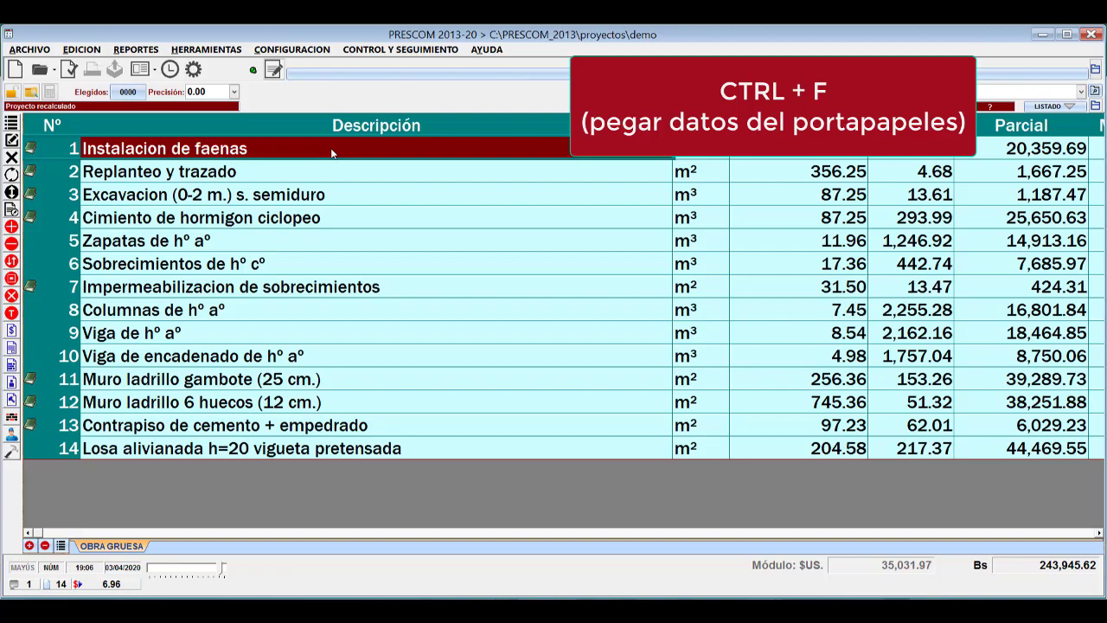
{"action": "key", "text": "ctrl+f"}
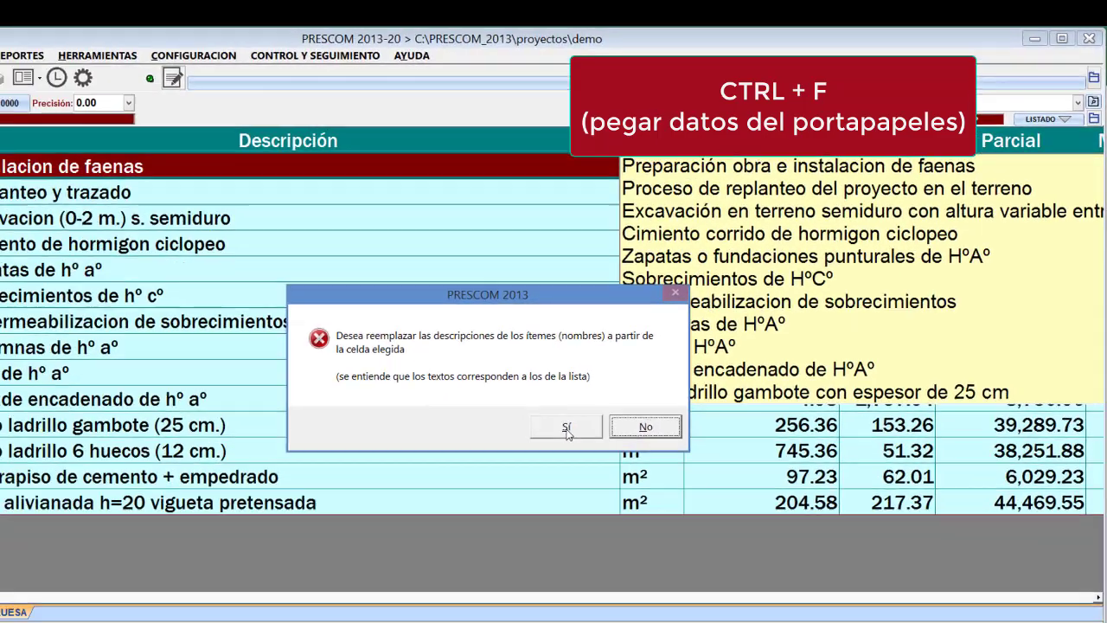
{"action": "left_click", "coordinate": [567, 427]}
Check the replaced descriptions from item 13, Contrapiso de cemento, up to item 5, Zapatas o fundaciones.
{"action": "left_click", "coordinate": [395, 424]}
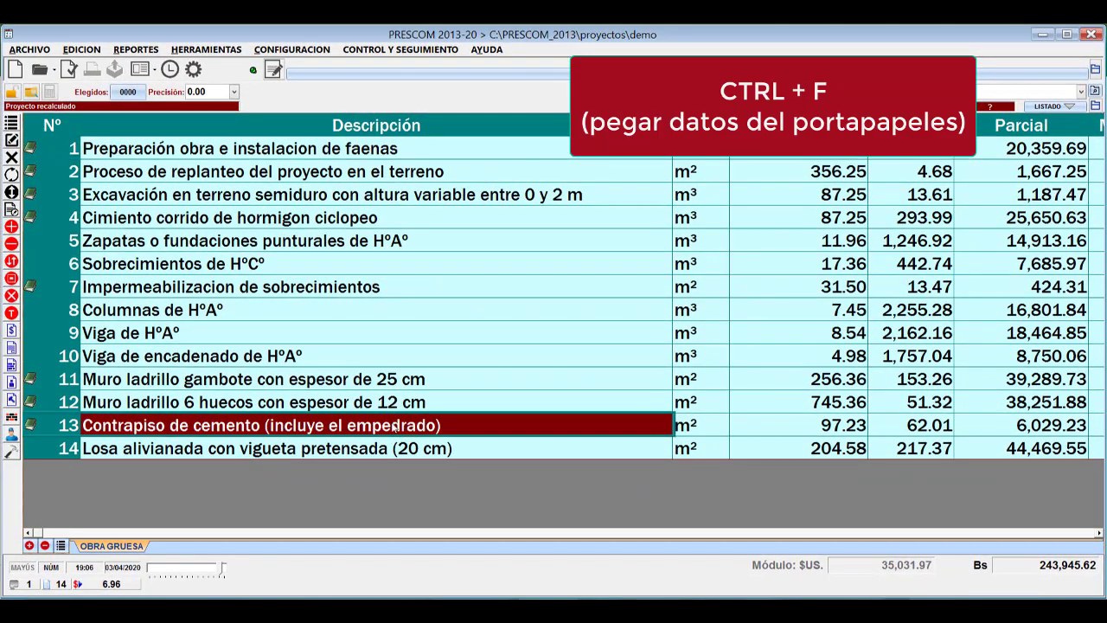
{"action": "left_click", "coordinate": [395, 402]}
{"action": "left_click", "coordinate": [394, 379]}
{"action": "left_click_drag", "start_coordinate": [394, 355], "coordinate": [395, 340]}
{"action": "left_click", "coordinate": [396, 286]}
{"action": "left_click", "coordinate": [406, 239]}
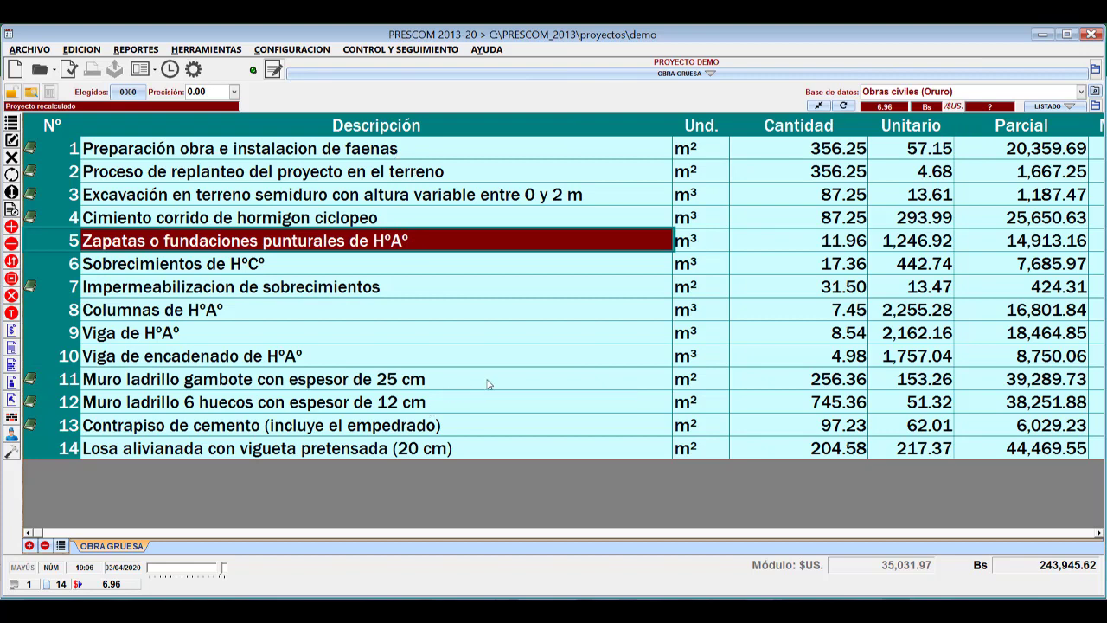
Check the Und. column, and switch to Excel to copy the units of all 14 items, cells C4 to C17.
{"action": "left_click", "coordinate": [701, 152]}
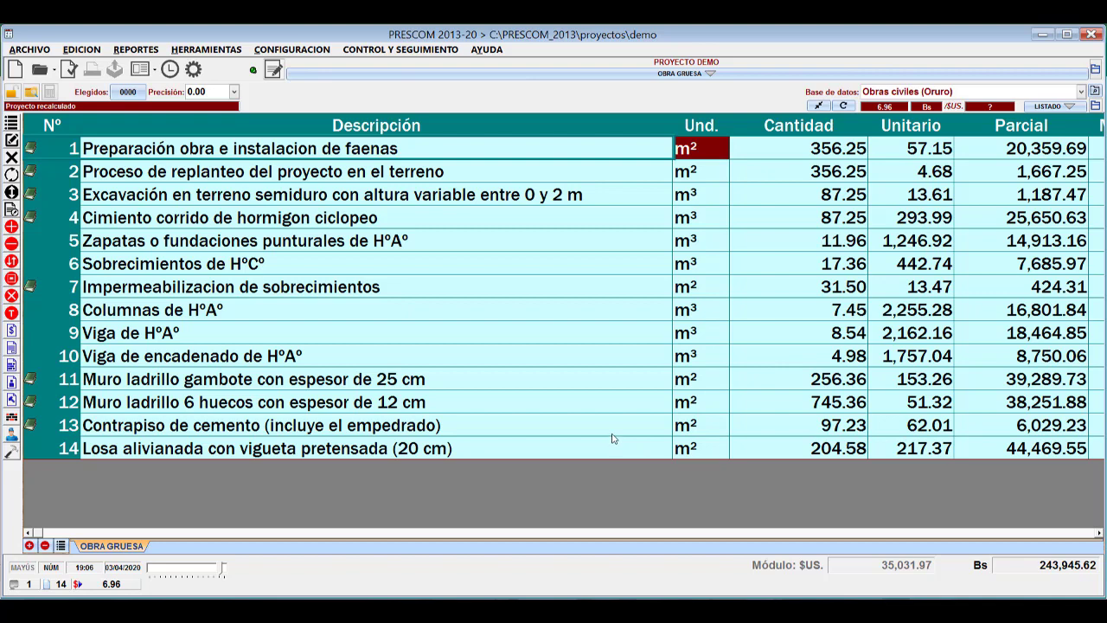
{"action": "left_click", "coordinate": [707, 285]}
{"action": "key", "text": "alt+Tab"}
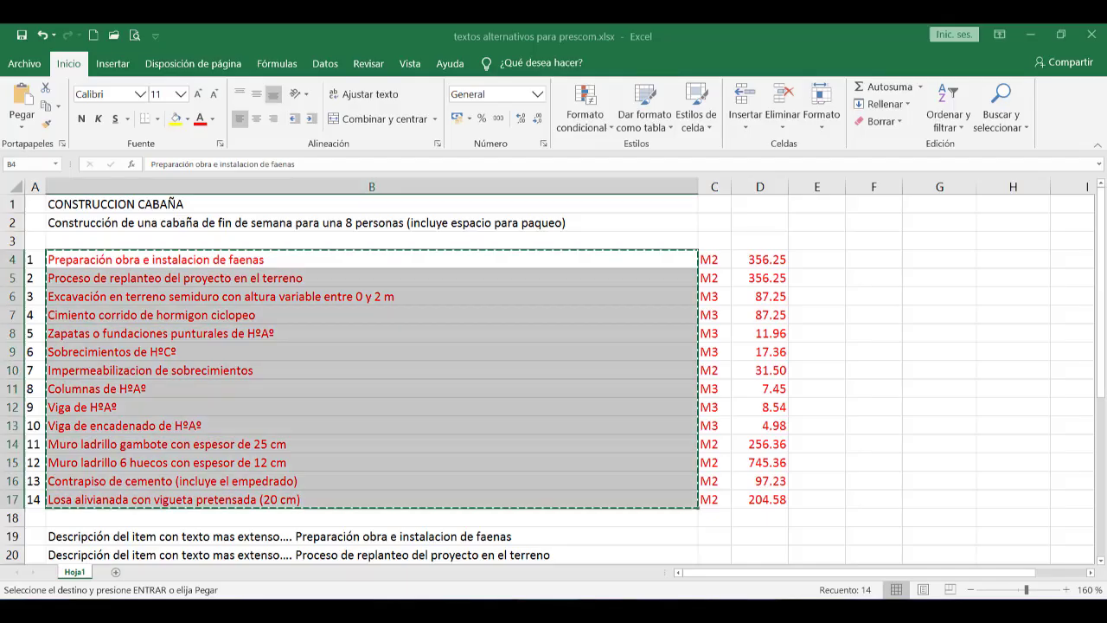
{"action": "left_click", "coordinate": [709, 264]}
{"action": "left_click_drag", "start_coordinate": [710, 269], "coordinate": [713, 497]}
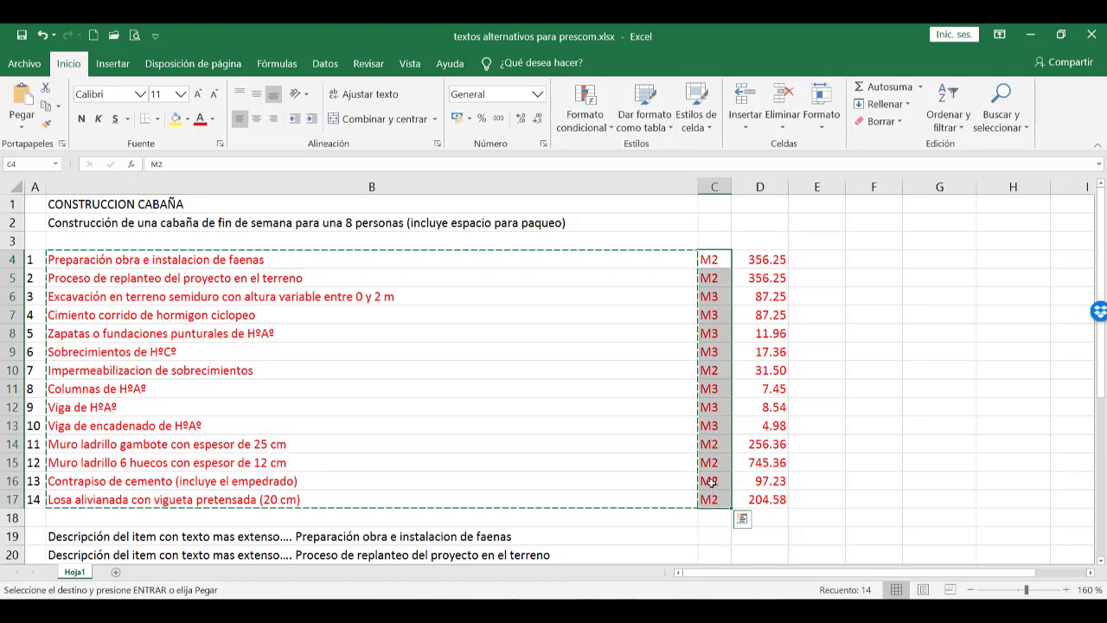
{"action": "key", "text": "ctrl+c"}
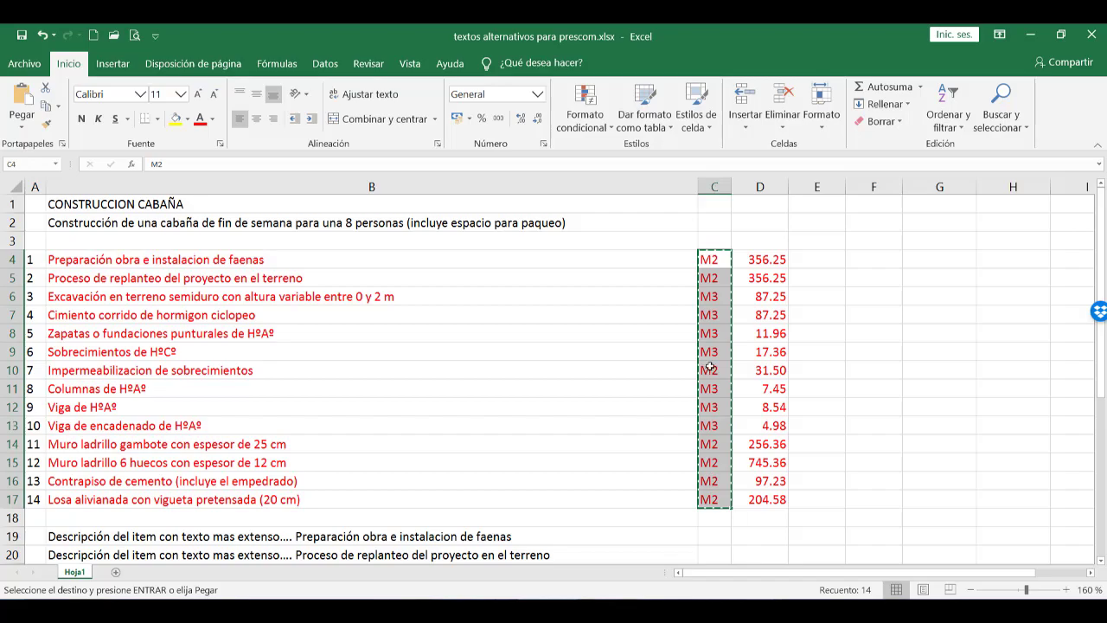
Switch to PRESCOM and replace the item units with the clipboard values, starting at the Und. cell of item 1.
{"action": "key", "text": "alt+Tab"}
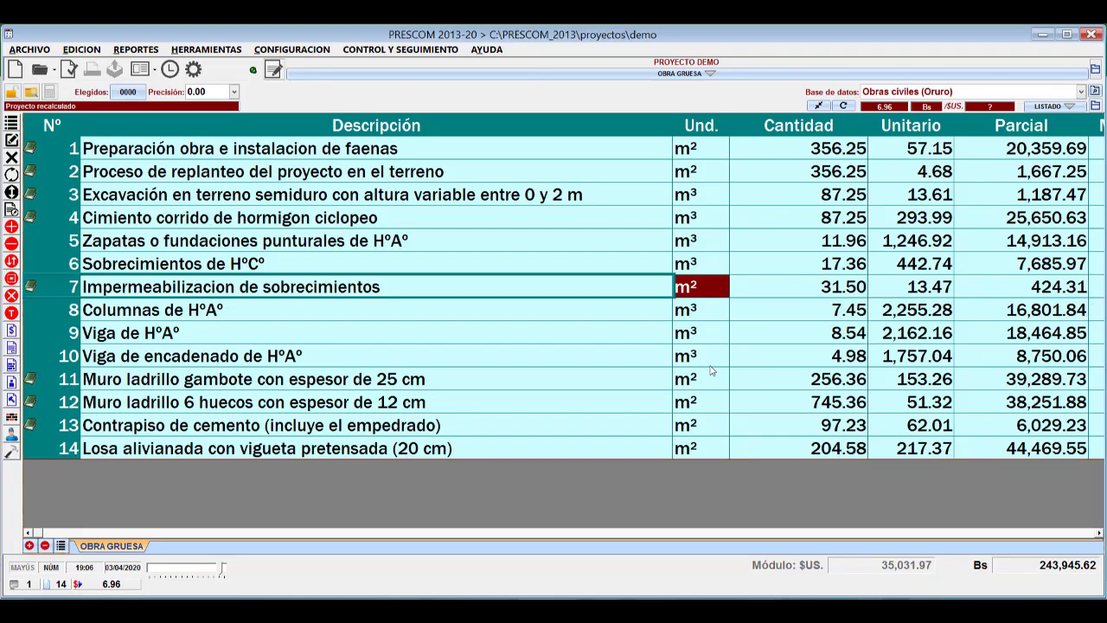
{"action": "left_click", "coordinate": [711, 150]}
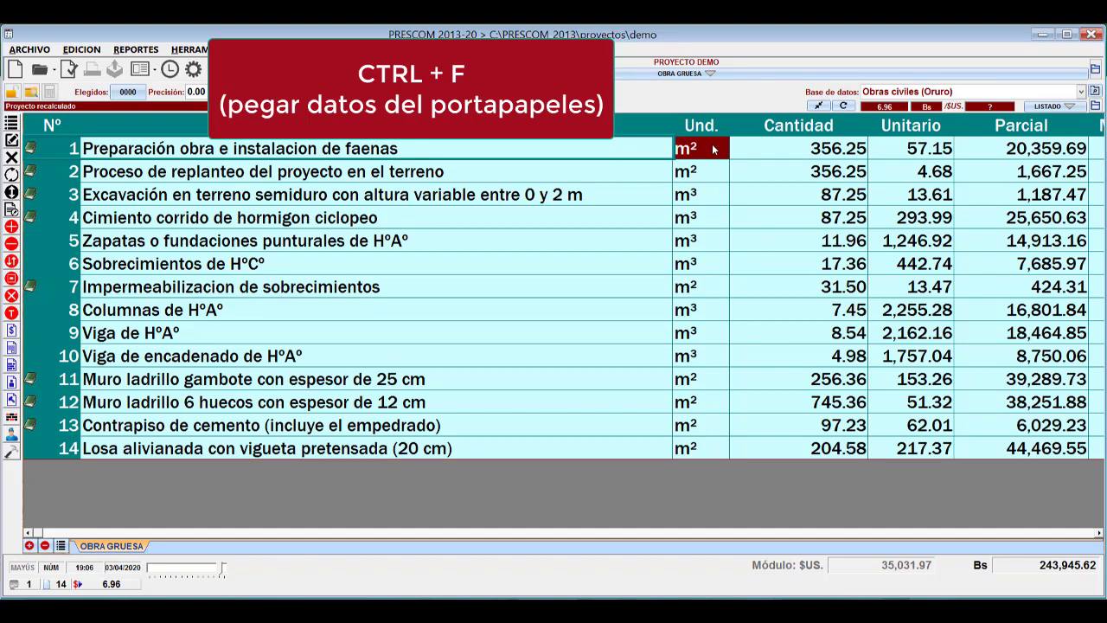
{"action": "key", "text": "ctrl+f"}
{"action": "left_click", "coordinate": [615, 374]}
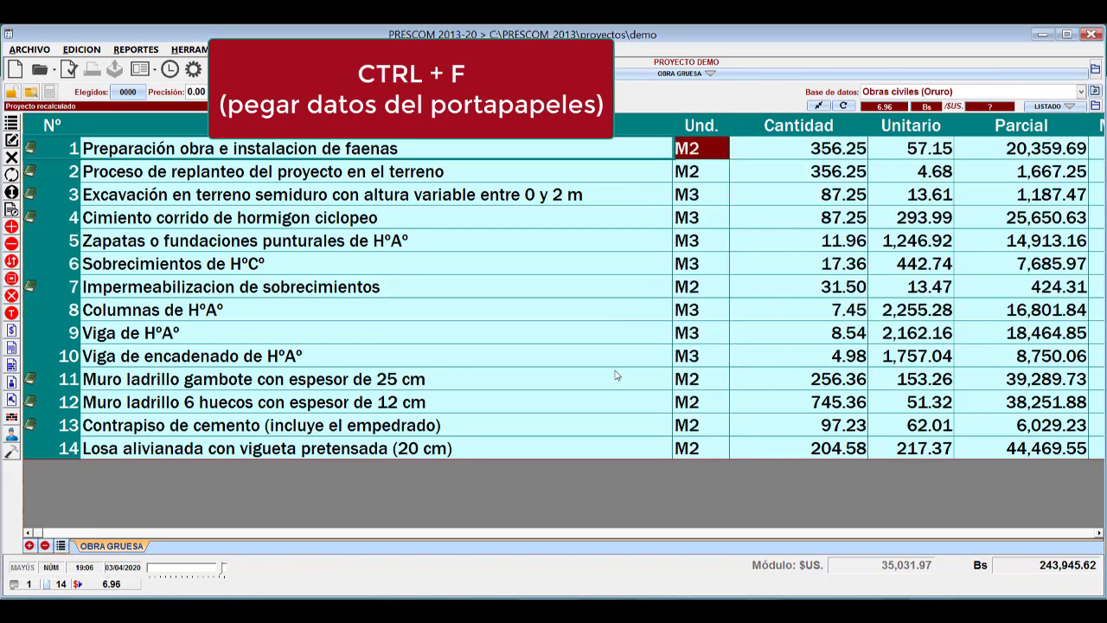
Review the replaced units along with the descriptions and quantities of the items in the middle of the list.
{"action": "left_click", "coordinate": [718, 289]}
{"action": "left_click", "coordinate": [552, 341]}
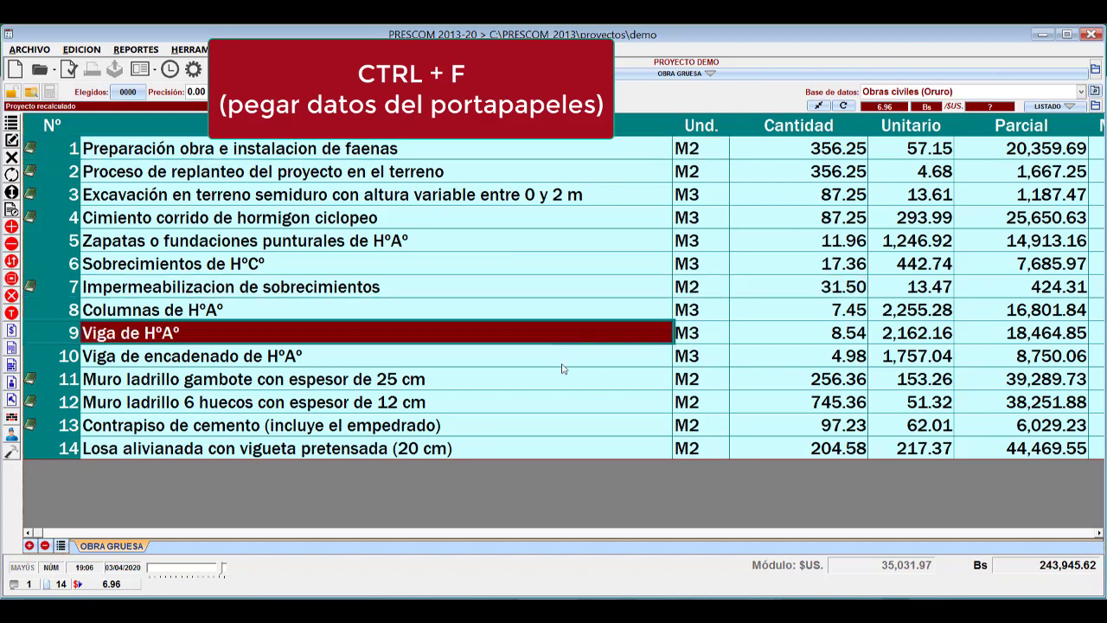
{"action": "left_click", "coordinate": [587, 272]}
{"action": "left_click_drag", "start_coordinate": [703, 220], "coordinate": [703, 295]}
{"action": "left_click", "coordinate": [790, 269]}
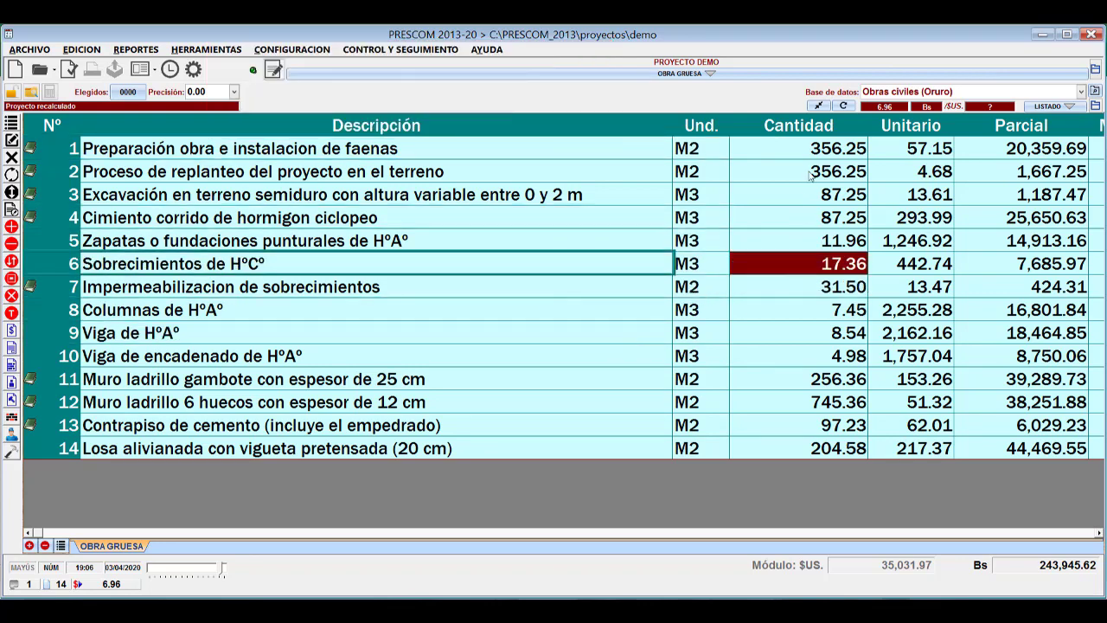
{"action": "left_click", "coordinate": [789, 361]}
{"action": "left_click", "coordinate": [796, 289]}
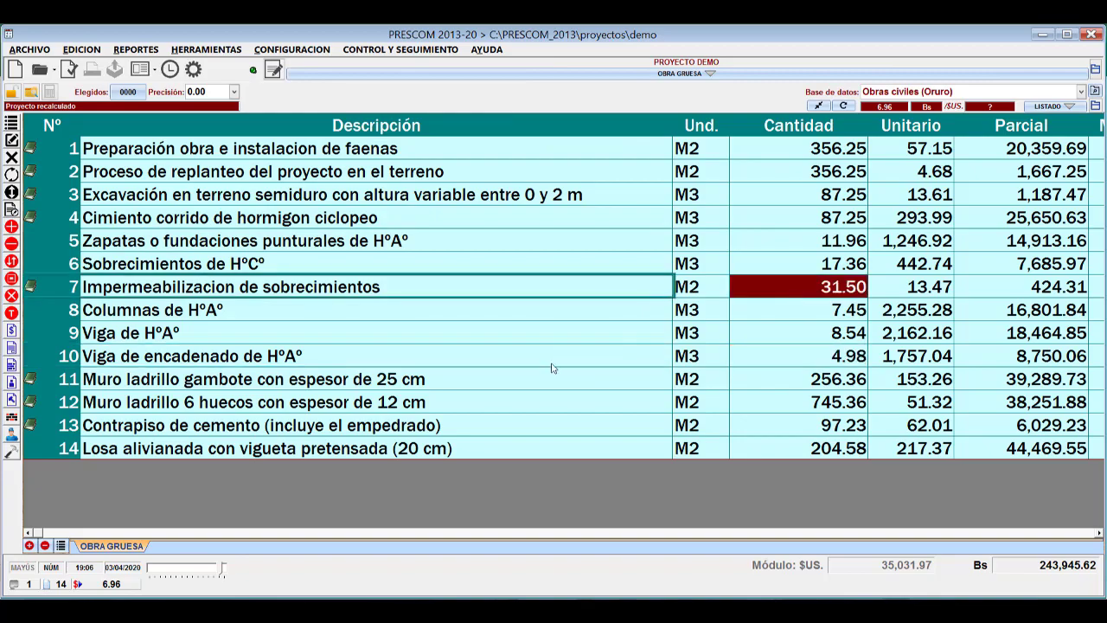
Switch to Excel, cancel the pending copy of the units, and select the project description in cell B2.
{"action": "key", "text": "alt+Tab"}
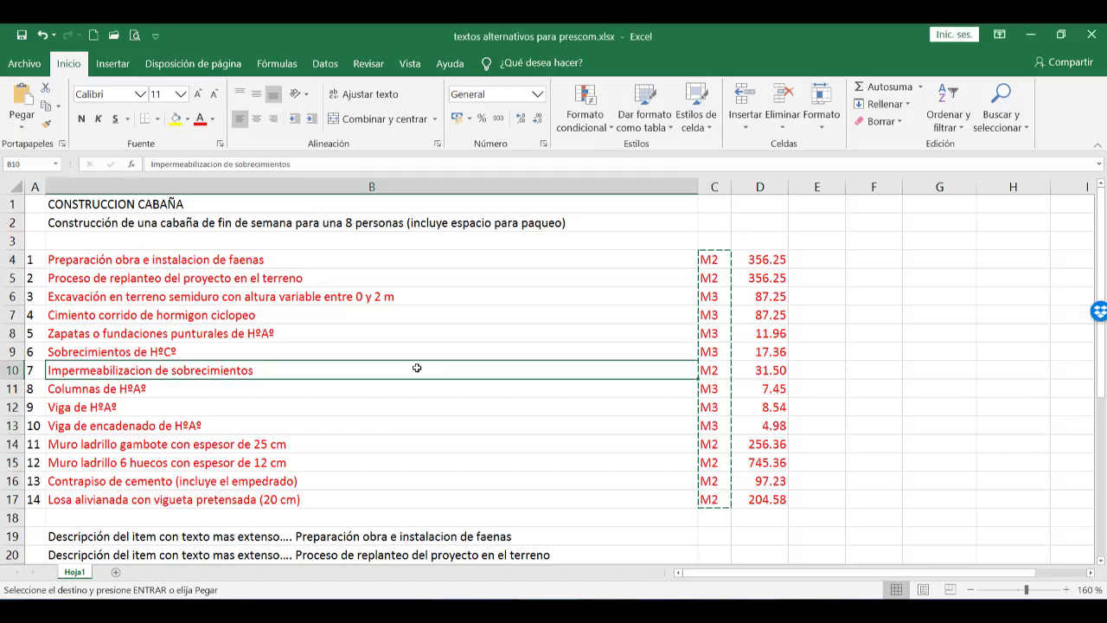
{"action": "key", "text": "Escape"}
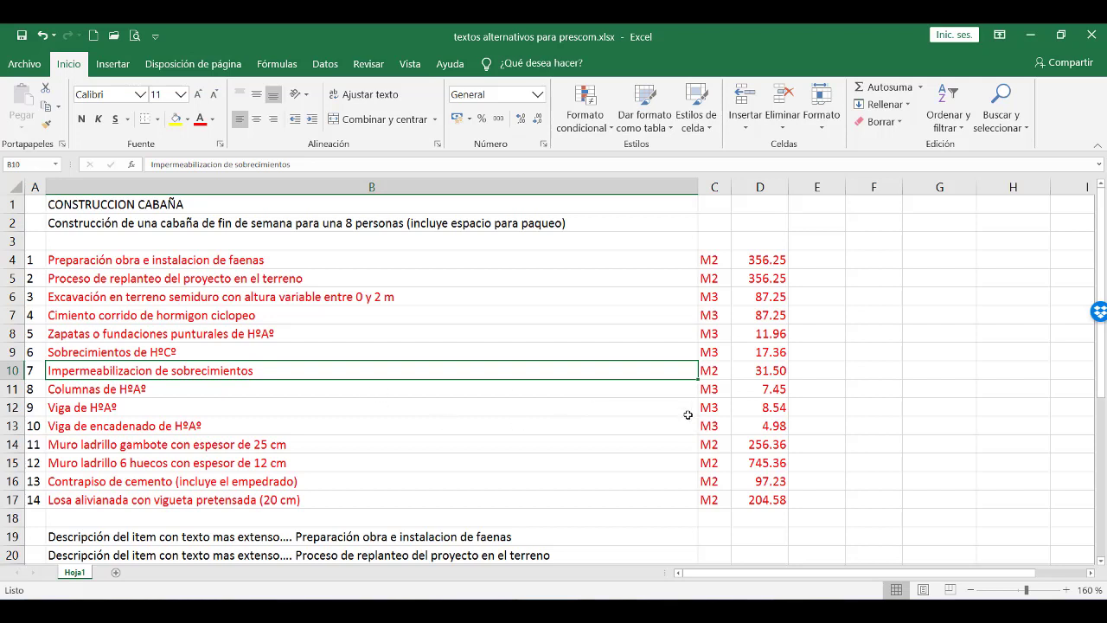
{"action": "left_click", "coordinate": [376, 223]}
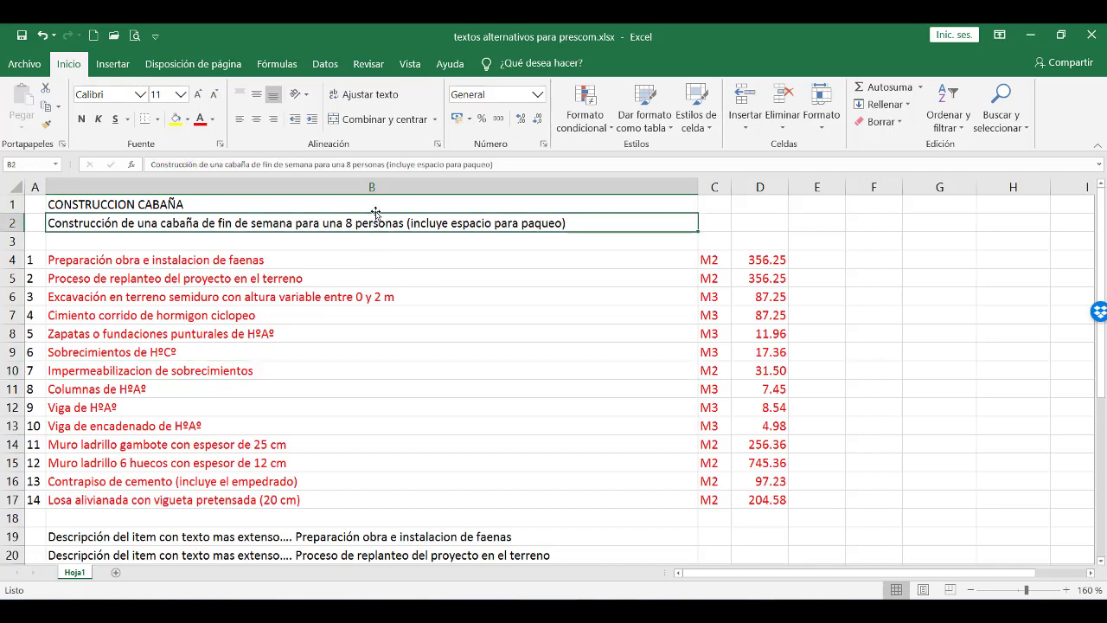
Review the item list in column B along with the project name in cell B1 and the project description in cell B2.
{"action": "scroll", "coordinate": [403, 294], "scroll_direction": "down", "scroll_amount": 2}
{"action": "scroll", "coordinate": [383, 304], "scroll_direction": "up", "scroll_amount": 2}
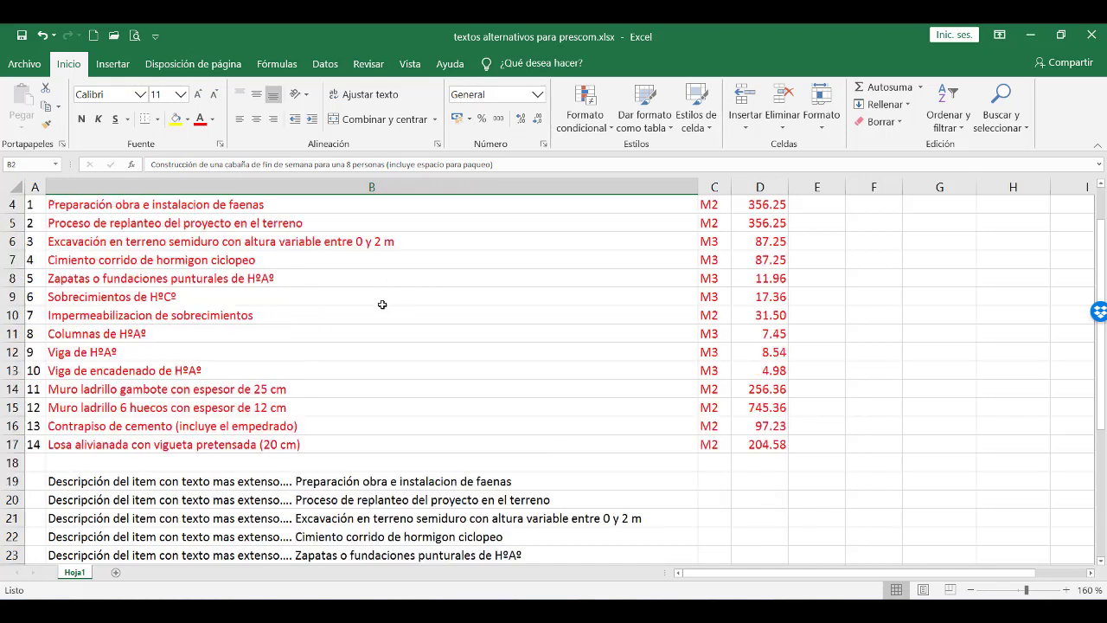
{"action": "left_click_drag", "start_coordinate": [309, 262], "coordinate": [346, 463]}
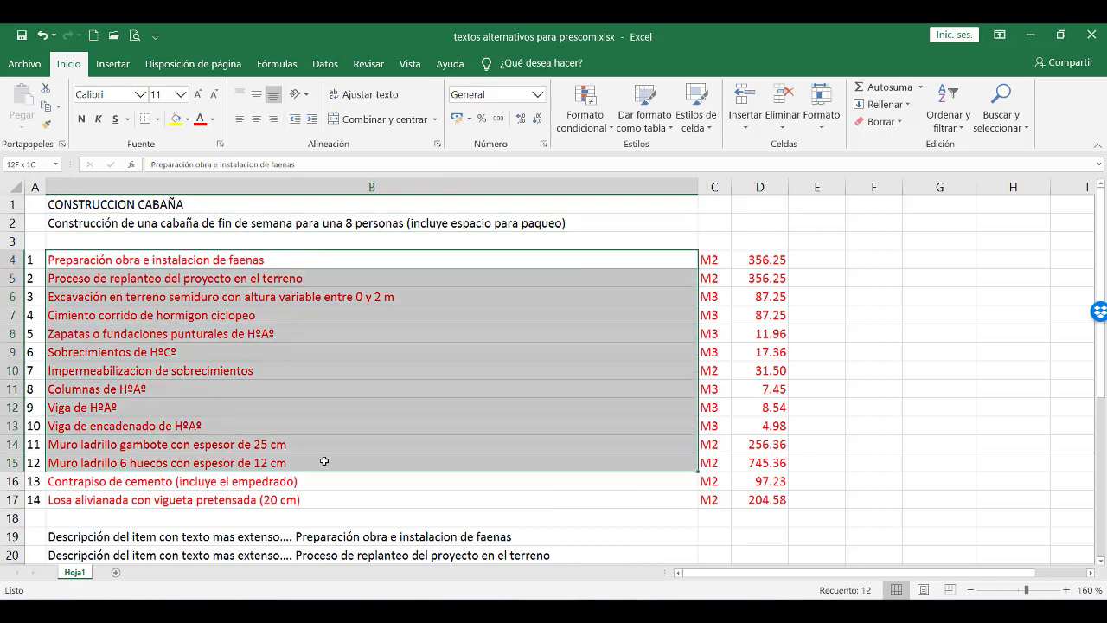
{"action": "left_click", "coordinate": [345, 444]}
{"action": "scroll", "coordinate": [344, 439], "scroll_direction": "down", "scroll_amount": 2}
{"action": "scroll", "coordinate": [407, 395], "scroll_direction": "up", "scroll_amount": 2}
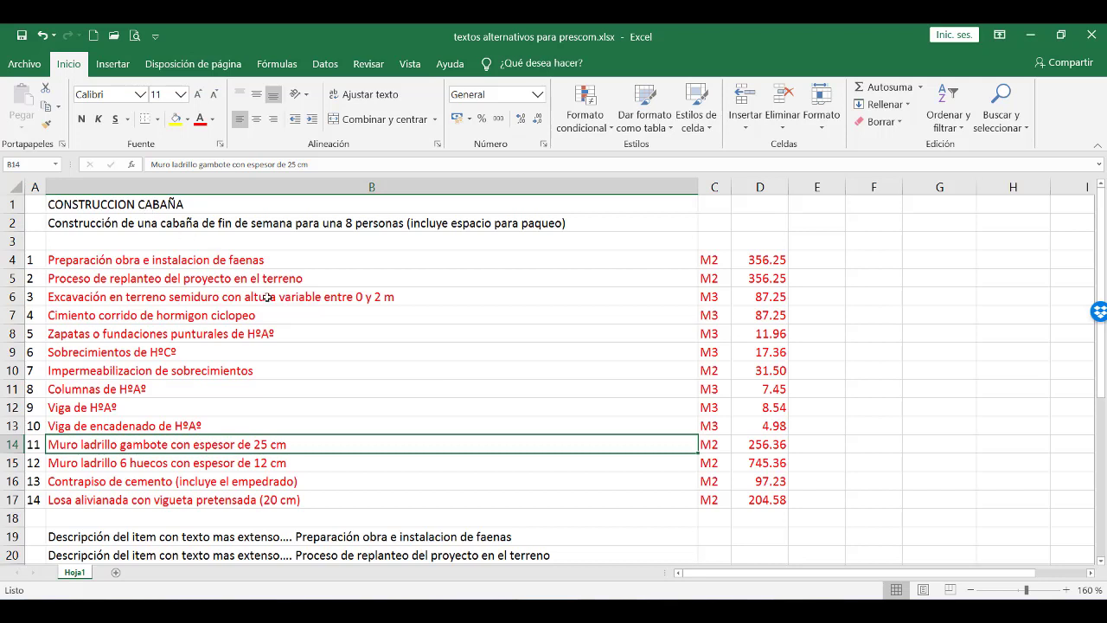
{"action": "left_click", "coordinate": [259, 220]}
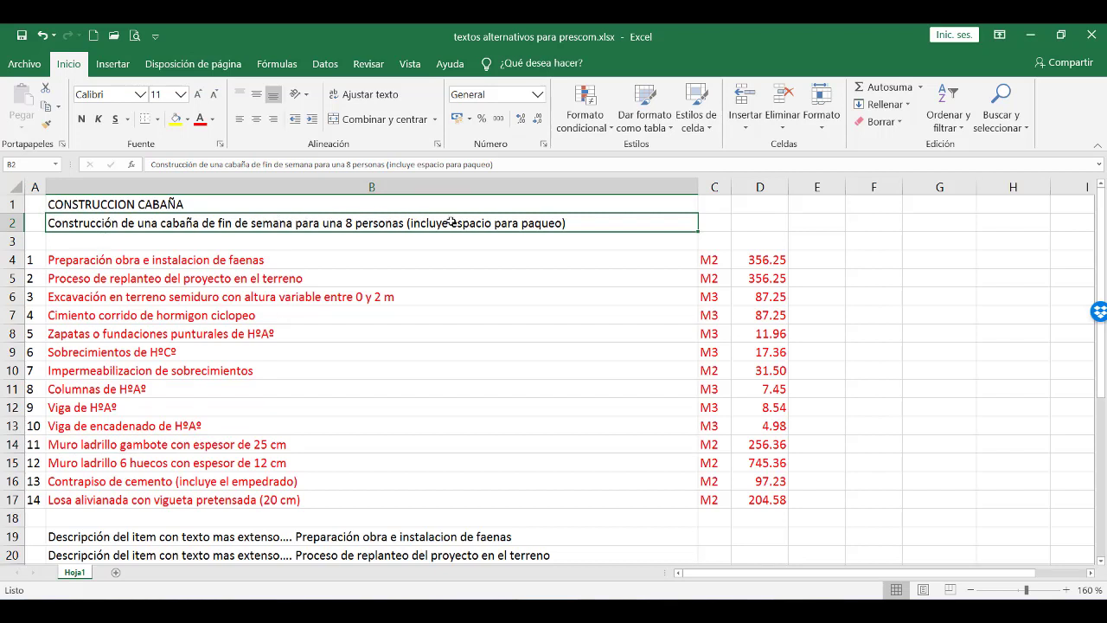
{"action": "left_click", "coordinate": [232, 206]}
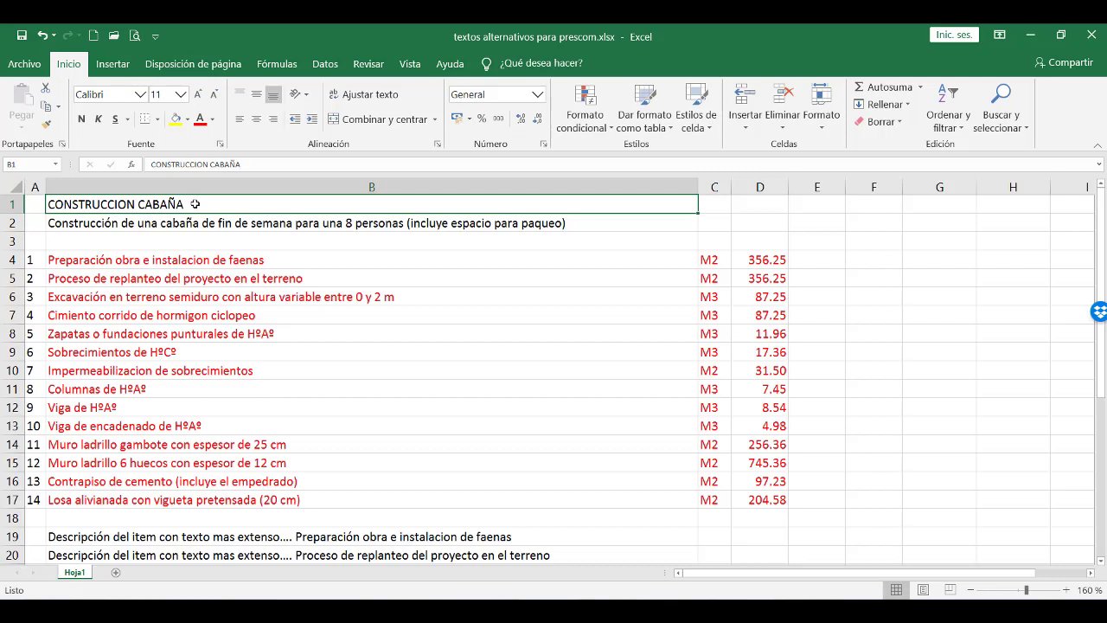
{"action": "left_click", "coordinate": [173, 223]}
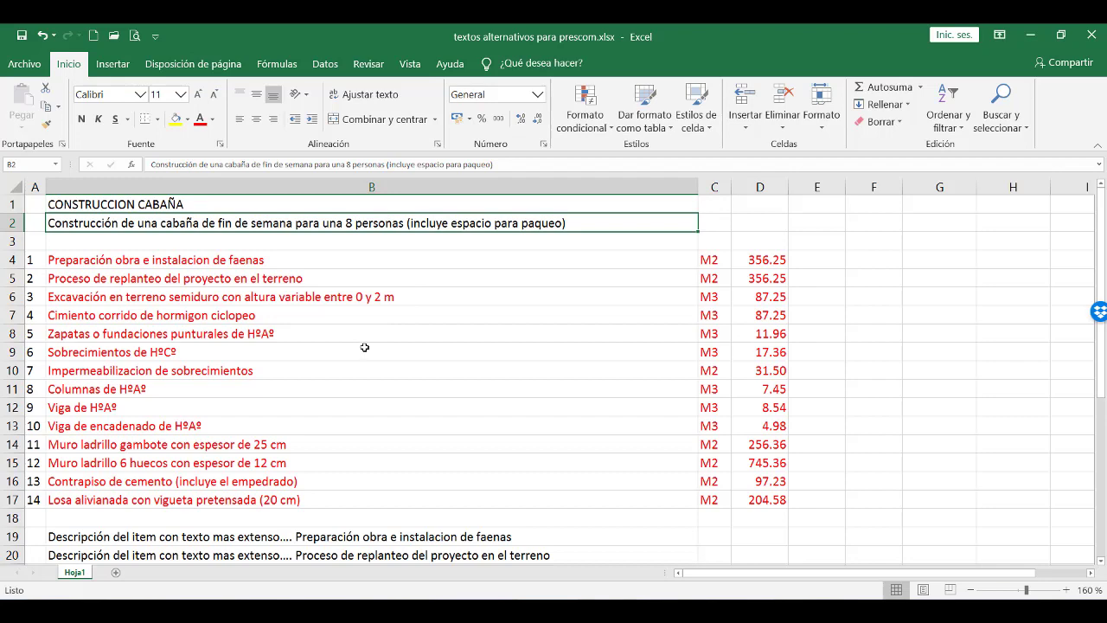
Examine the longer item descriptions in cells B19 to B32 below the item list.
{"action": "scroll", "coordinate": [365, 347], "scroll_direction": "down", "scroll_amount": 1}
{"action": "scroll", "coordinate": [365, 346], "scroll_direction": "up", "scroll_amount": 1}
{"action": "scroll", "coordinate": [393, 435], "scroll_direction": "down", "scroll_amount": 6}
{"action": "scroll", "coordinate": [350, 347], "scroll_direction": "up", "scroll_amount": 1}
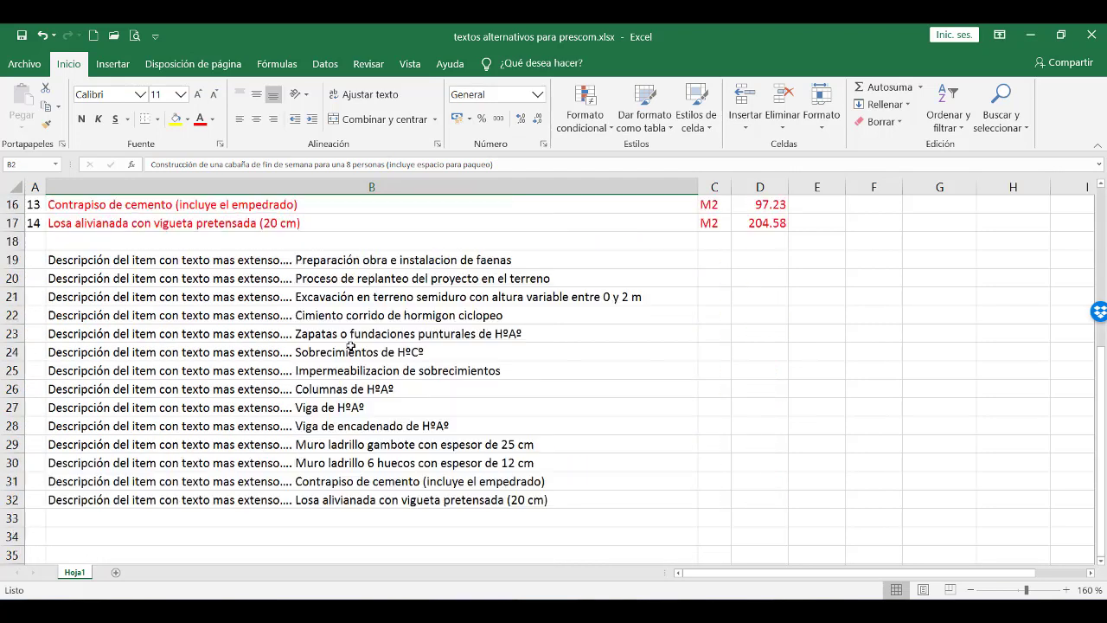
{"action": "left_click_drag", "start_coordinate": [332, 261], "coordinate": [350, 500]}
{"action": "left_click", "coordinate": [364, 444]}
{"action": "left_click", "coordinate": [381, 352]}
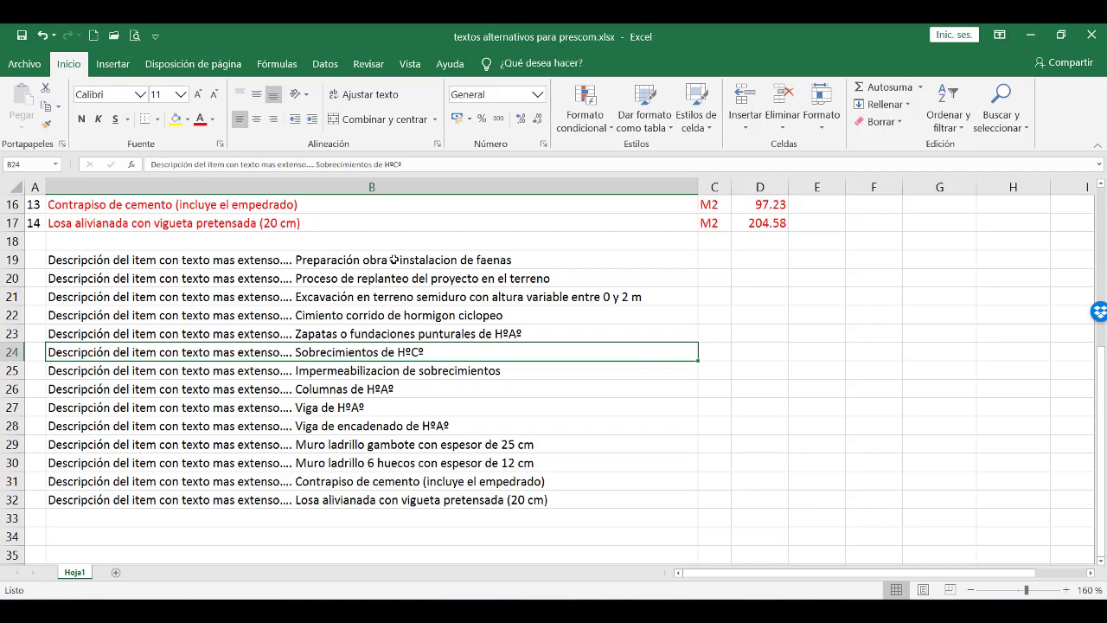
Go back to the project name and description at the top of the sheet and copy the project name from cell B1.
{"action": "scroll", "coordinate": [393, 259], "scroll_direction": "up", "scroll_amount": 5}
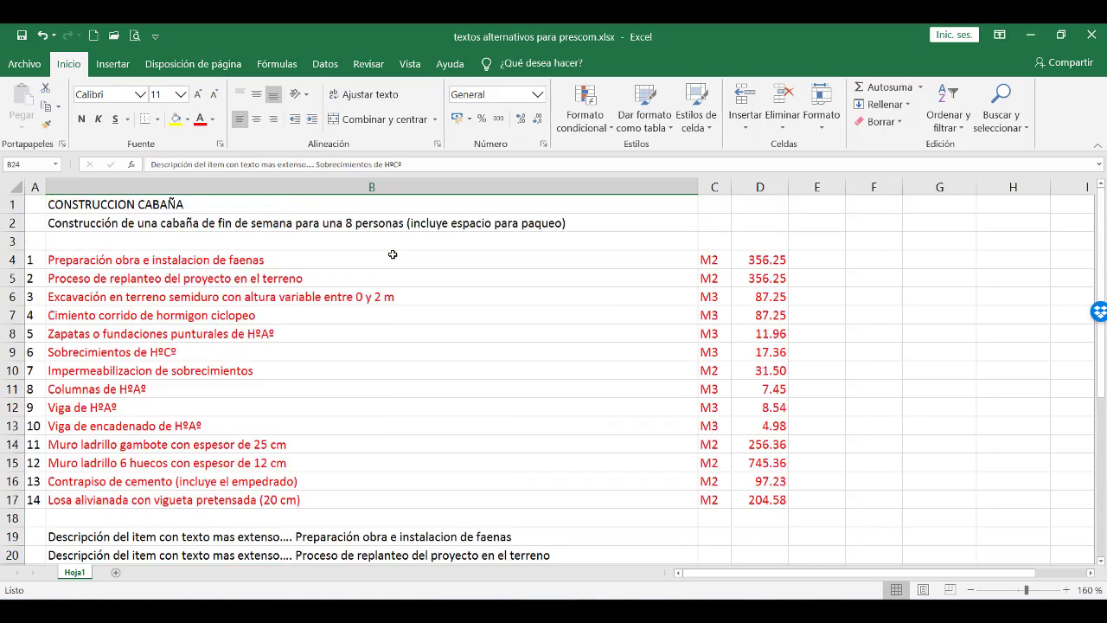
{"action": "left_click", "coordinate": [388, 209]}
{"action": "left_click", "coordinate": [387, 223]}
{"action": "left_click", "coordinate": [387, 208]}
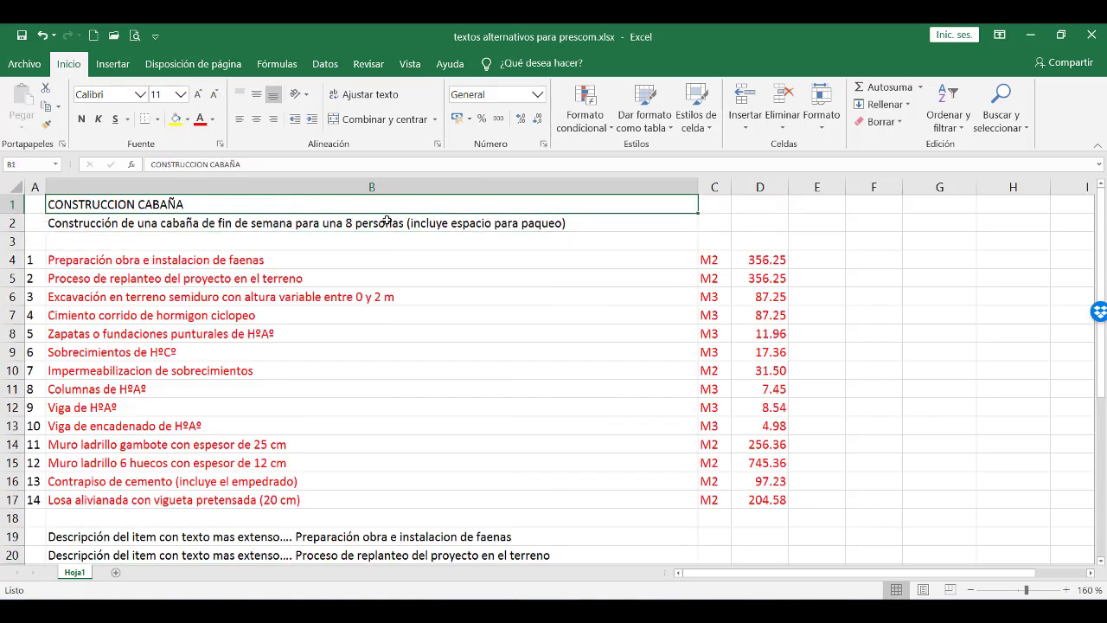
{"action": "left_click", "coordinate": [388, 222]}
{"action": "left_click", "coordinate": [388, 208]}
{"action": "left_click", "coordinate": [390, 222]}
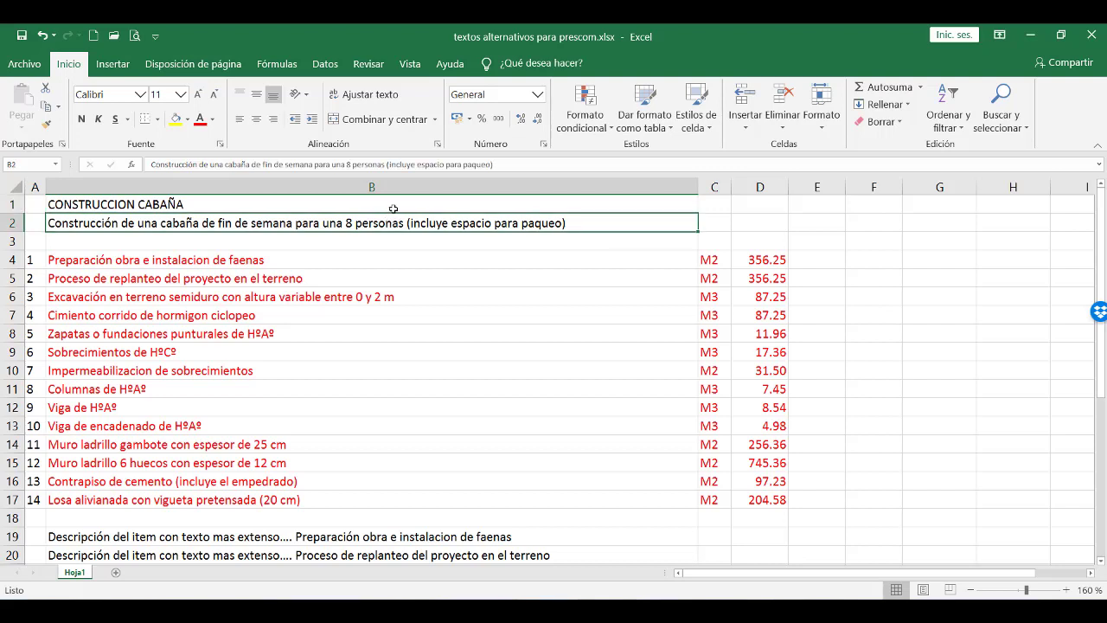
{"action": "left_click", "coordinate": [393, 208]}
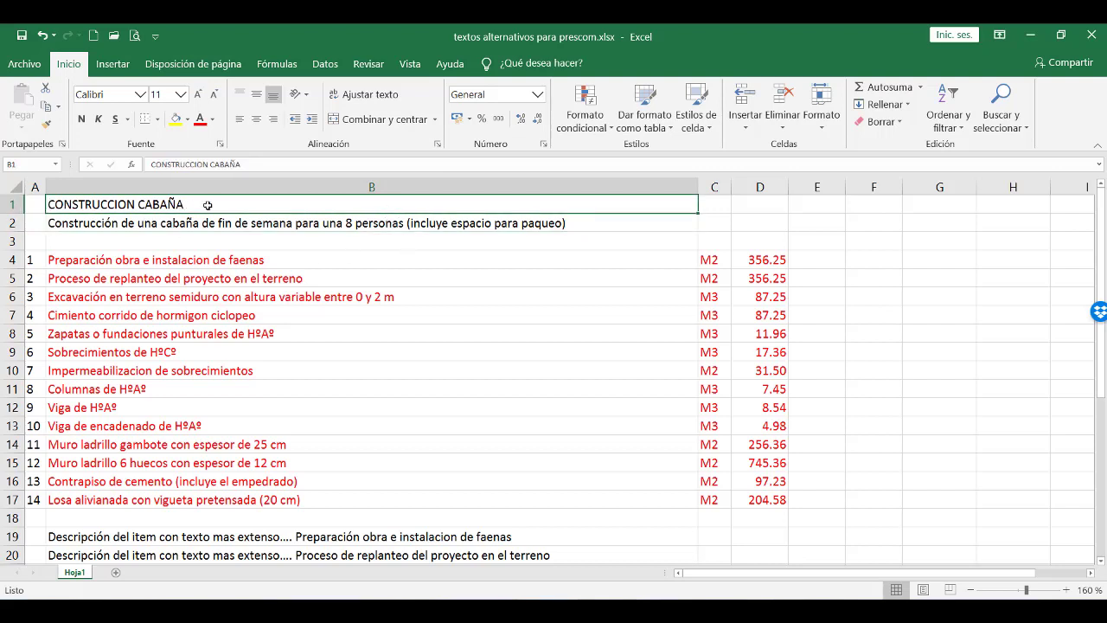
{"action": "key", "text": "ctrl+c"}
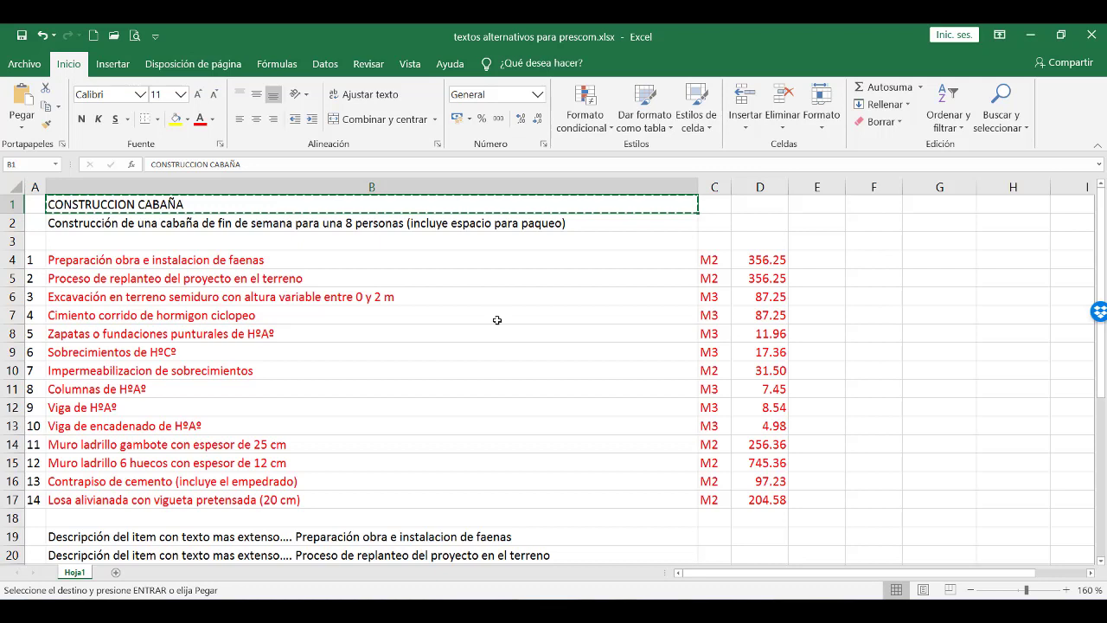
Switch to PRESCOM and replace the project name in the general project data with the copied CONSTRUCCION CABAÑA.
{"action": "key", "text": "alt+Tab"}
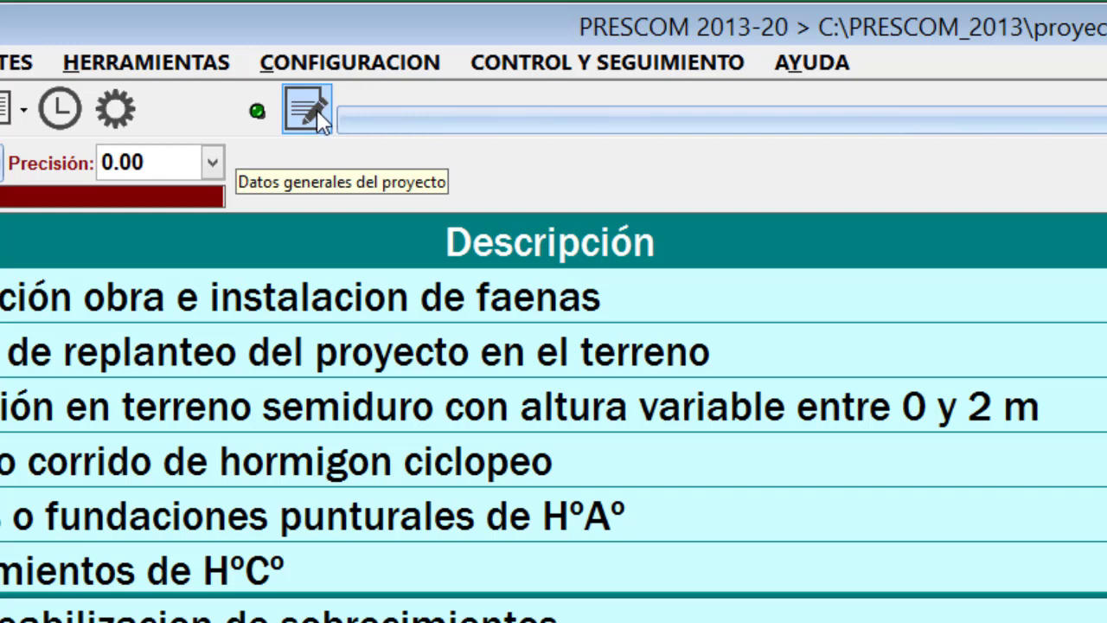
{"action": "left_click", "coordinate": [307, 110]}
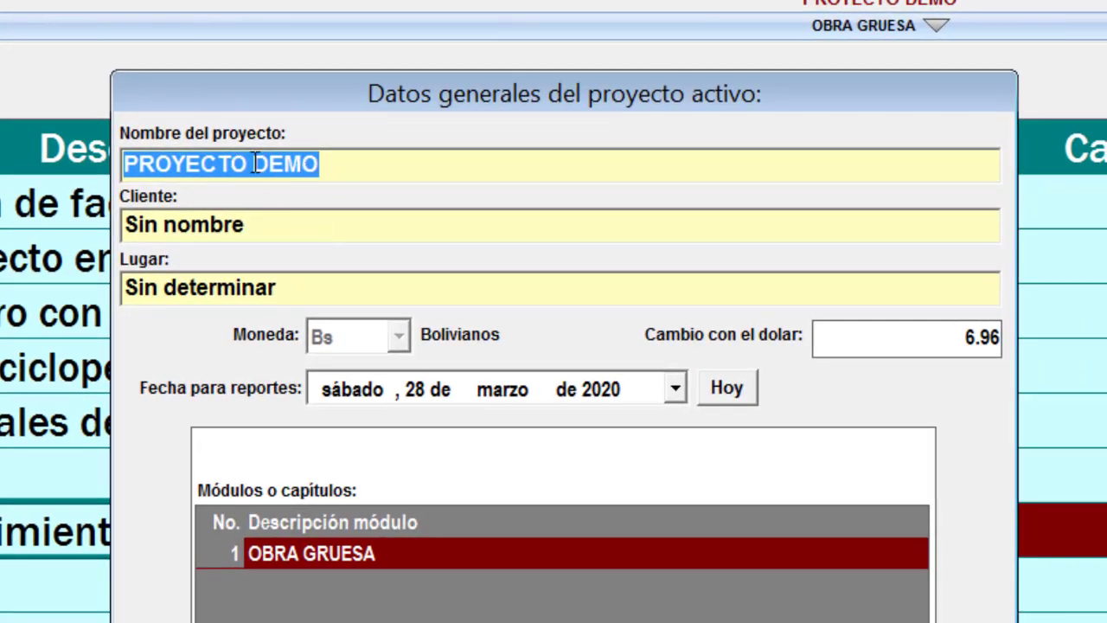
{"action": "key", "text": "ctrl+v"}
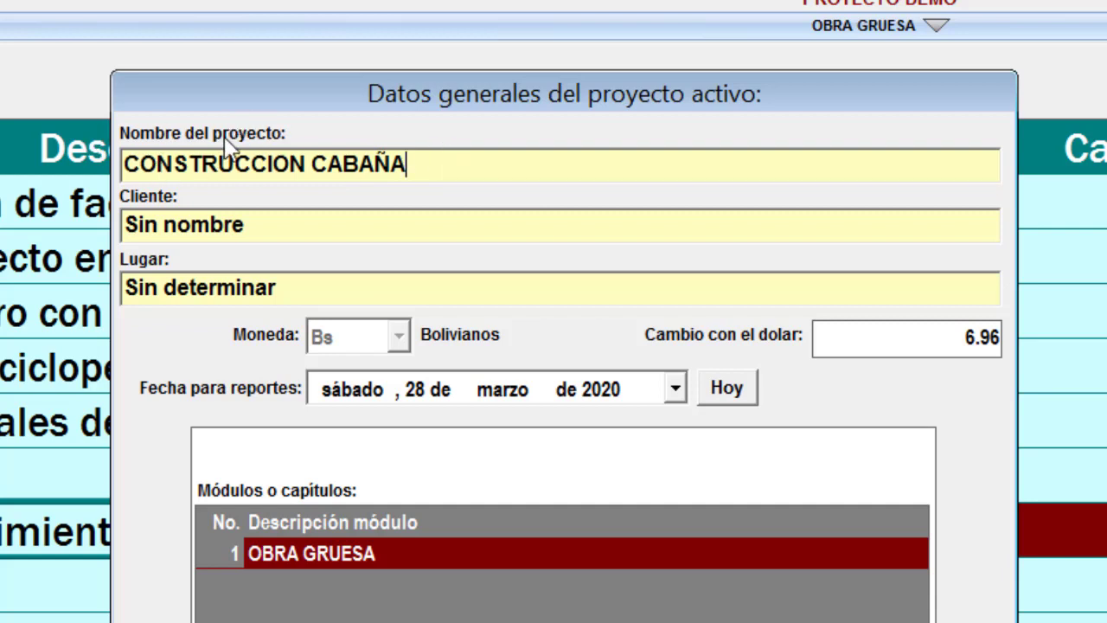
{"action": "double_click", "coordinate": [435, 165]}
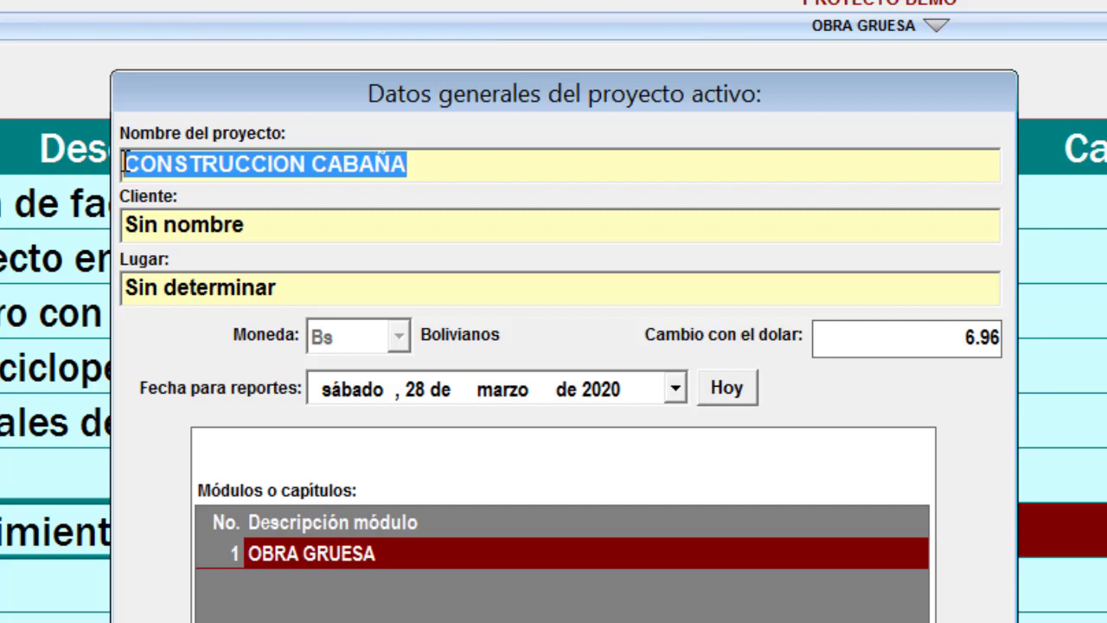
{"action": "left_click", "coordinate": [432, 163]}
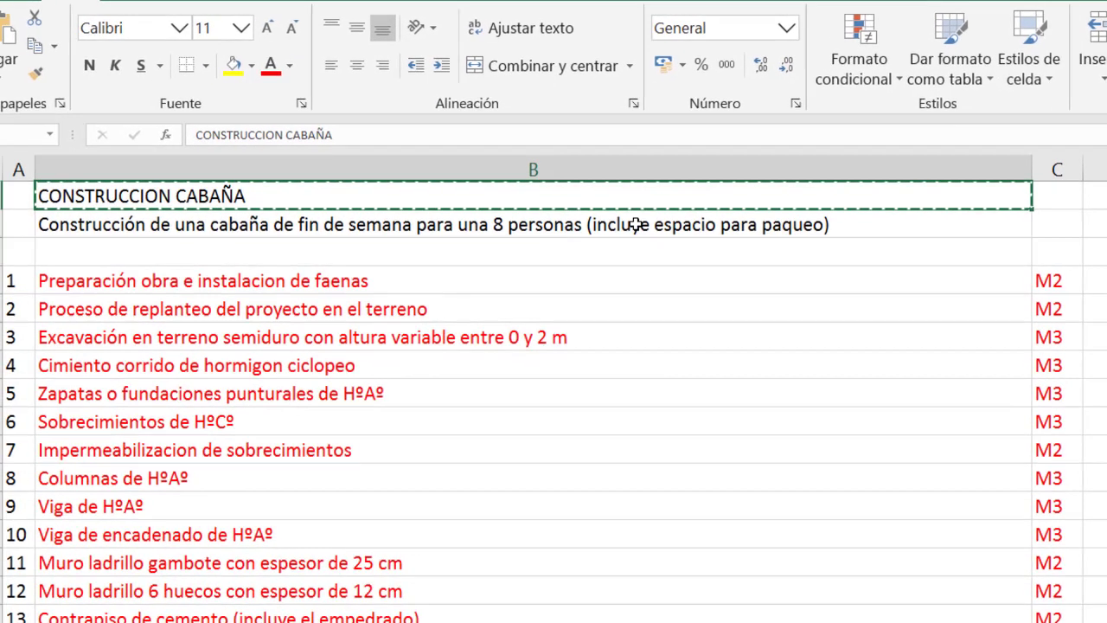
Copy the project description from Excel cell B2 into the Memo / Apuntes field of PRESCOM's general project data and accept the data.
{"action": "left_click", "coordinate": [636, 225]}
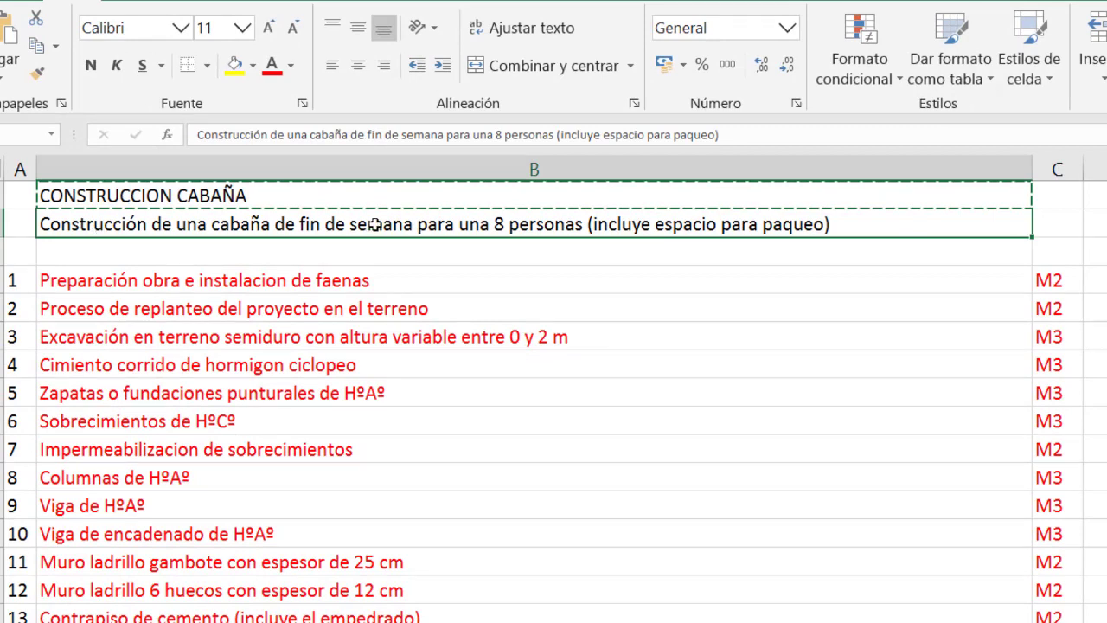
{"action": "key", "text": "ctrl+c"}
{"action": "key", "text": "alt+Tab"}
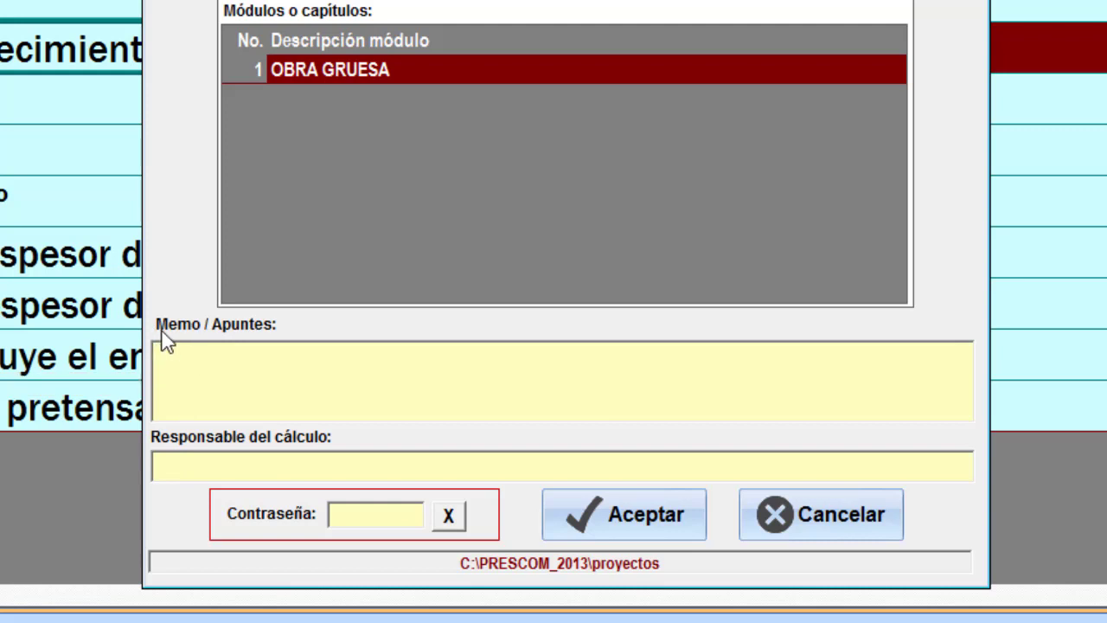
{"action": "key", "text": "ctrl+v"}
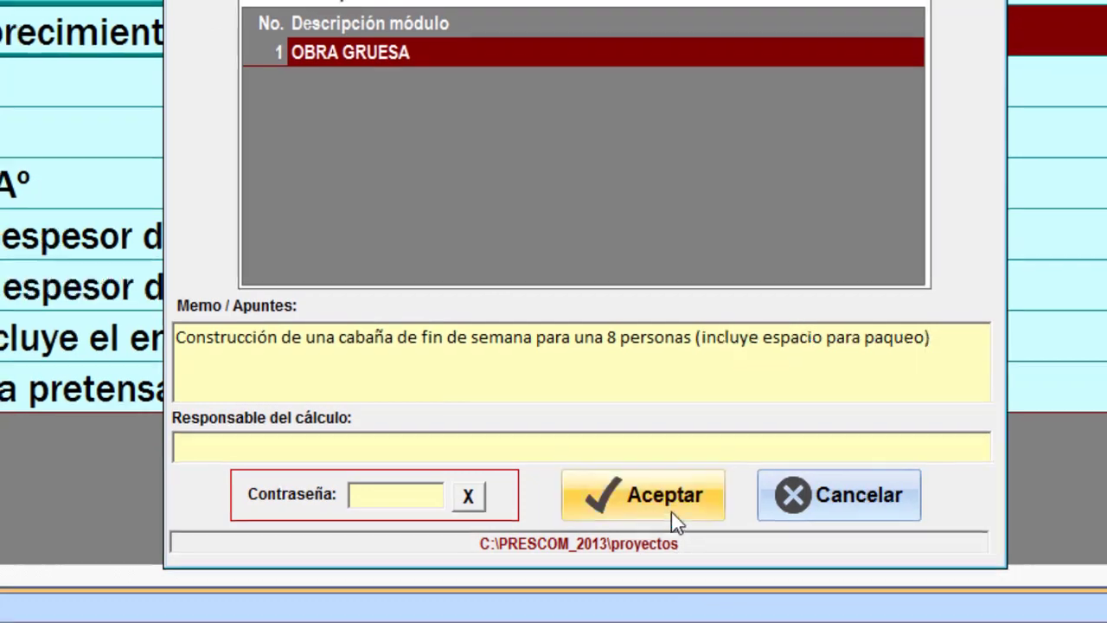
{"action": "left_click", "coordinate": [670, 592]}
Look over the item descriptions in PRESCOM, and switch to Excel to copy the longer descriptions of the 14 items, cells B19 to B32.
{"action": "left_click_drag", "start_coordinate": [473, 152], "coordinate": [487, 434]}
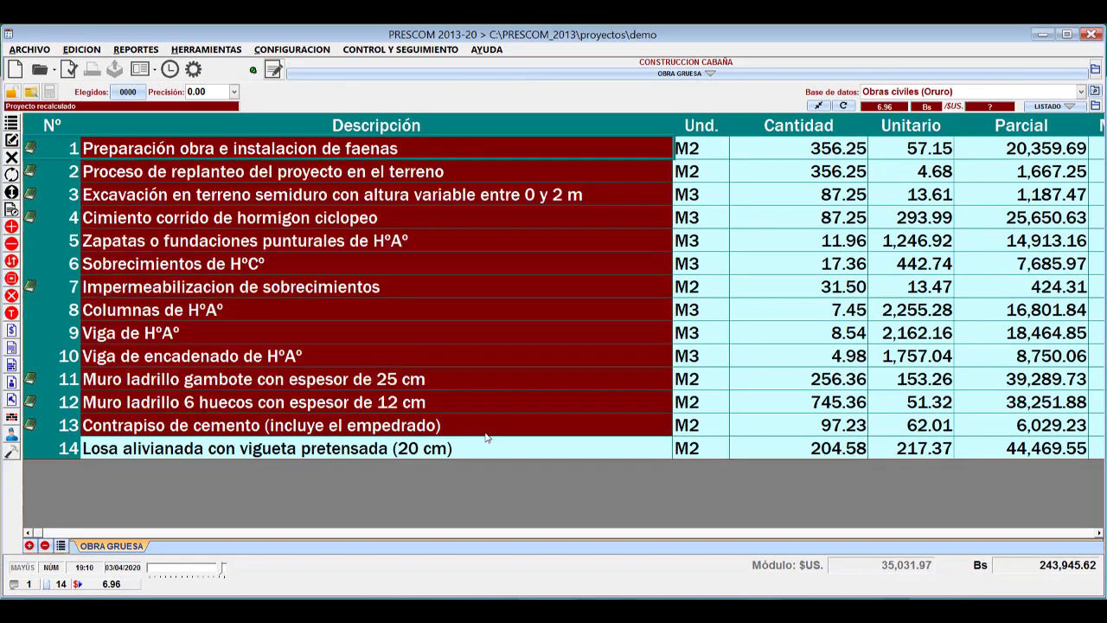
{"action": "left_click", "coordinate": [485, 408]}
{"action": "left_click", "coordinate": [616, 196]}
{"action": "key", "text": "alt+Tab"}
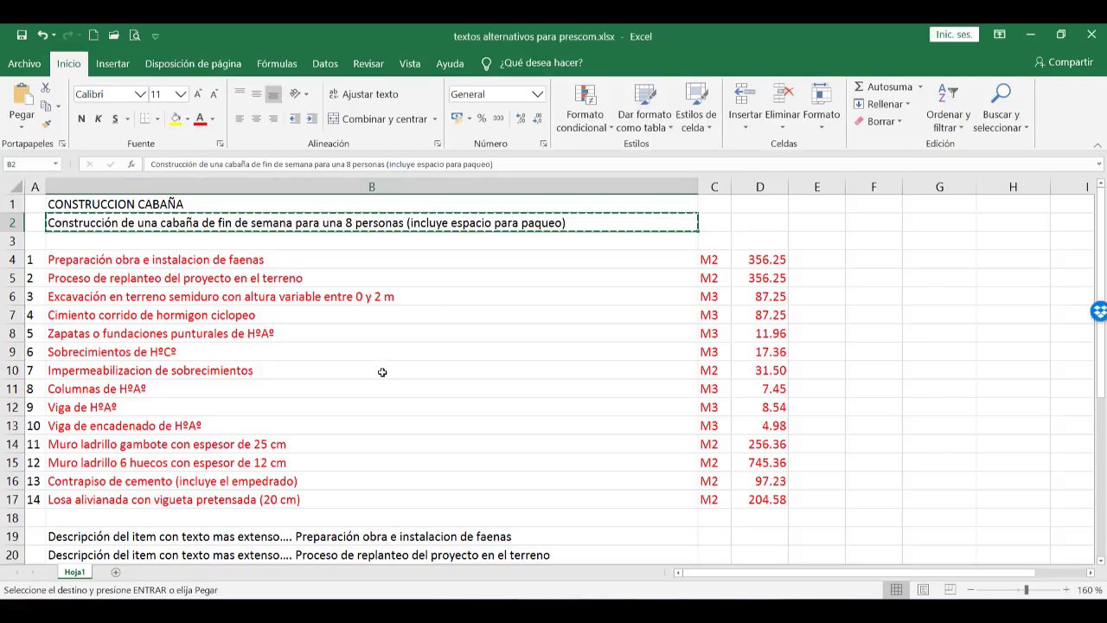
{"action": "scroll", "coordinate": [382, 371], "scroll_direction": "down", "scroll_amount": 2}
{"action": "scroll", "coordinate": [381, 370], "scroll_direction": "down", "scroll_amount": 3}
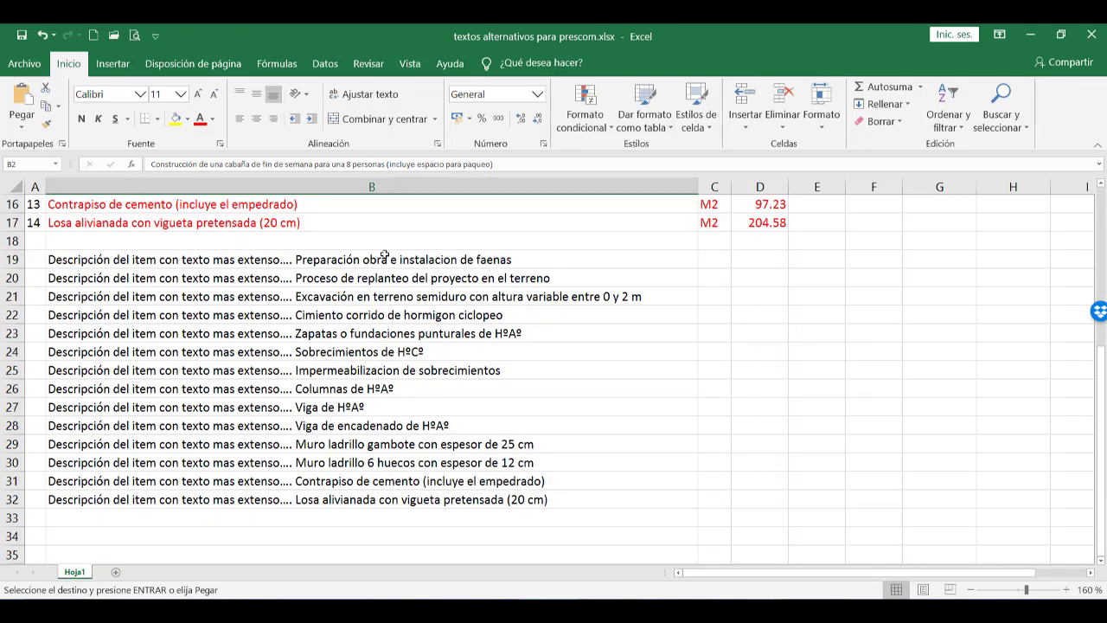
{"action": "left_click_drag", "start_coordinate": [385, 257], "coordinate": [410, 500]}
{"action": "key", "text": "ctrl+v"}
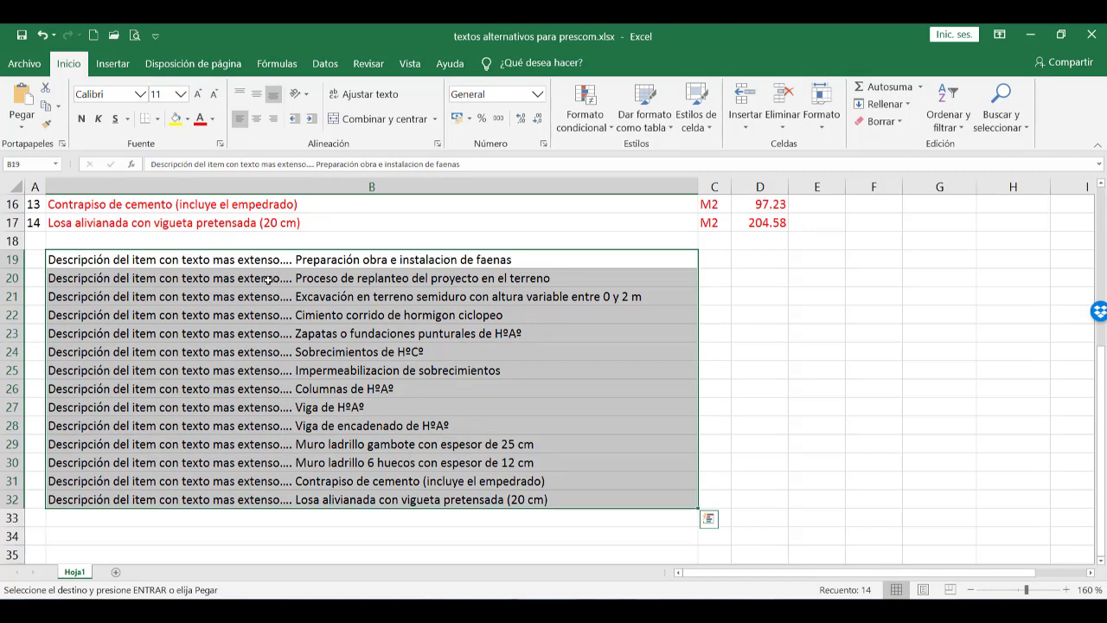
{"action": "key", "text": "ctrl+c"}
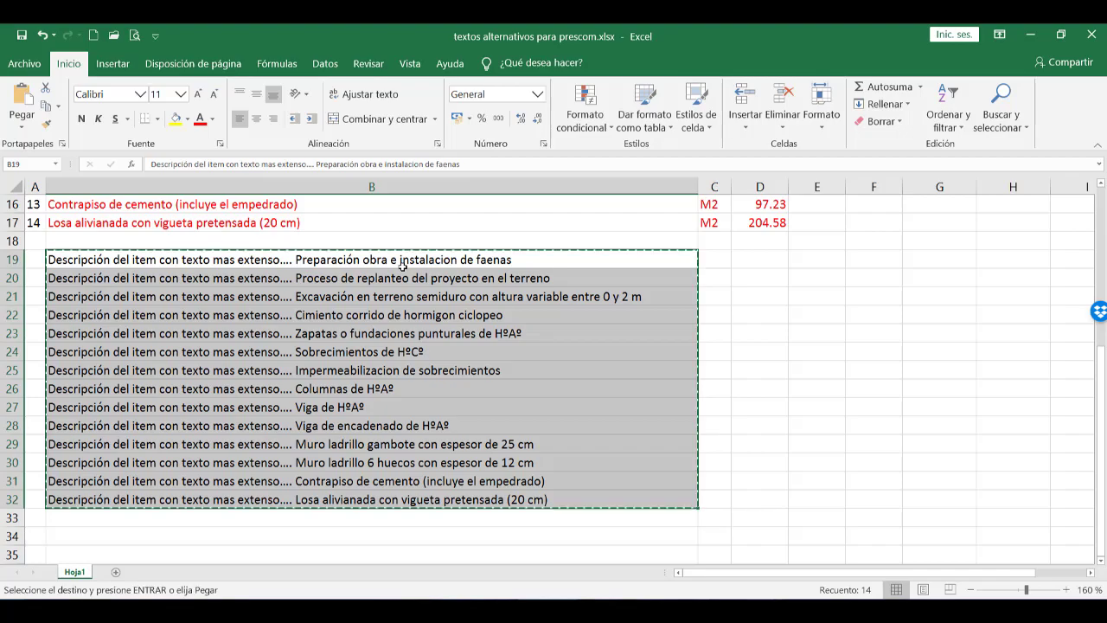
Switch to PRESCOM and replace the item notes with the clipboard texts, starting at the description of item 1.
{"action": "key", "text": "alt+Tab"}
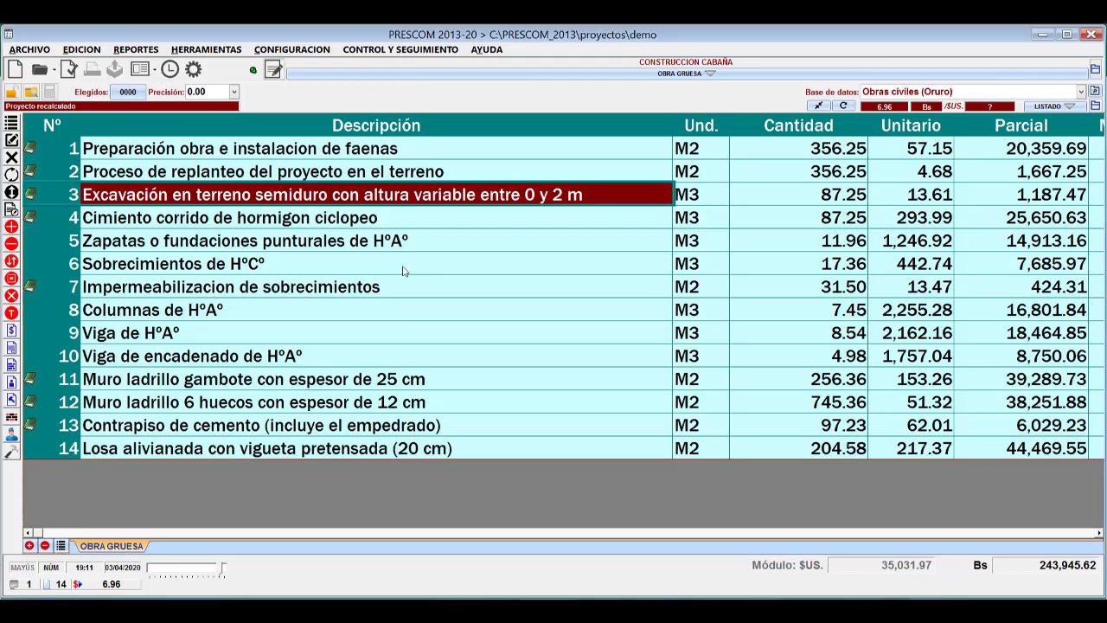
{"action": "left_click", "coordinate": [414, 152]}
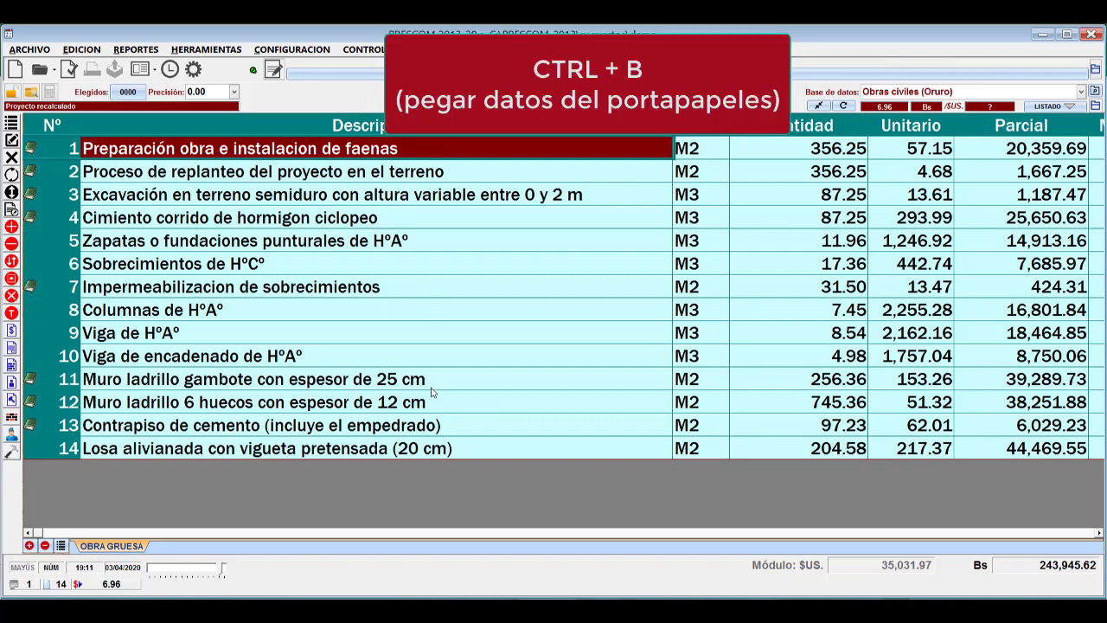
{"action": "key", "text": "alt+Tab"}
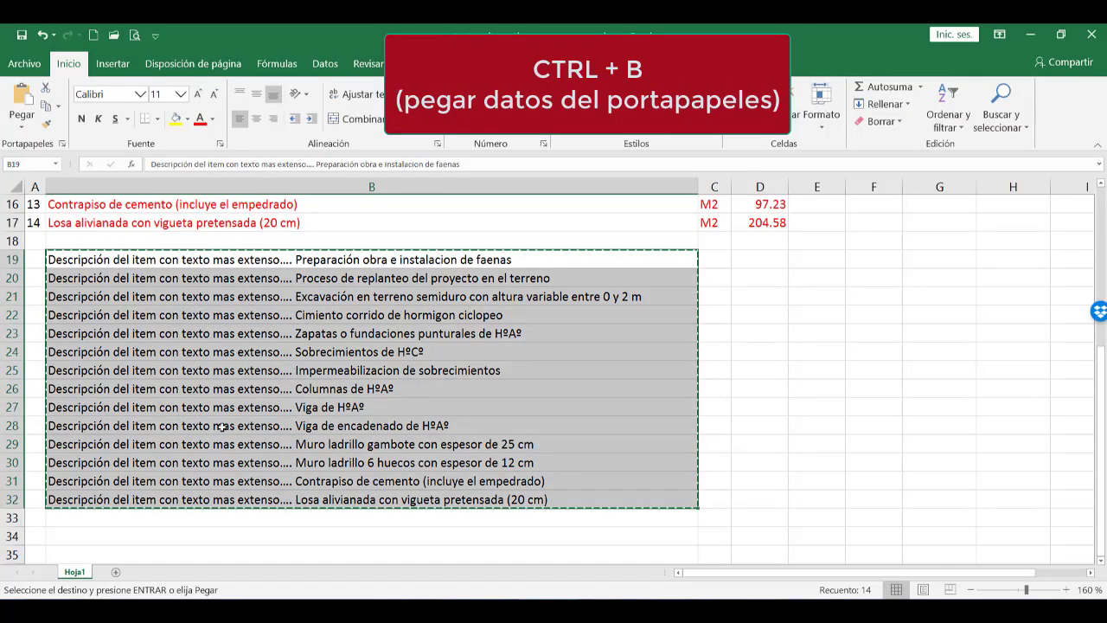
{"action": "key", "text": "alt+Tab"}
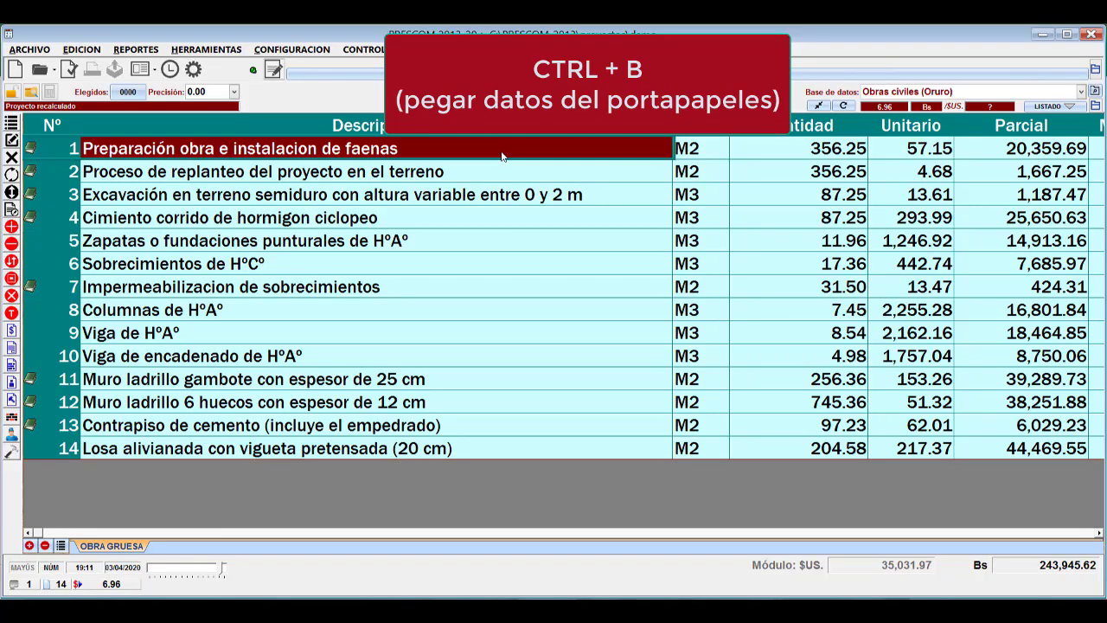
{"action": "key", "text": "ctrl+b"}
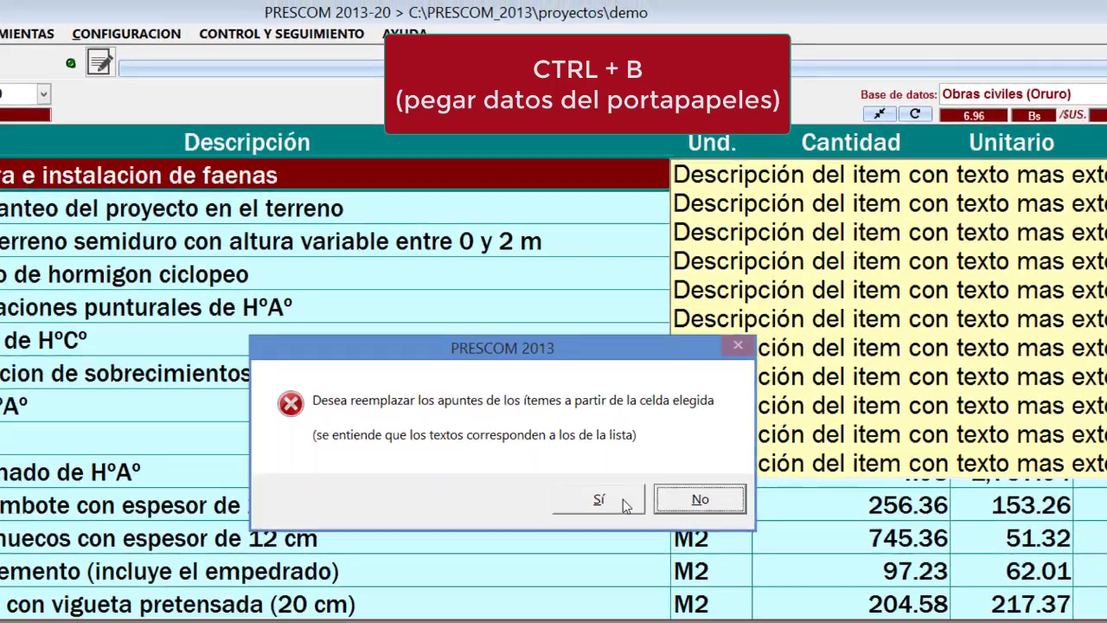
{"action": "left_click", "coordinate": [618, 562]}
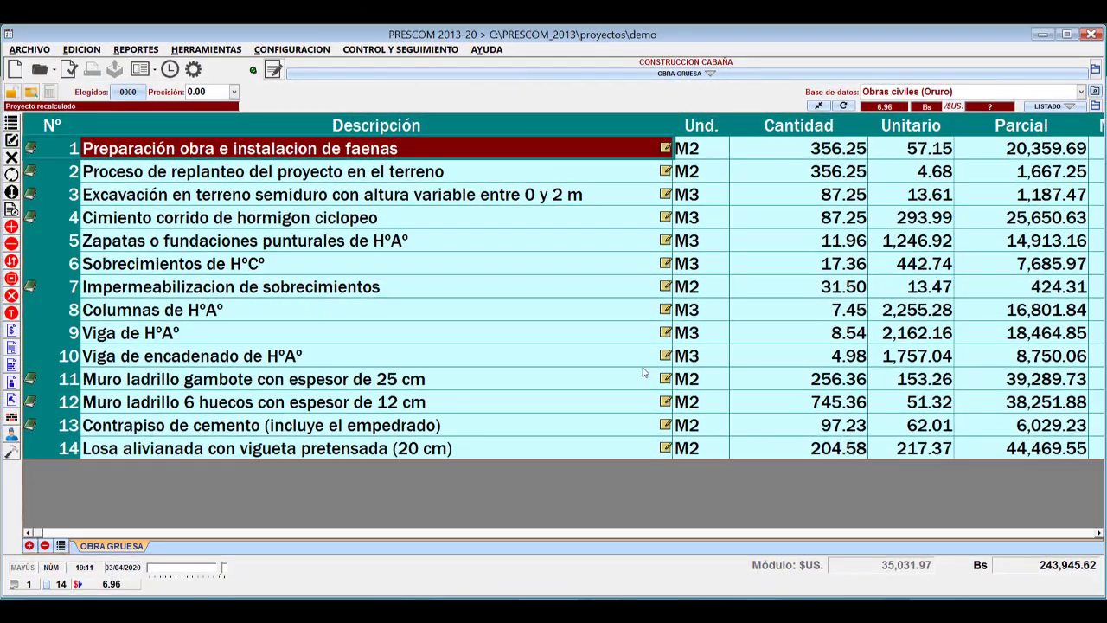
Check the notes attached to items 3 to 6 in the item list.
{"action": "left_click", "coordinate": [667, 195]}
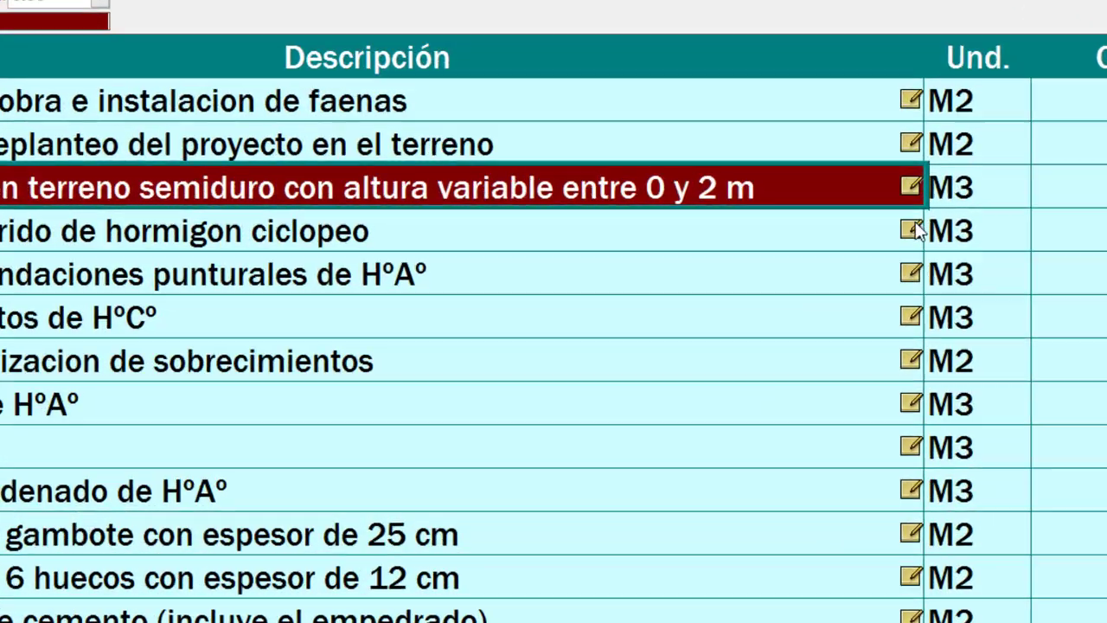
{"action": "left_click", "coordinate": [667, 216]}
{"action": "left_click", "coordinate": [1060, 293]}
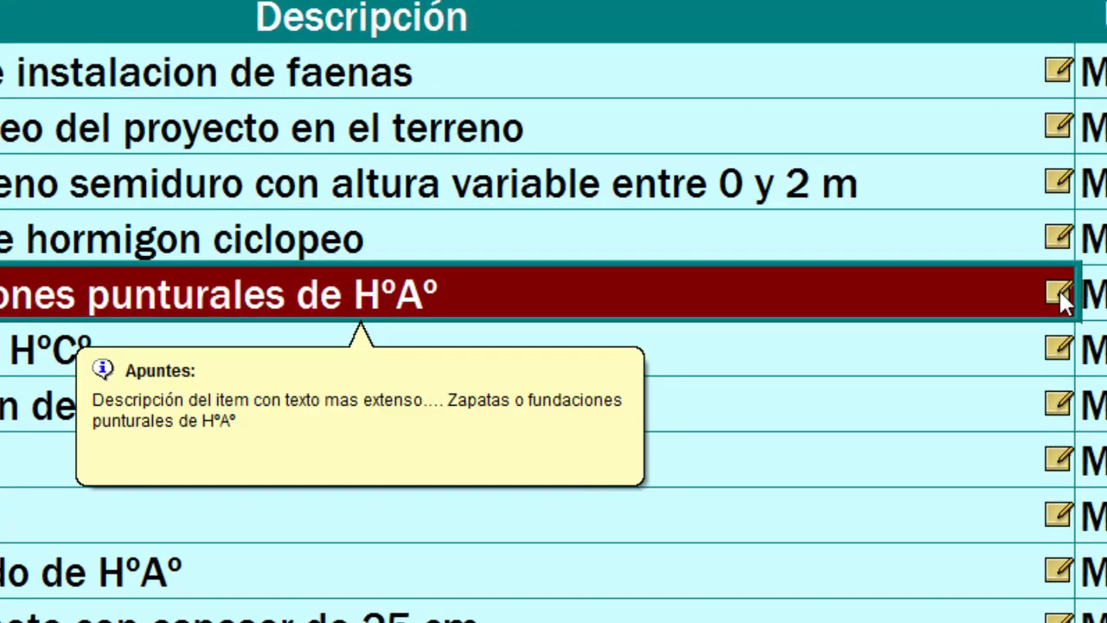
{"action": "left_click", "coordinate": [1057, 344]}
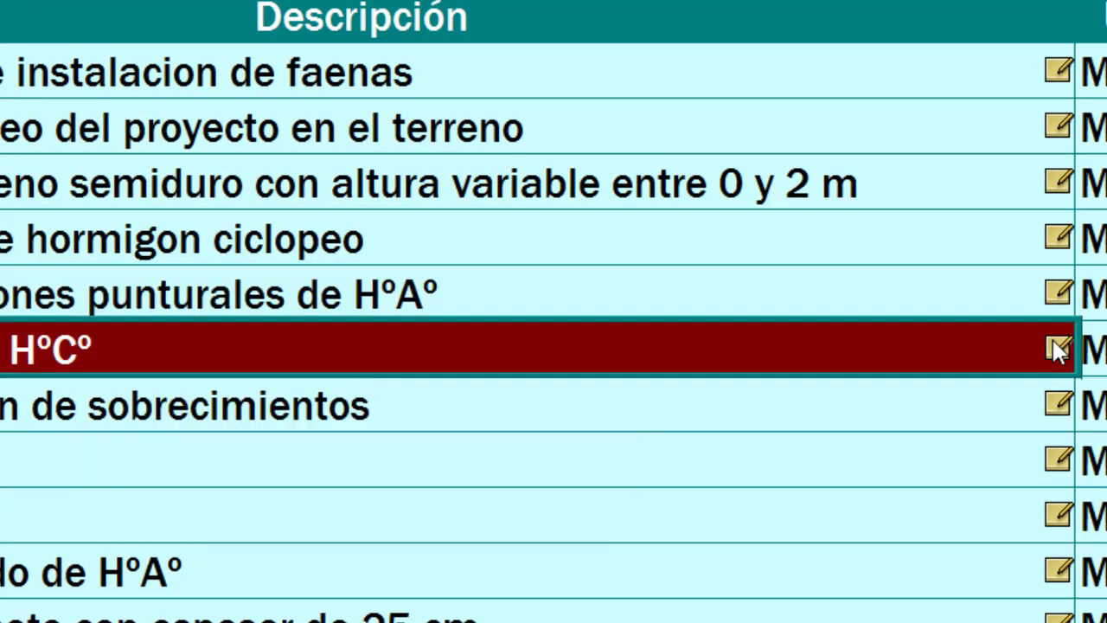
Check the notes attached to items 7 to 11 in the item list.
{"action": "left_click", "coordinate": [1059, 411]}
{"action": "left_click", "coordinate": [1058, 459]}
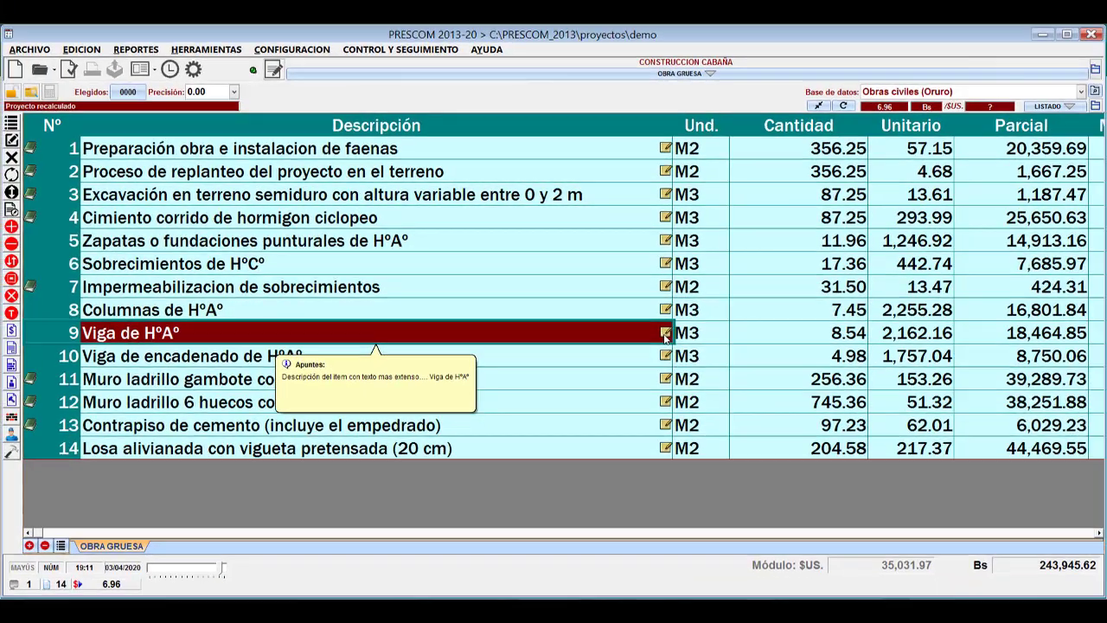
{"action": "left_click", "coordinate": [862, 466]}
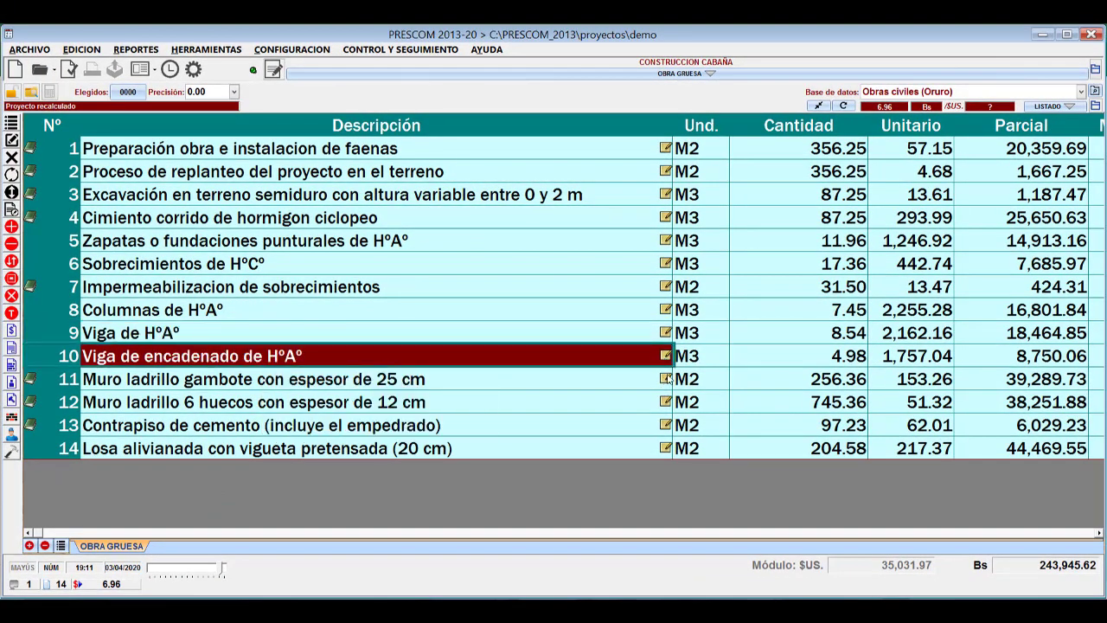
{"action": "left_click", "coordinate": [667, 379]}
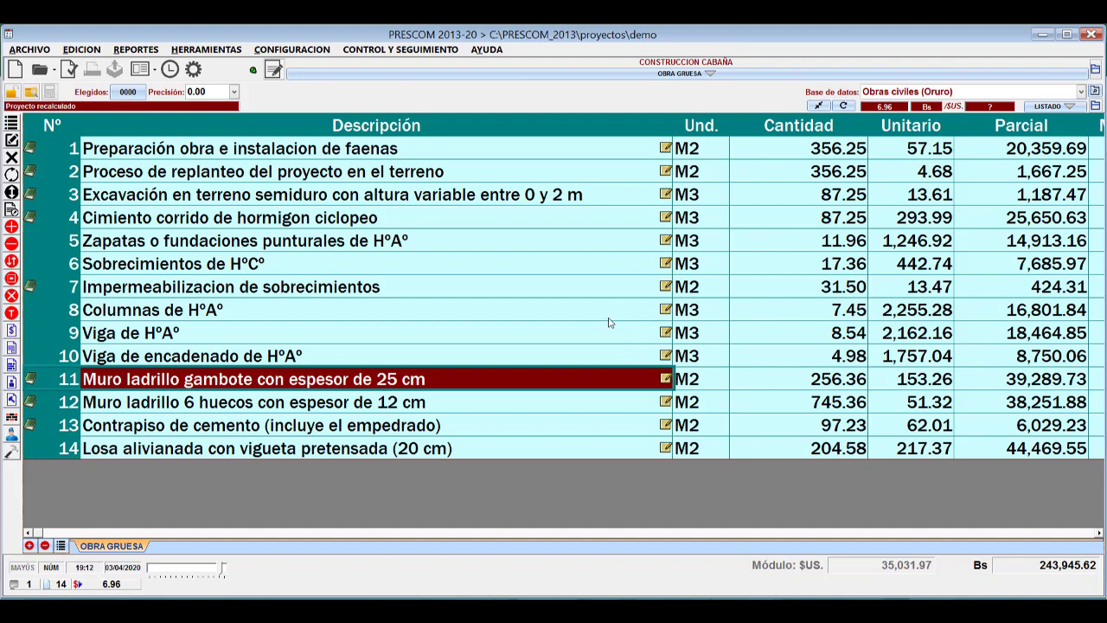
Review the Memo / Apuntes text in the general project data and close the dialog without accepting changes.
{"action": "left_click", "coordinate": [311, 50]}
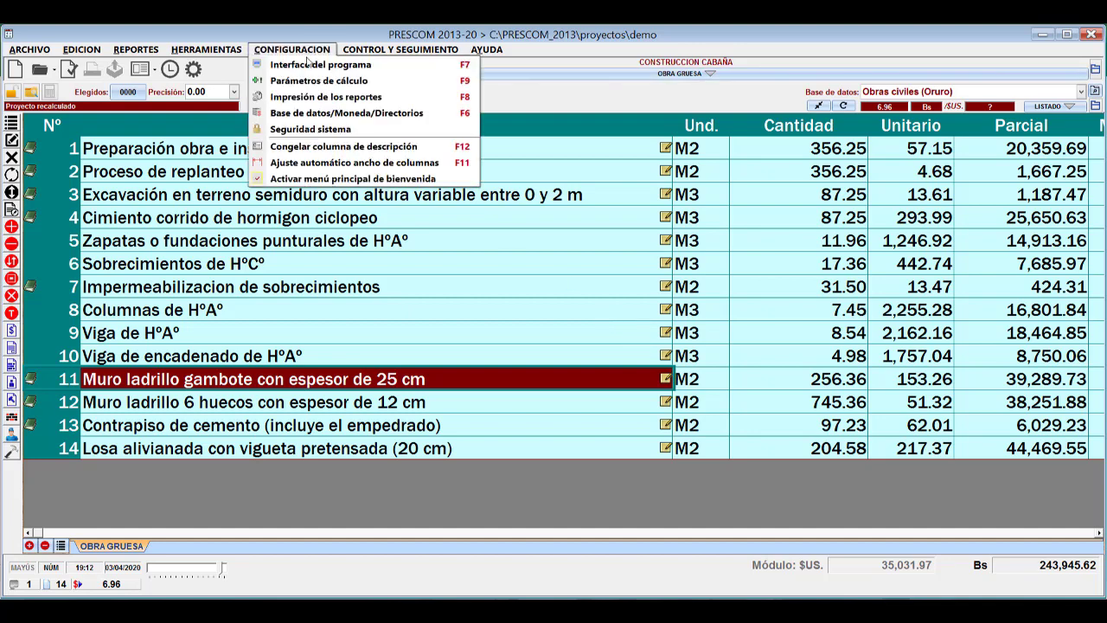
{"action": "left_click", "coordinate": [319, 260]}
{"action": "left_click", "coordinate": [279, 64]}
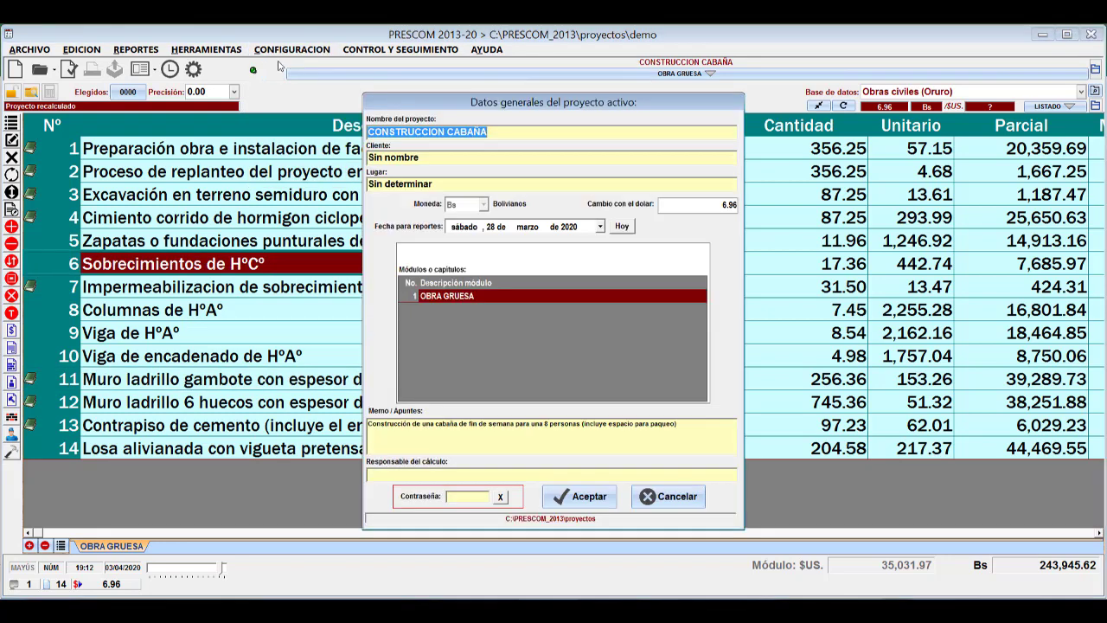
{"action": "left_click_drag", "start_coordinate": [728, 429], "coordinate": [370, 407]}
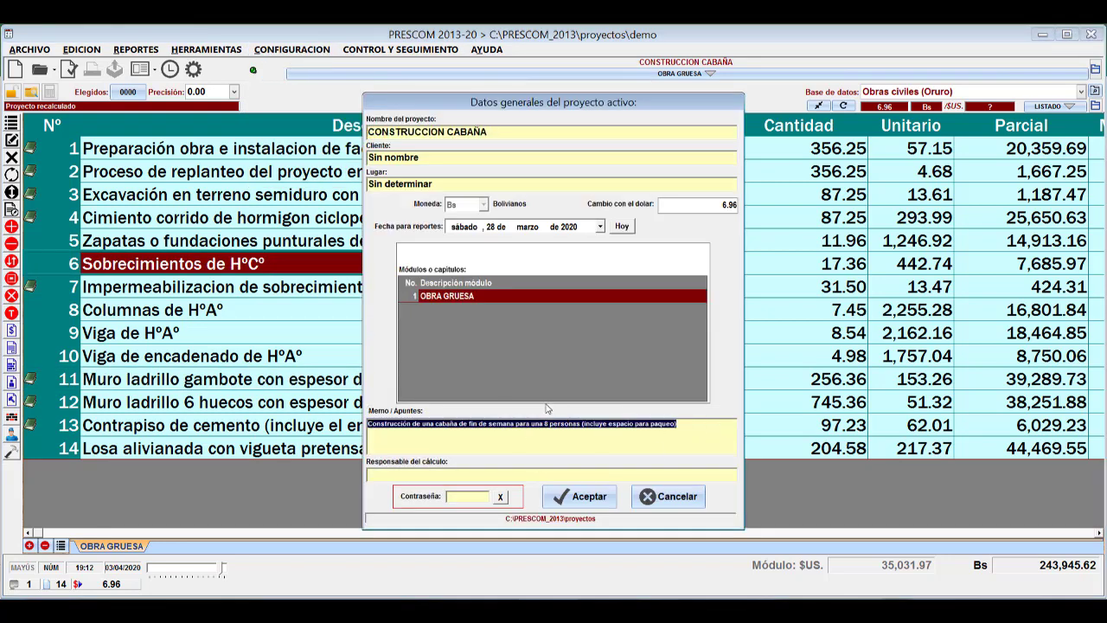
{"action": "left_click", "coordinate": [673, 496]}
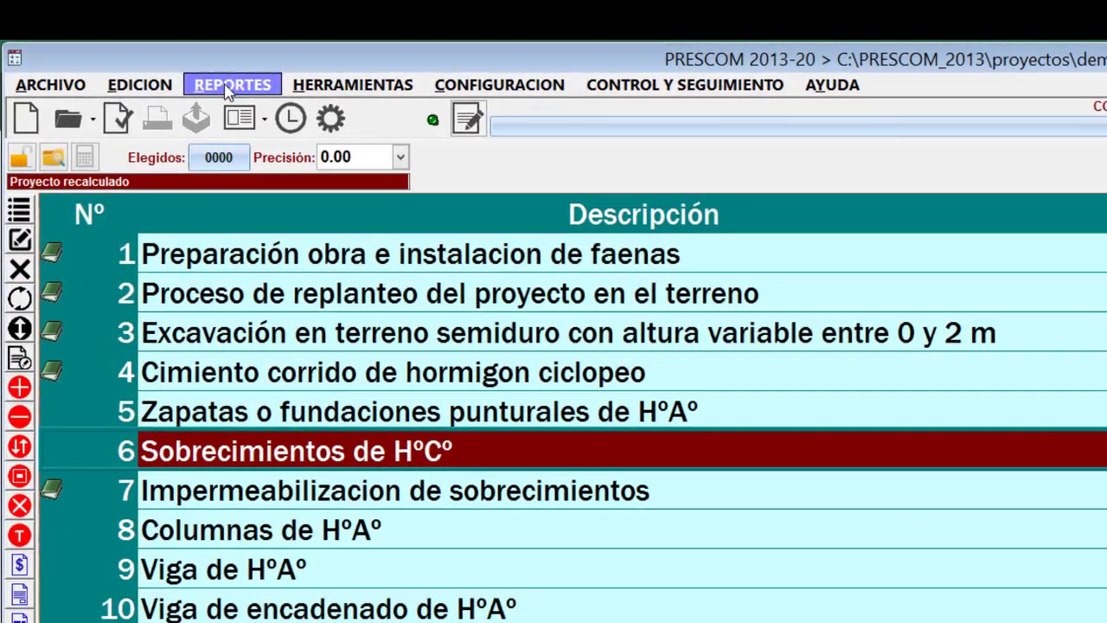
Enable the report options to replace item descriptions with the notes text (presupuesto / apus) and the project description with the memo text.
{"action": "left_click", "coordinate": [135, 49]}
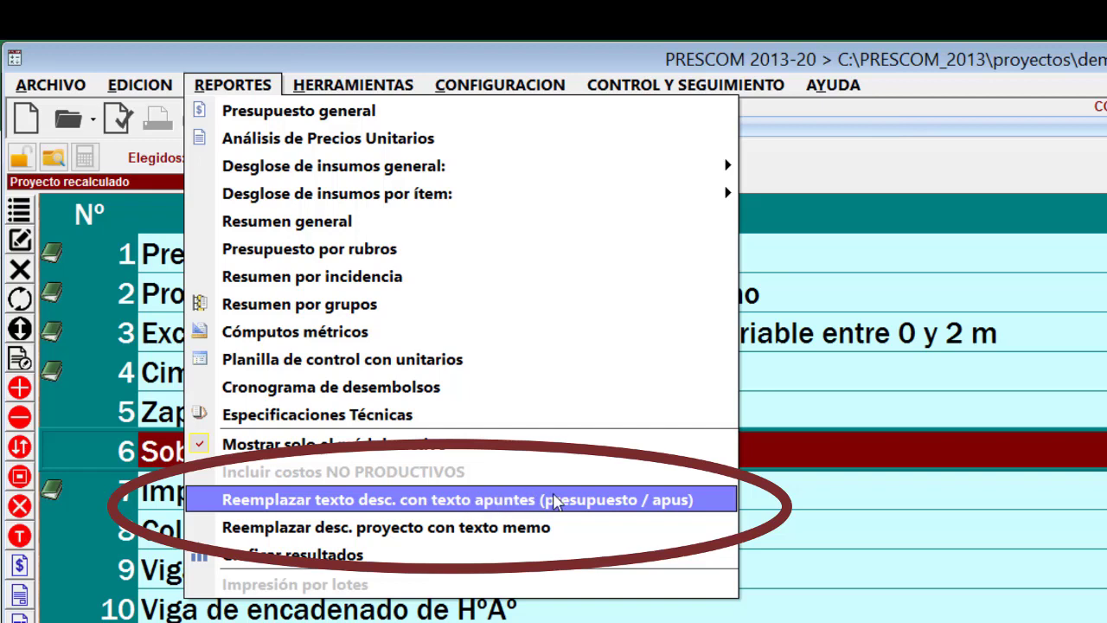
{"action": "left_click", "coordinate": [525, 502]}
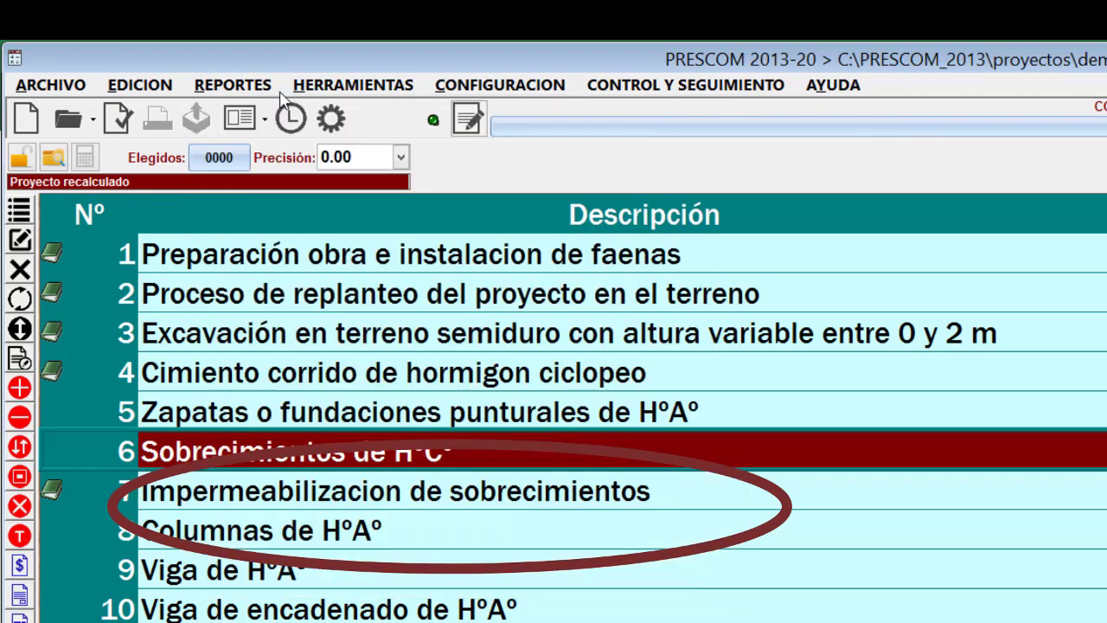
{"action": "left_click", "coordinate": [256, 78]}
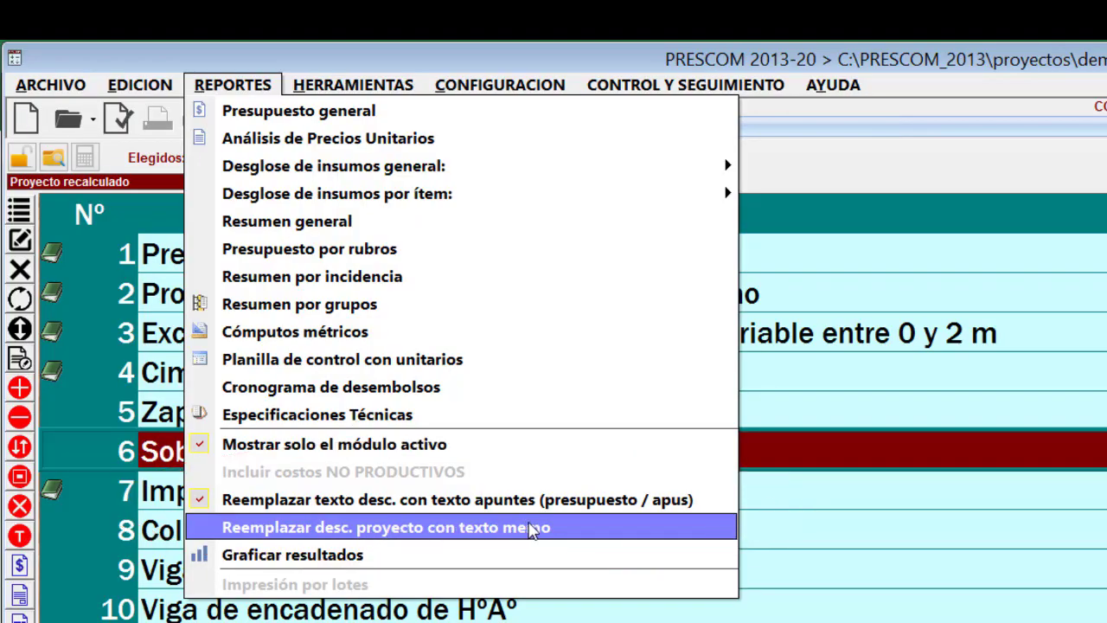
{"action": "left_click", "coordinate": [533, 528]}
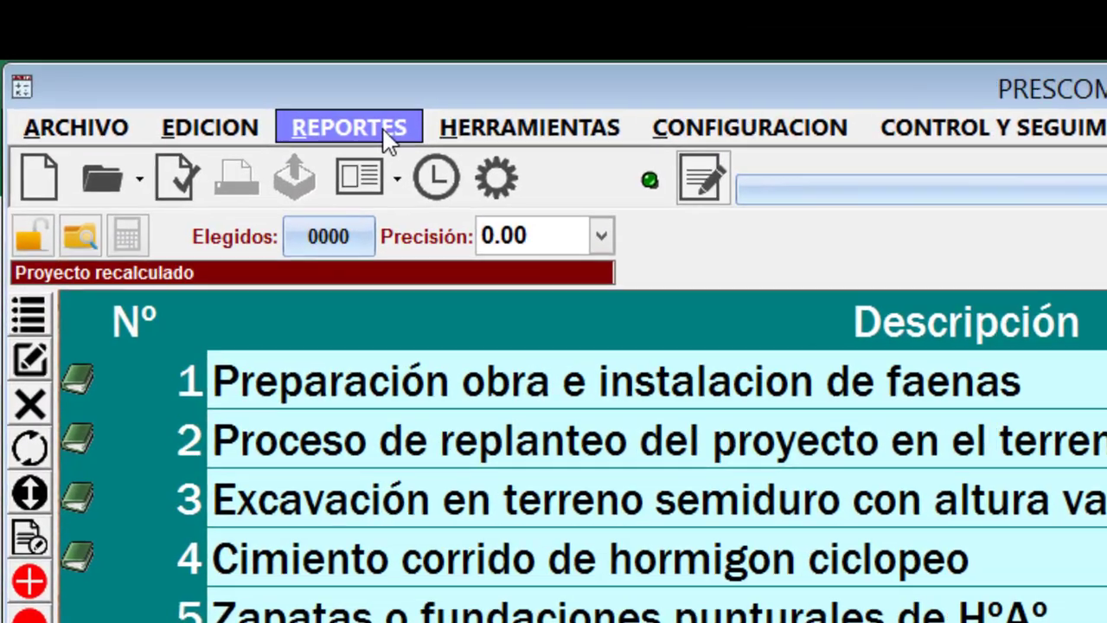
Generate the Presupuesto general and Análisis de Precios Unitarios reports and review the project and item descriptions in them.
{"action": "left_click", "coordinate": [349, 128]}
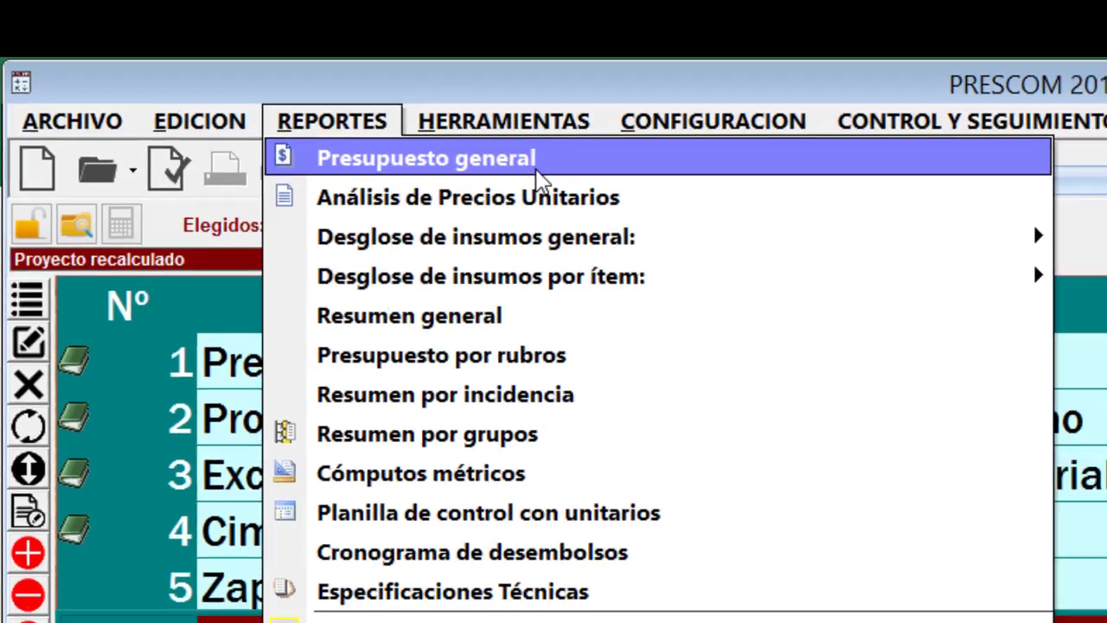
{"action": "left_click", "coordinate": [560, 169]}
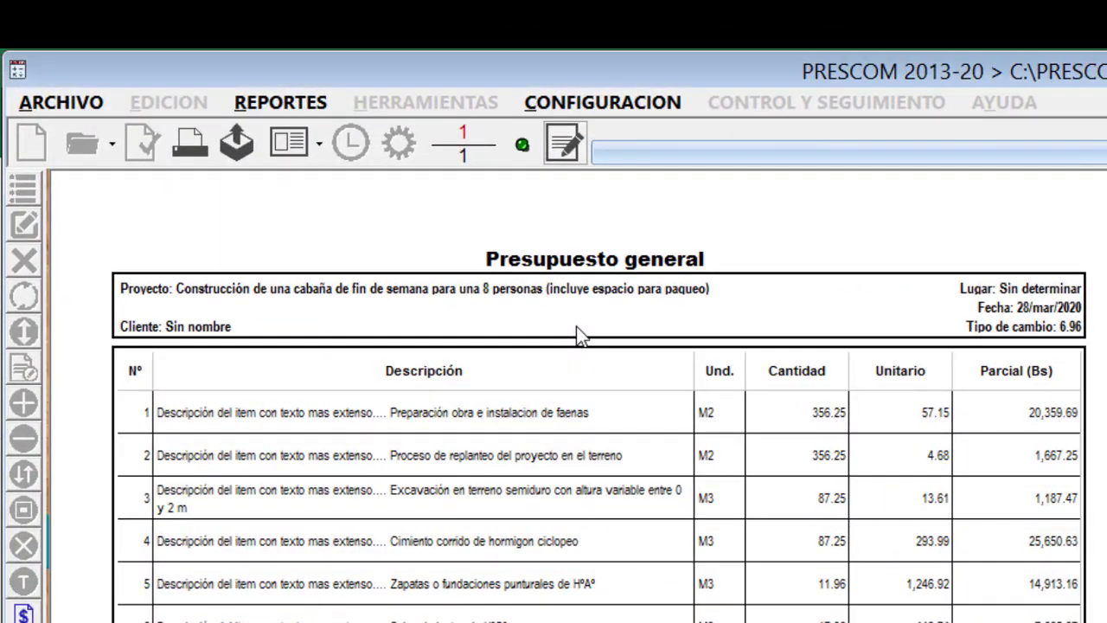
{"action": "scroll", "coordinate": [576, 327], "scroll_direction": "up", "scroll_amount": 4}
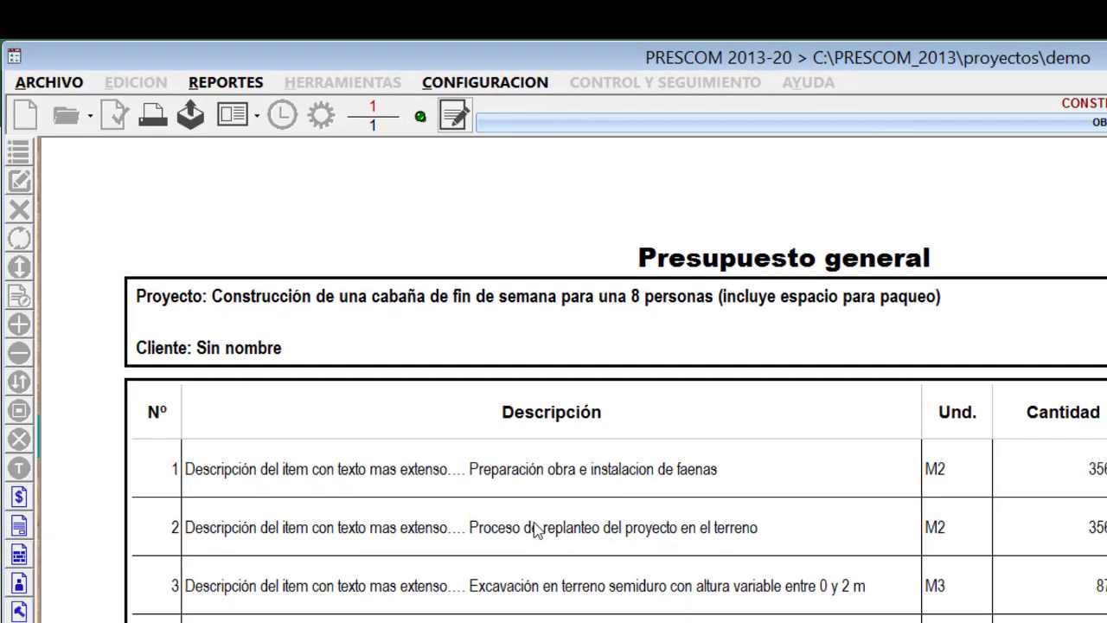
{"action": "scroll", "coordinate": [645, 614], "scroll_direction": "down", "scroll_amount": 5}
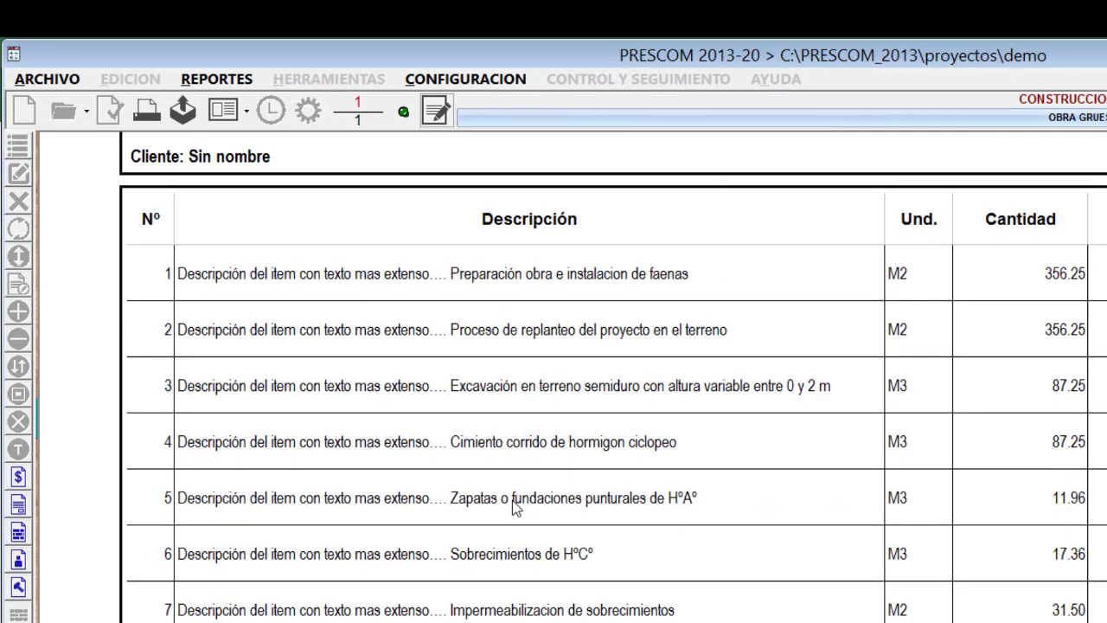
{"action": "scroll", "coordinate": [516, 500], "scroll_direction": "down", "scroll_amount": 4}
{"action": "scroll", "coordinate": [517, 499], "scroll_direction": "up", "scroll_amount": 6}
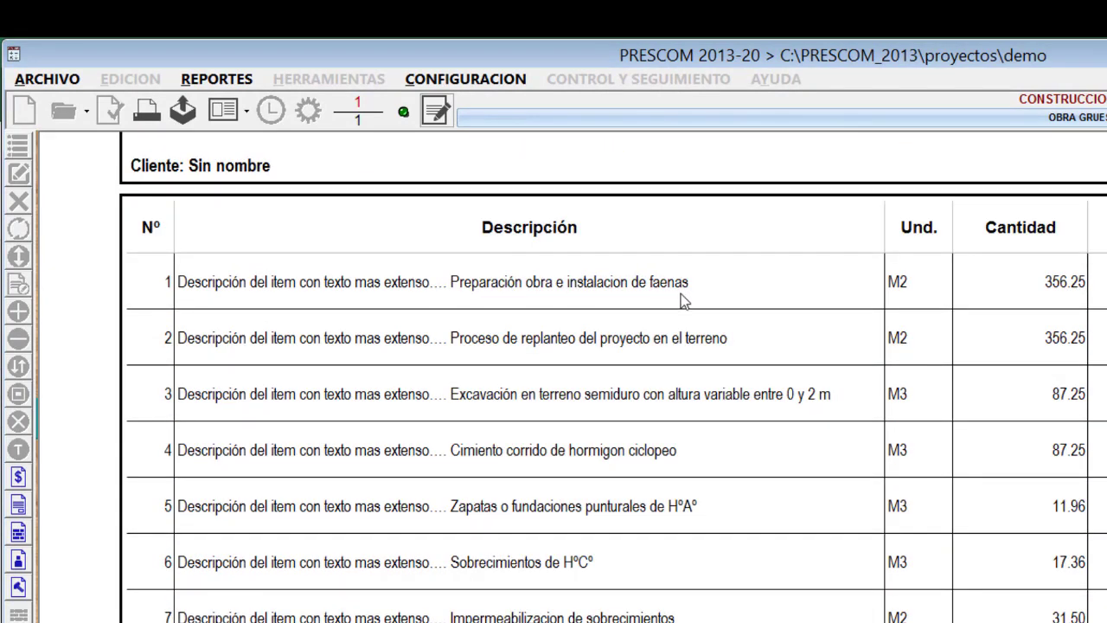
{"action": "scroll", "coordinate": [706, 392], "scroll_direction": "down", "scroll_amount": 1}
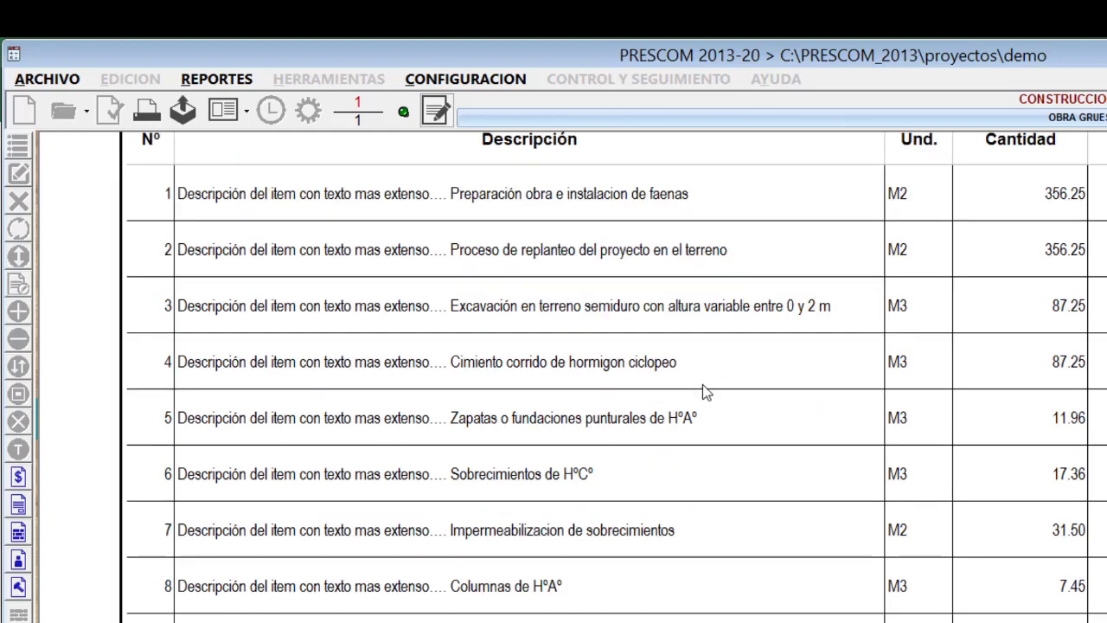
{"action": "scroll", "coordinate": [702, 386], "scroll_direction": "down", "scroll_amount": 2}
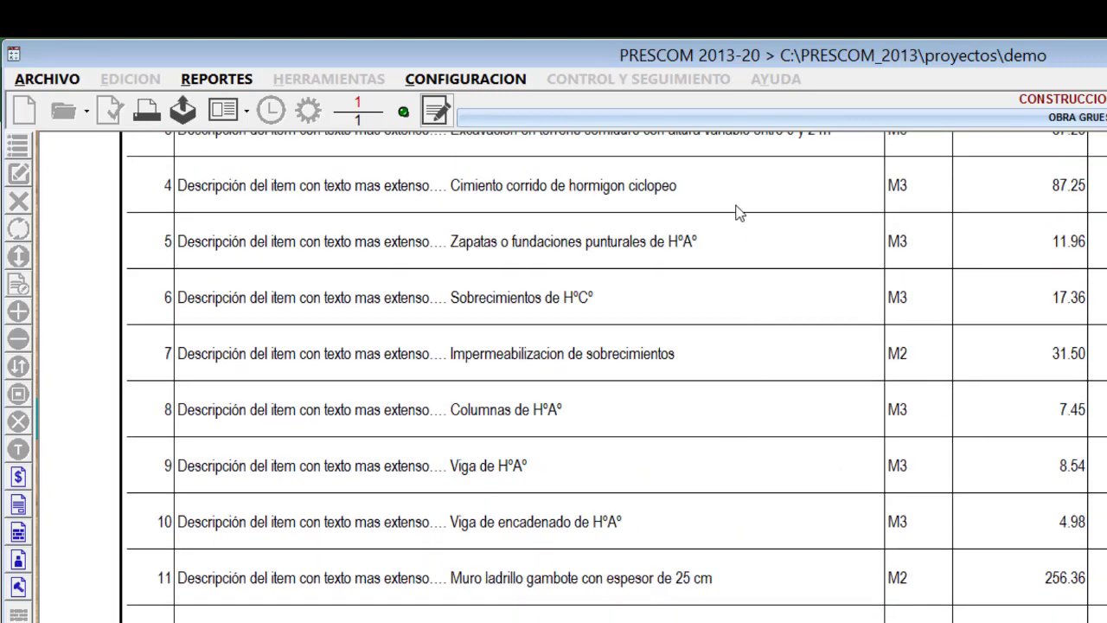
{"action": "scroll", "coordinate": [770, 459], "scroll_direction": "up", "scroll_amount": 3}
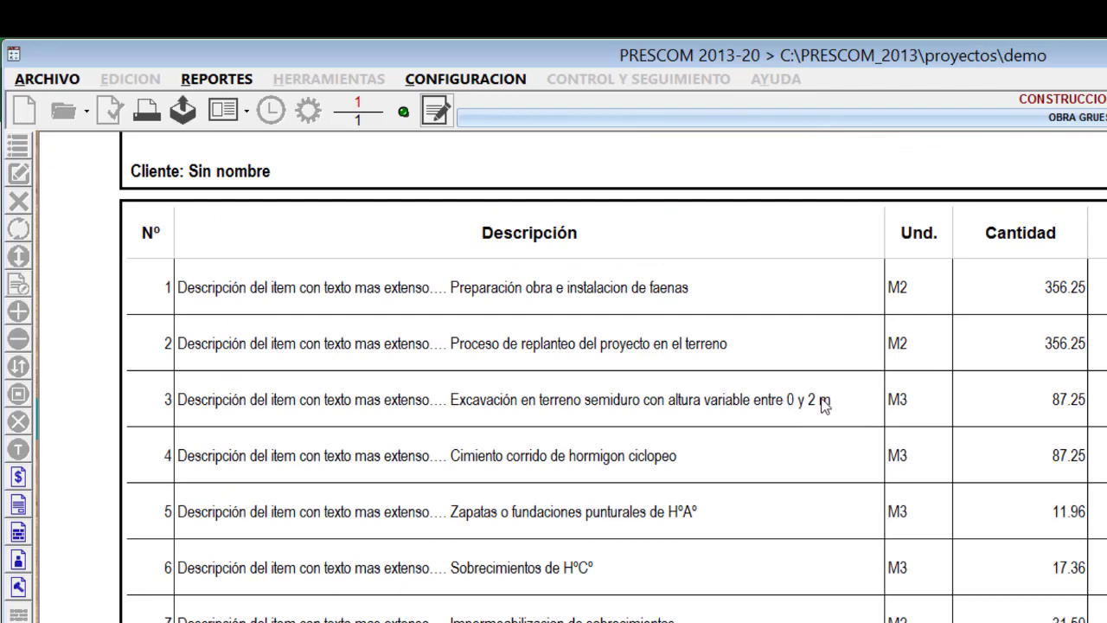
{"action": "scroll", "coordinate": [598, 410], "scroll_direction": "up", "scroll_amount": 2}
{"action": "right_click", "coordinate": [597, 410]}
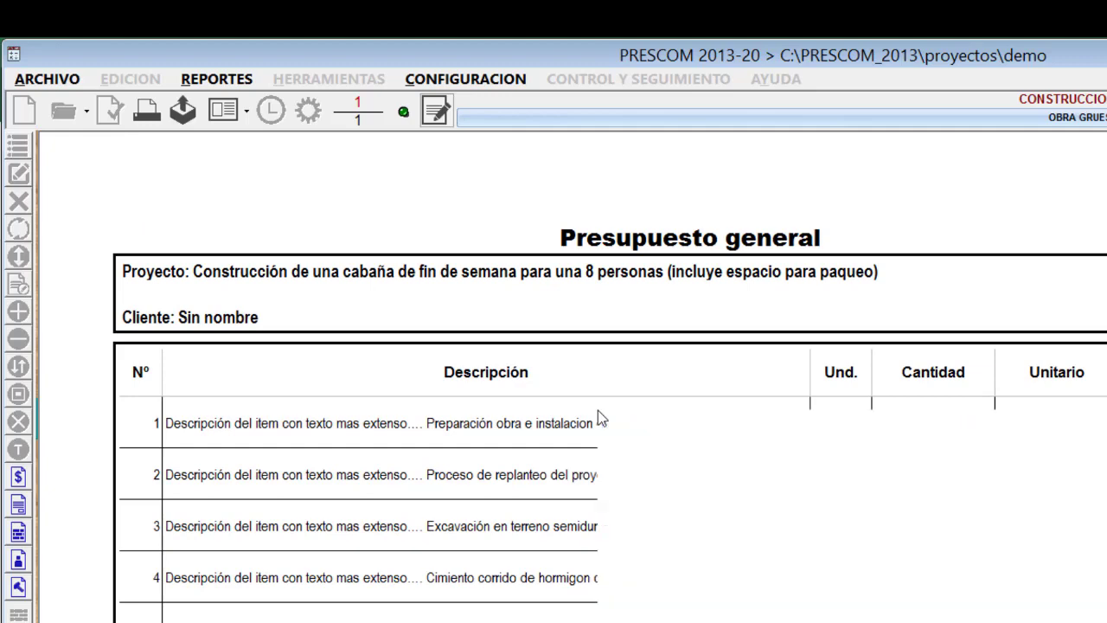
{"action": "left_click", "coordinate": [637, 449]}
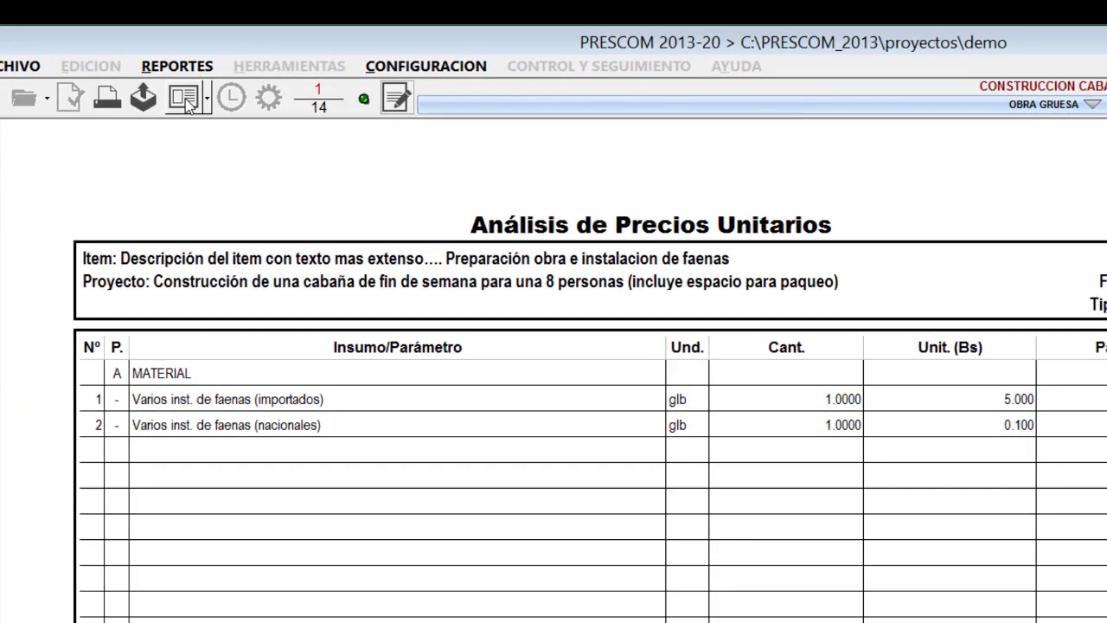
Examine the Subtítulos and Datos font options in the report body configuration, cancel the font selection and accept the configuration.
{"action": "left_click", "coordinate": [223, 110]}
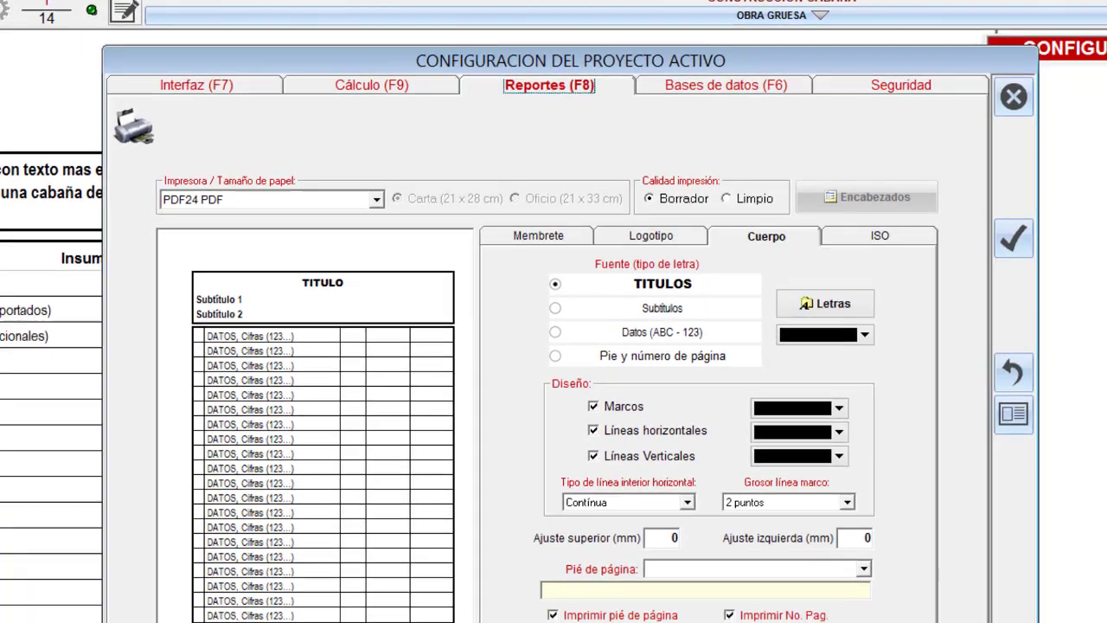
{"action": "left_click", "coordinate": [668, 313]}
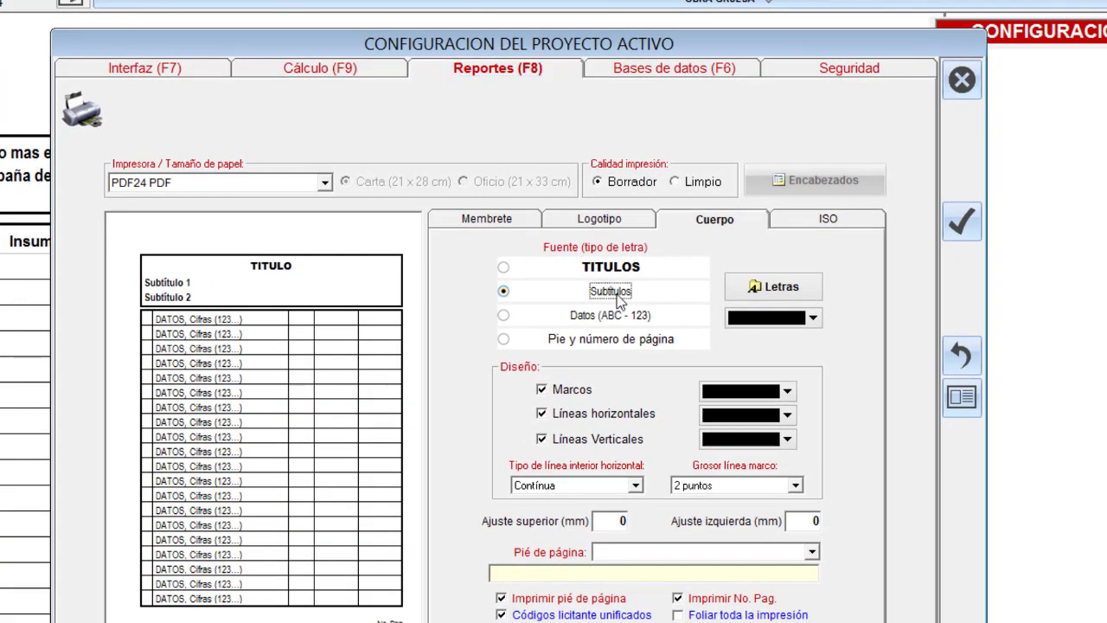
{"action": "left_click", "coordinate": [621, 317]}
{"action": "left_click", "coordinate": [618, 294]}
{"action": "left_click", "coordinate": [621, 317]}
{"action": "left_click", "coordinate": [648, 295]}
{"action": "left_click", "coordinate": [767, 289]}
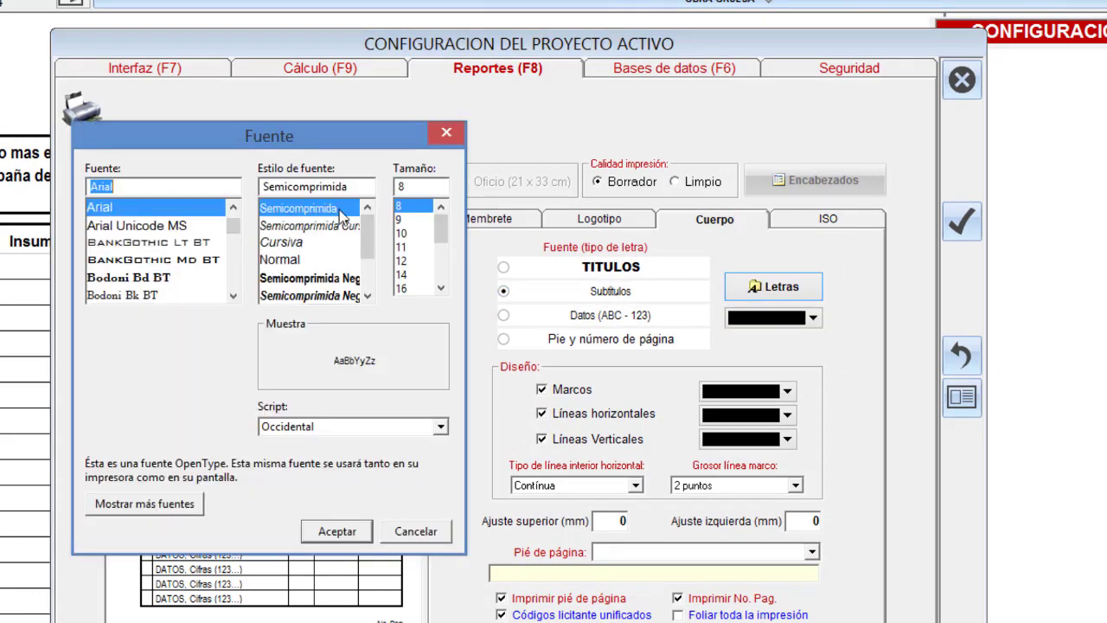
{"action": "mouse_move", "coordinate": [369, 235]}
{"action": "left_mouse_down"}
{"action": "mouse_move", "coordinate": [369, 255]}
{"action": "mouse_move", "coordinate": [370, 217]}
{"action": "left_mouse_up"}
{"action": "left_click", "coordinate": [419, 530]}
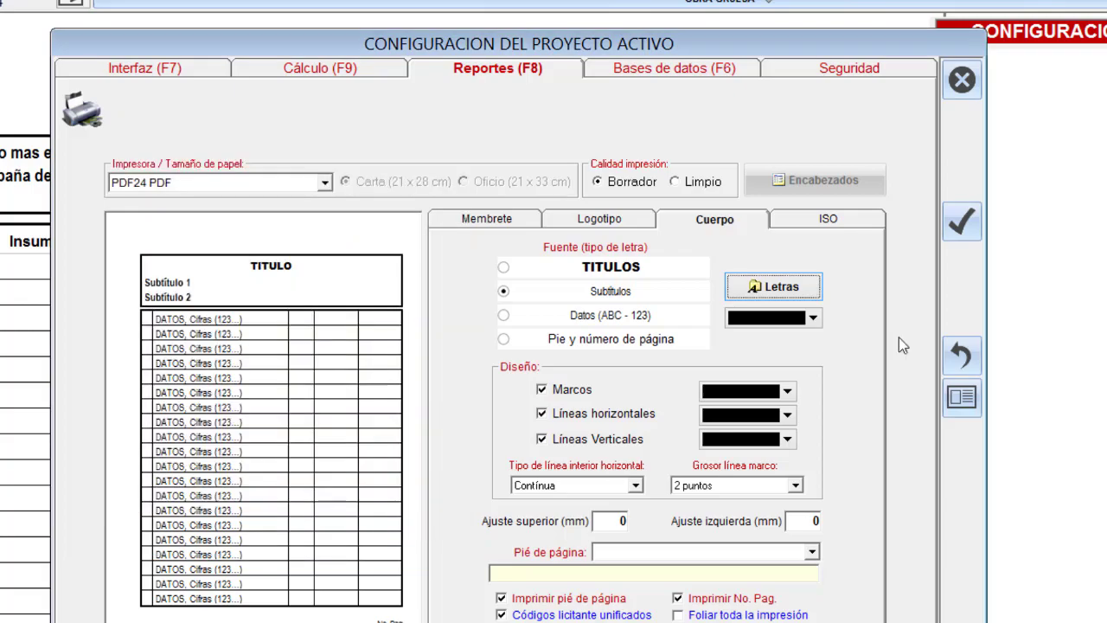
{"action": "left_click", "coordinate": [960, 220]}
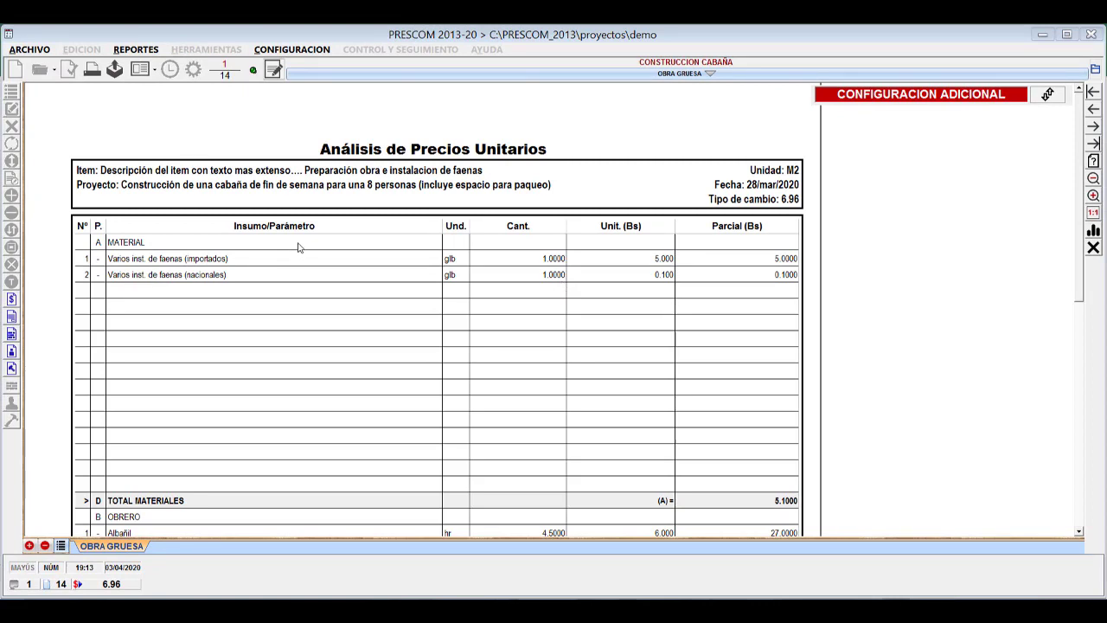
Return to the Presupuesto general report and disable the replacement of item descriptions with notes and of the project description with the memo.
{"action": "right_click", "coordinate": [298, 248]}
{"action": "left_click", "coordinate": [364, 251]}
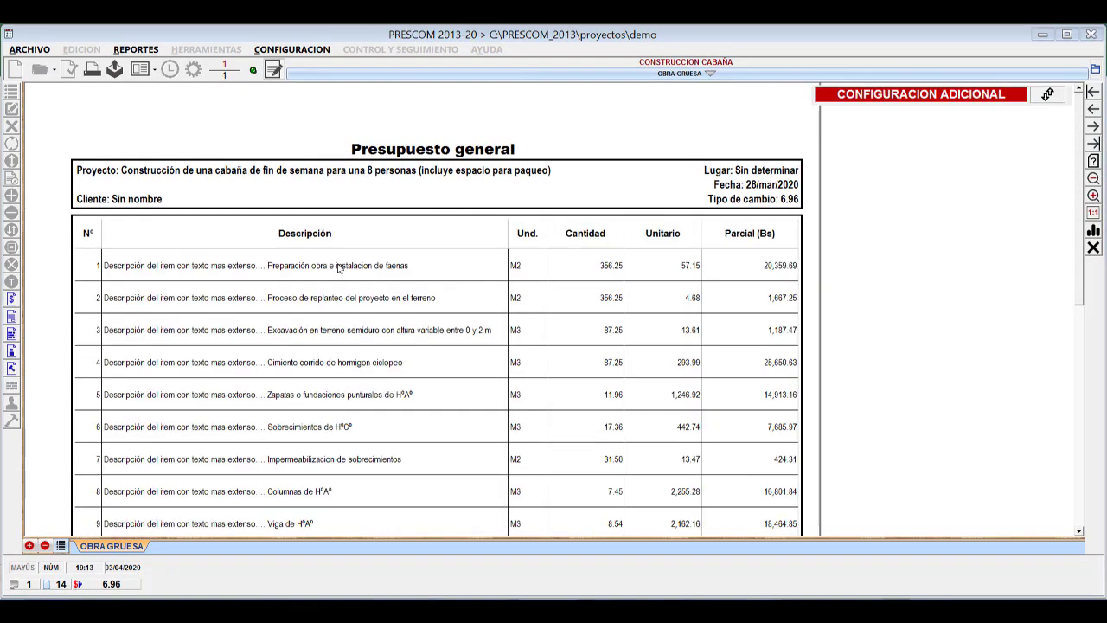
{"action": "right_click", "coordinate": [338, 265]}
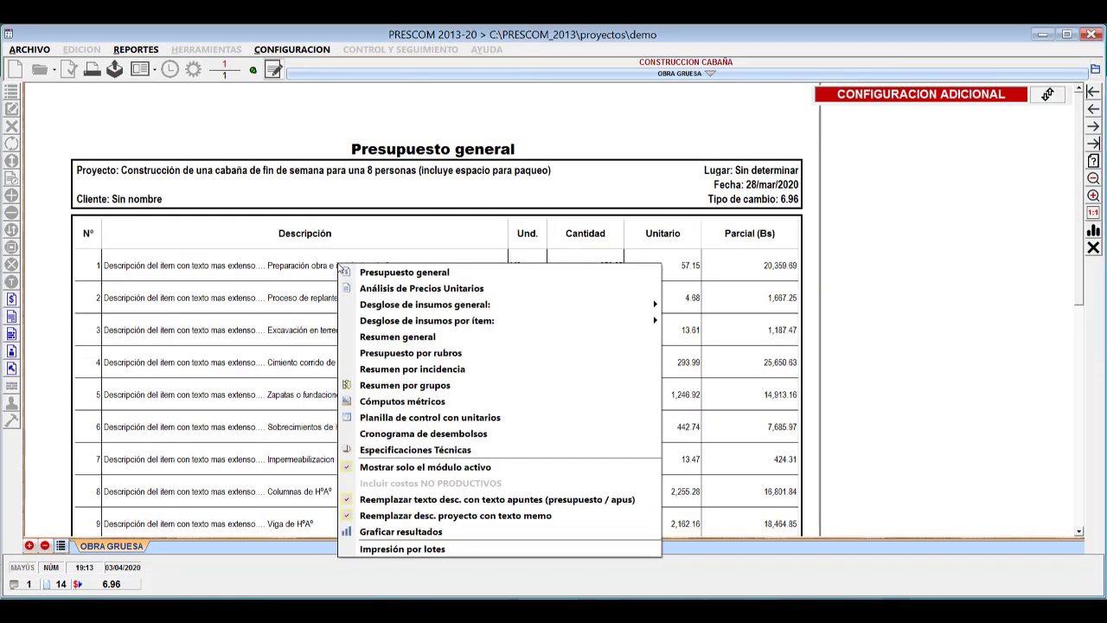
{"action": "left_click", "coordinate": [391, 500]}
{"action": "right_click", "coordinate": [387, 303]}
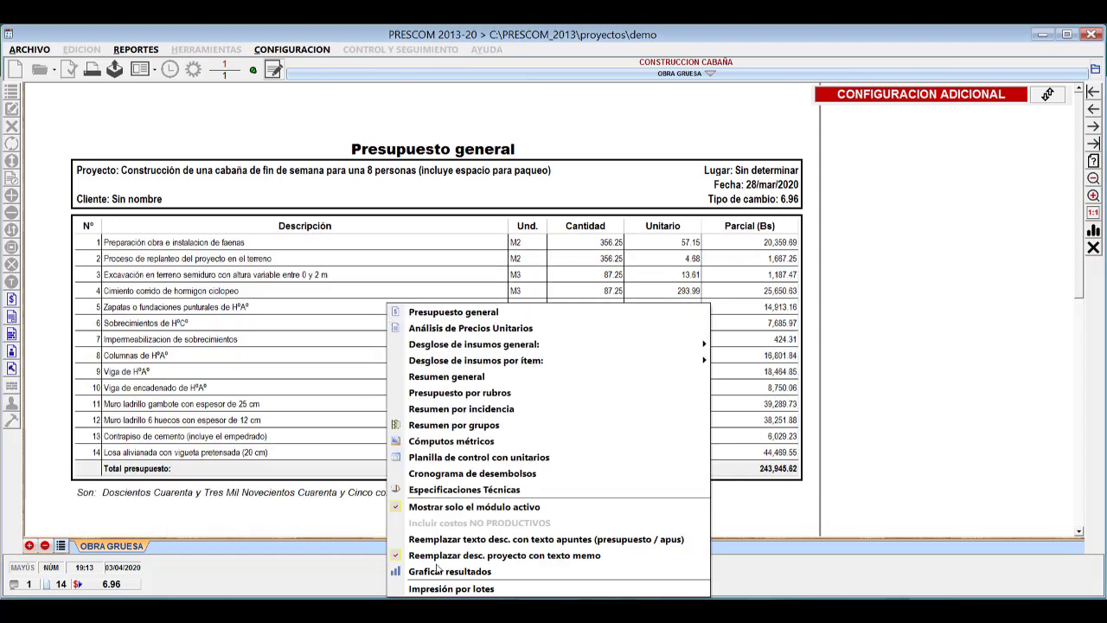
{"action": "left_click", "coordinate": [439, 556]}
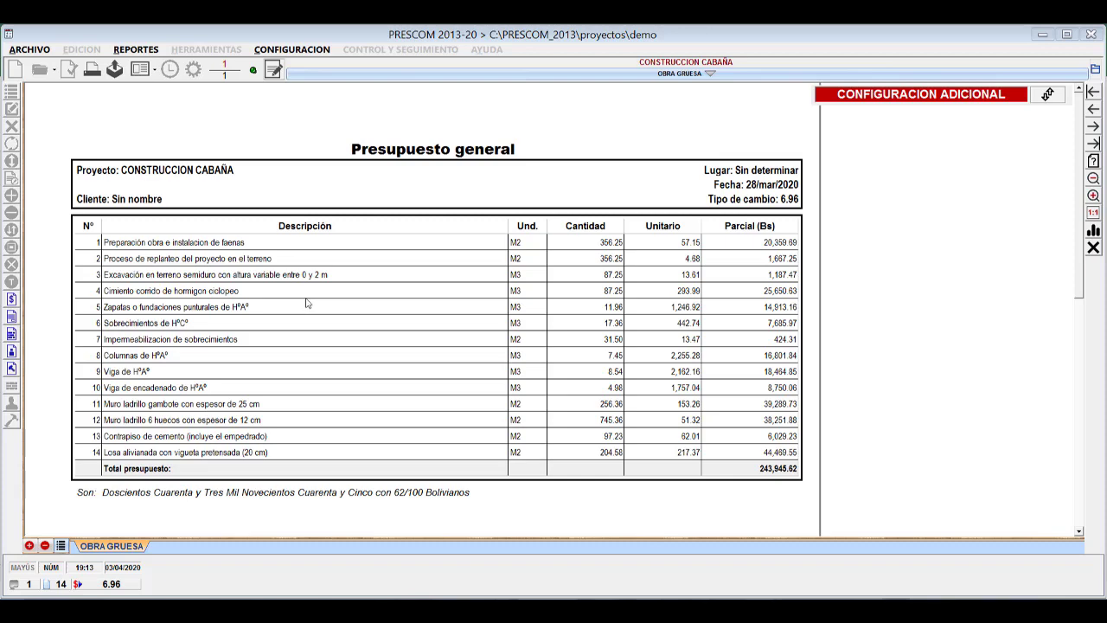
Re-enable the replacement of item descriptions with notes and of the project description with the memo in the Presupuesto general report.
{"action": "right_click", "coordinate": [364, 277]}
{"action": "left_click", "coordinate": [372, 508]}
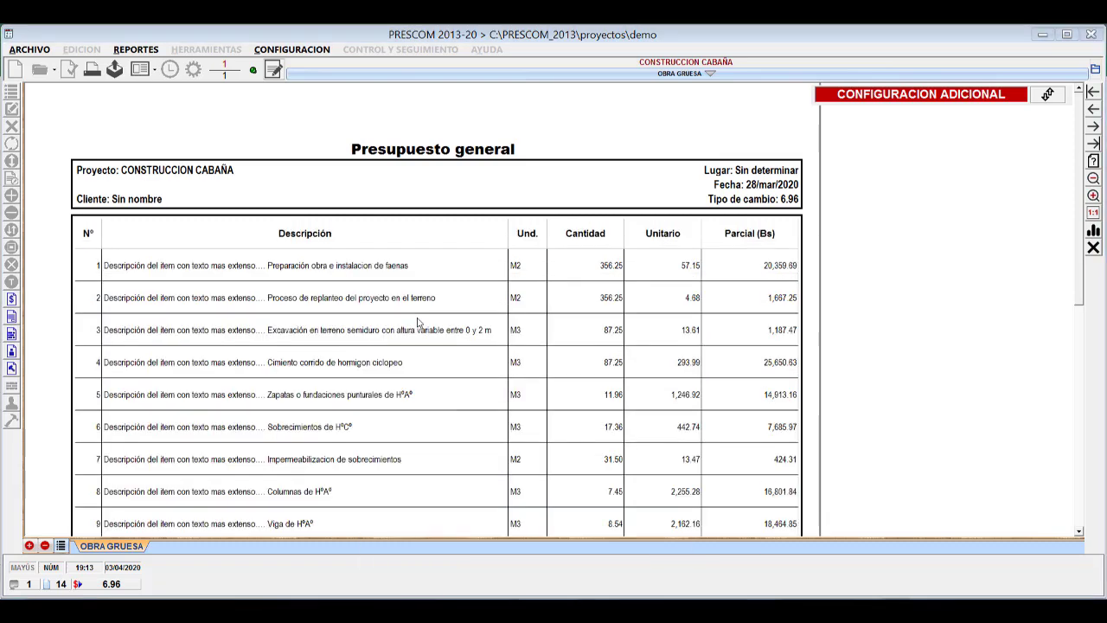
{"action": "right_click", "coordinate": [388, 274]}
{"action": "left_click", "coordinate": [465, 521]}
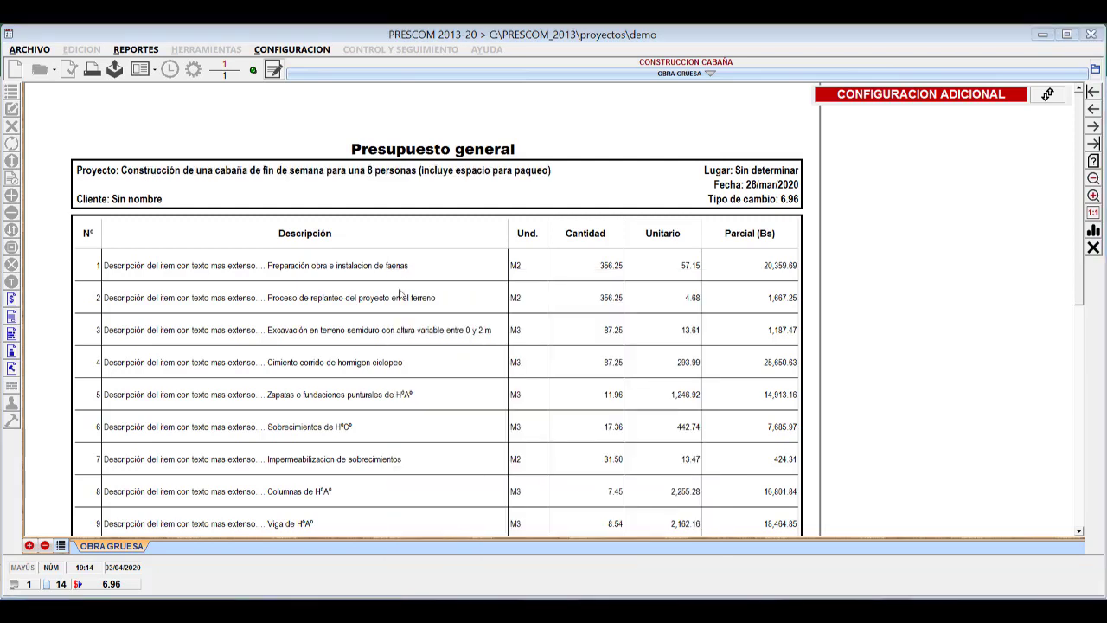